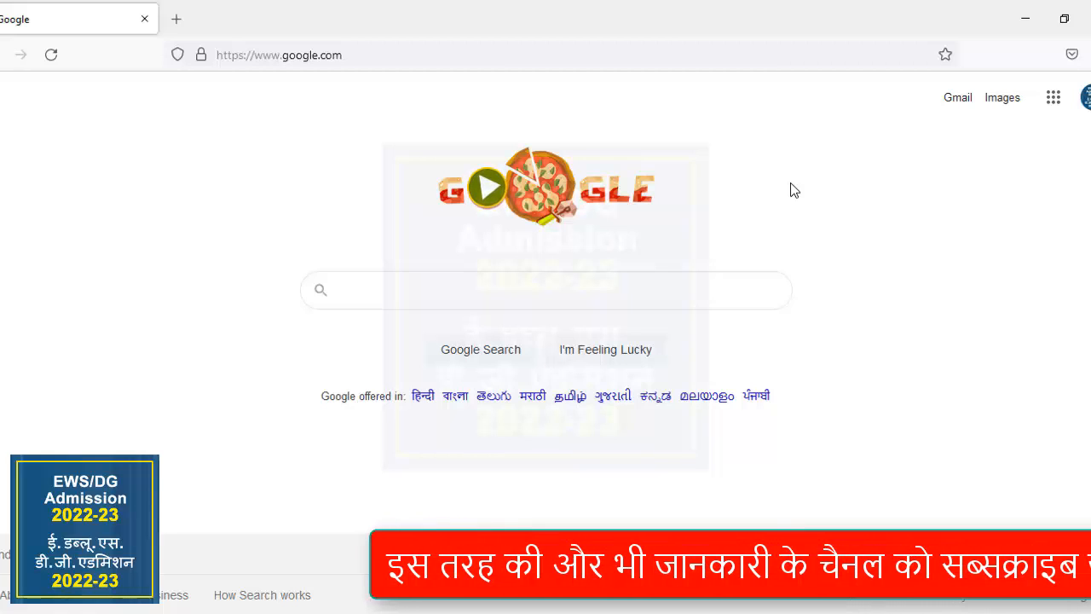
Search Google for "edudel".
click(714, 288)
text(edu)
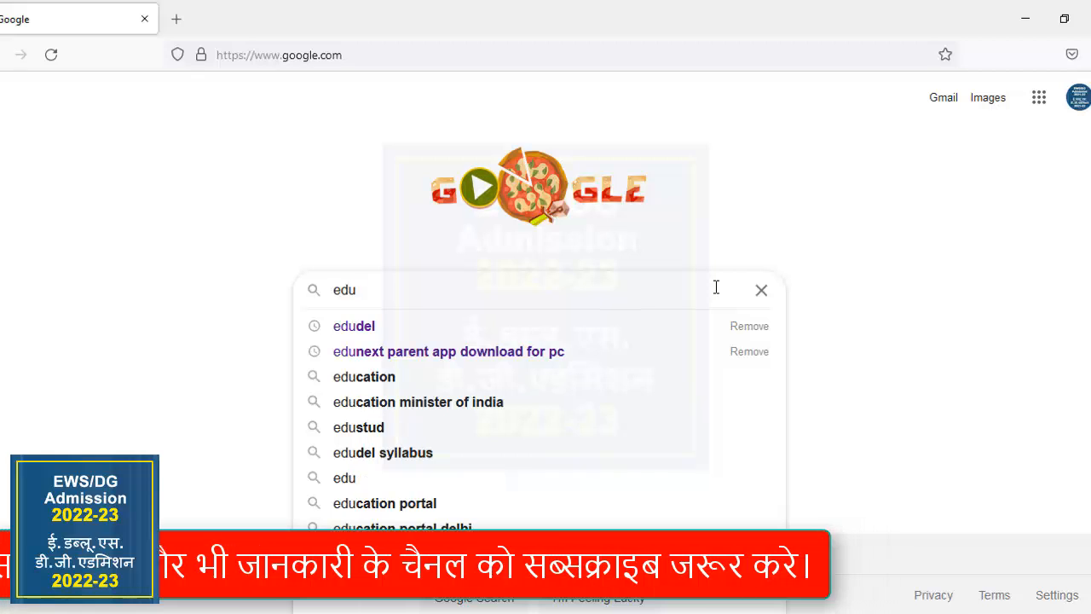
text(e)
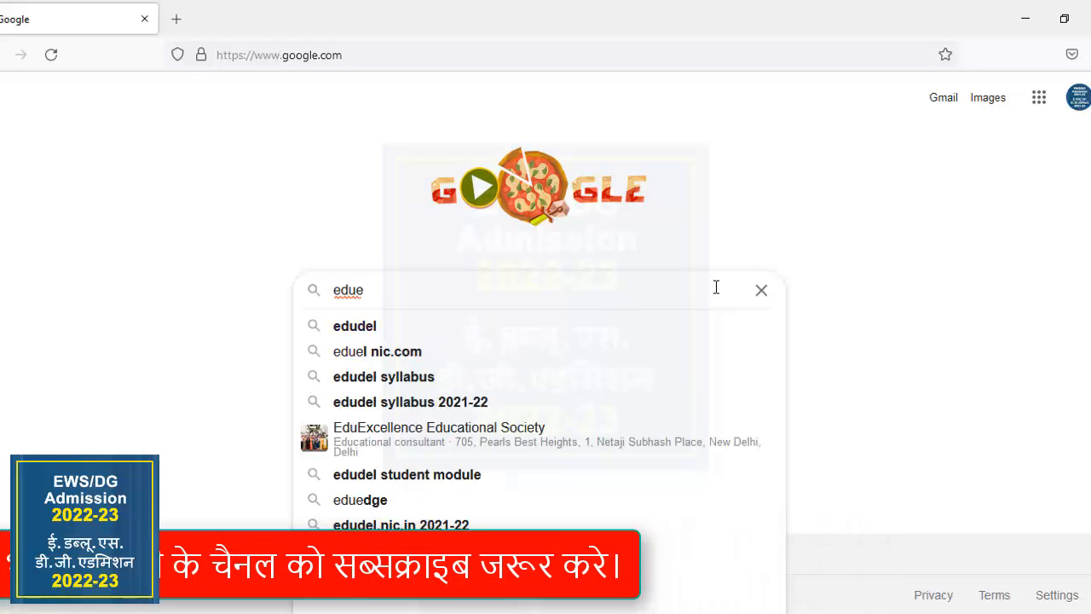
key(BackSpace)
text(del)
key(Return)
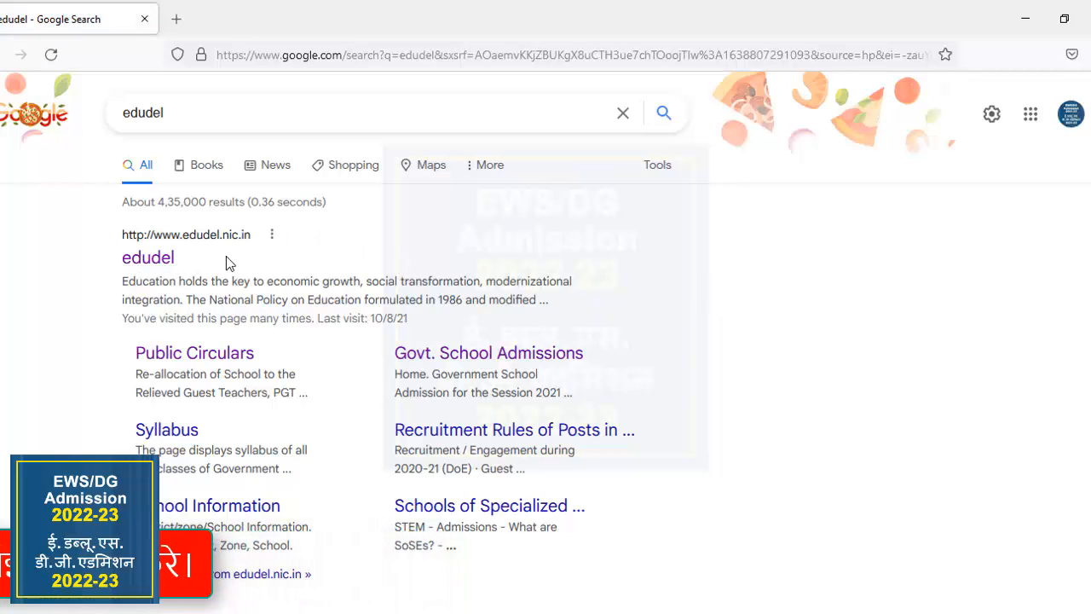
Open the edudel.nic.in search result and go to its EWS / DG Admissions and EWS / Freeship Admissions page.
click(168, 243)
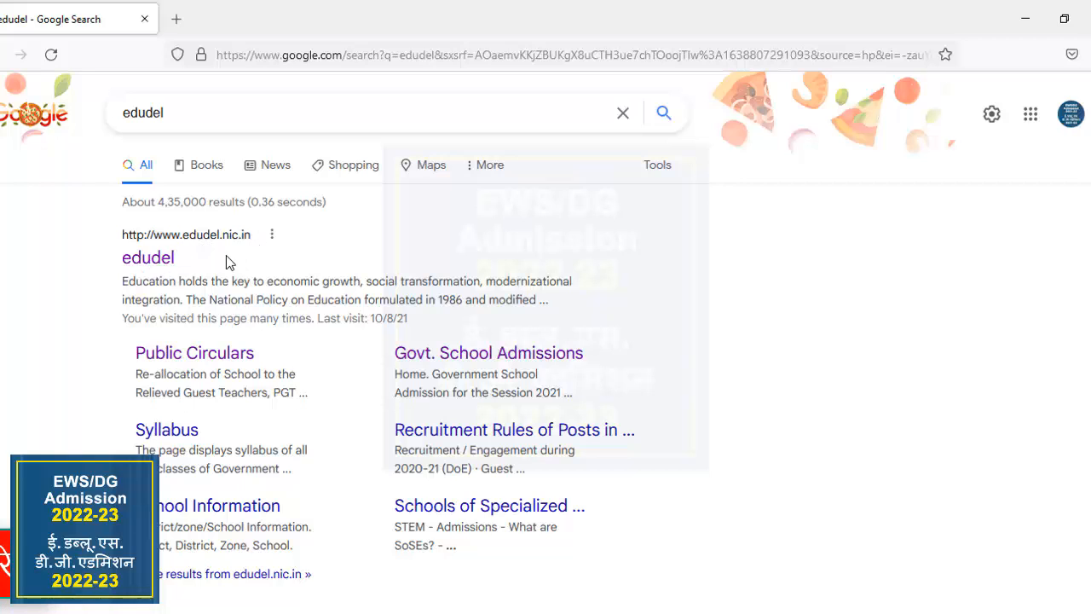
click(165, 262)
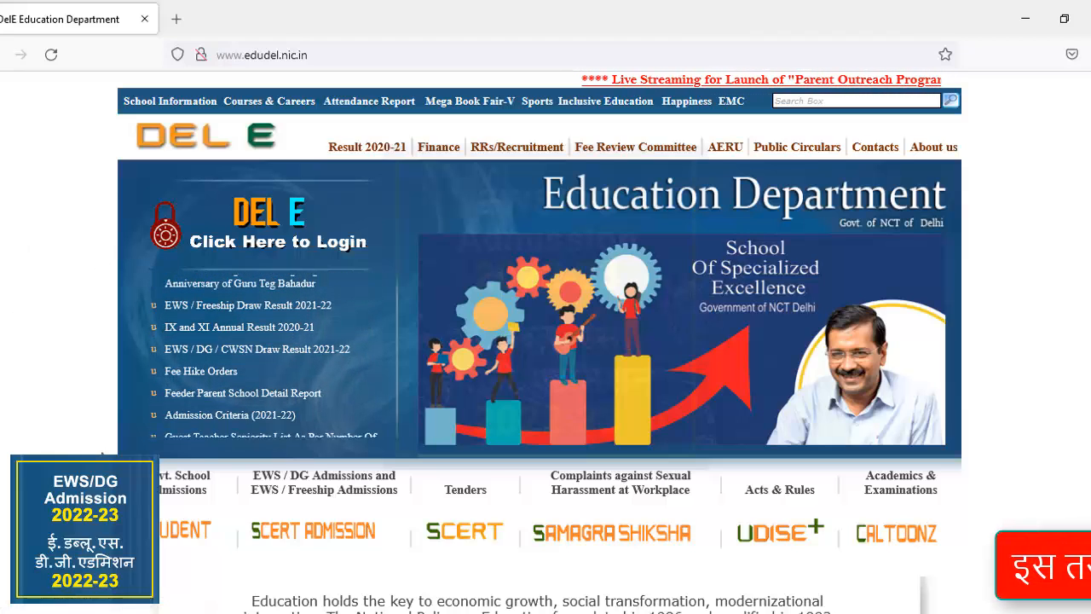
click(321, 497)
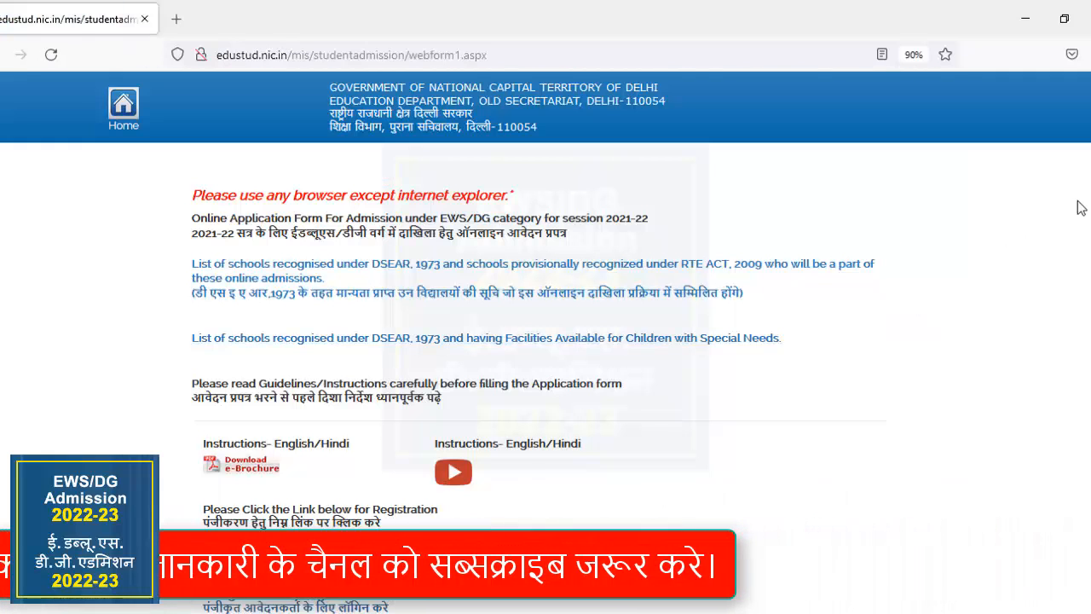
Open the Registration for New User (Nursery/Pre-School to Class-1) form from the admission page.
scroll(545, 341, down, 5)
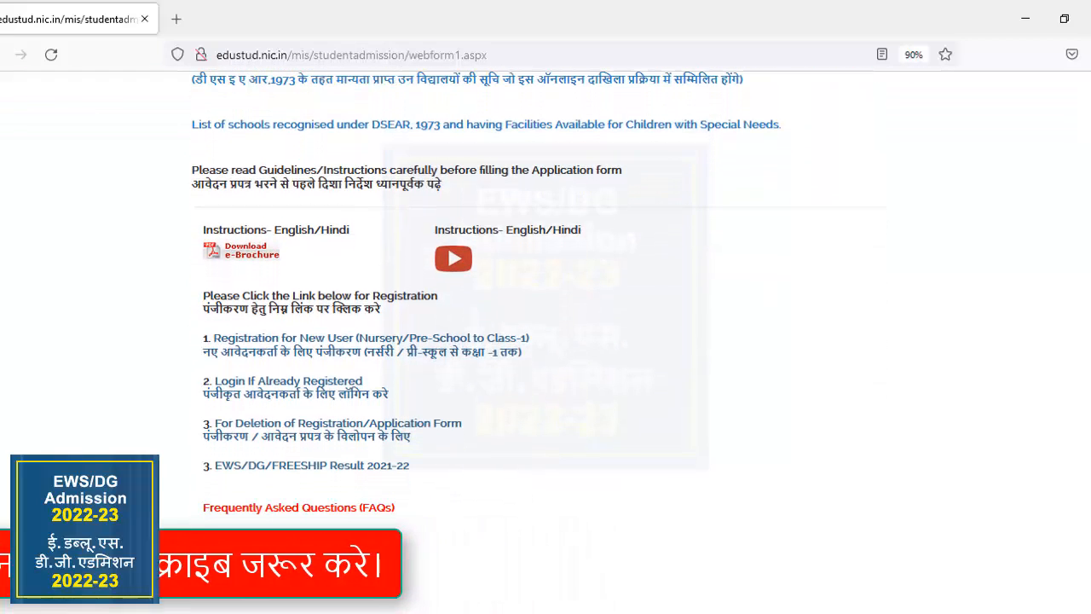
scroll(546, 341, down, 1)
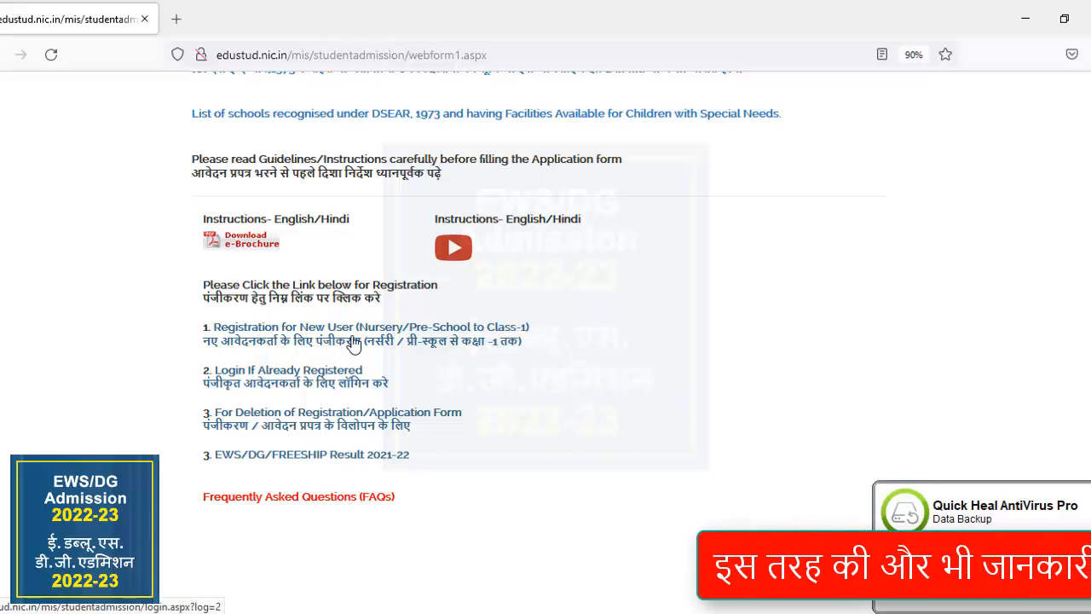
click(354, 344)
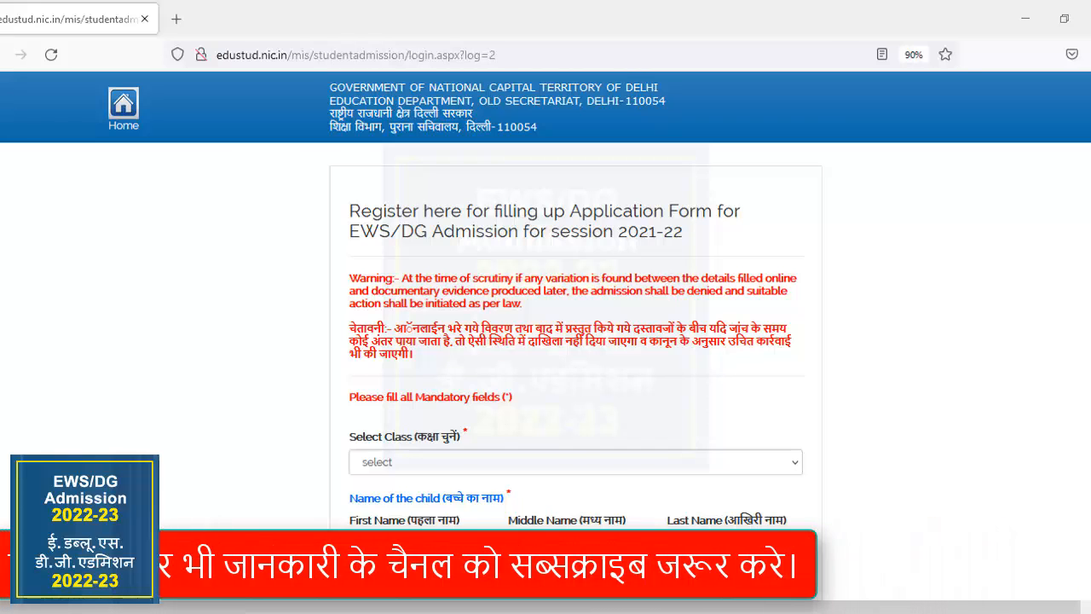
Set the class to Class-1 in the EWS/DG admission registration form.
scroll(546, 342, down, 1)
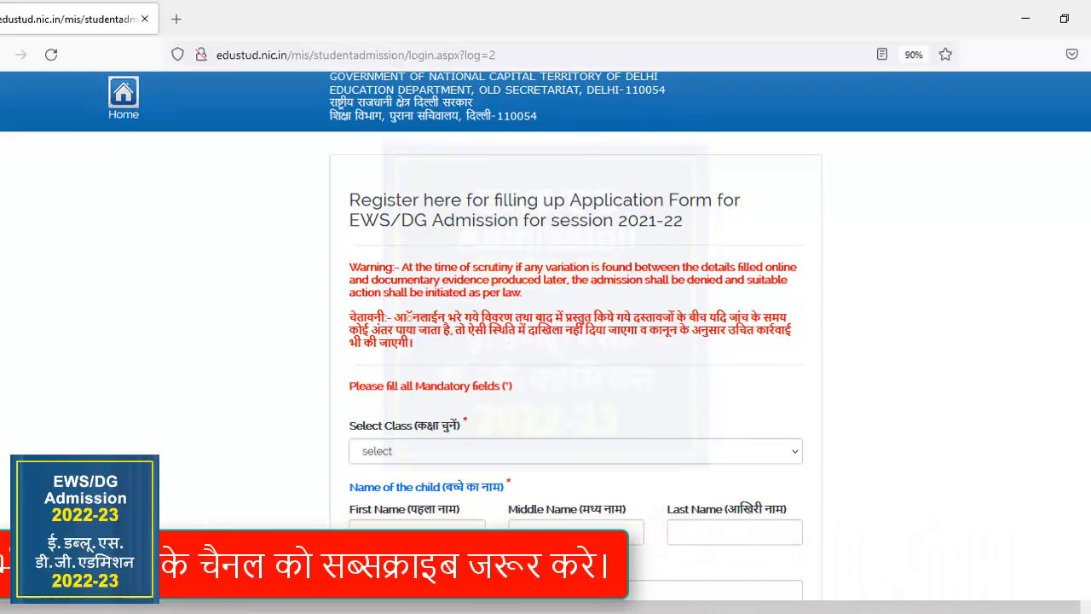
scroll(546, 341, down, 1)
scroll(546, 341, up, 1)
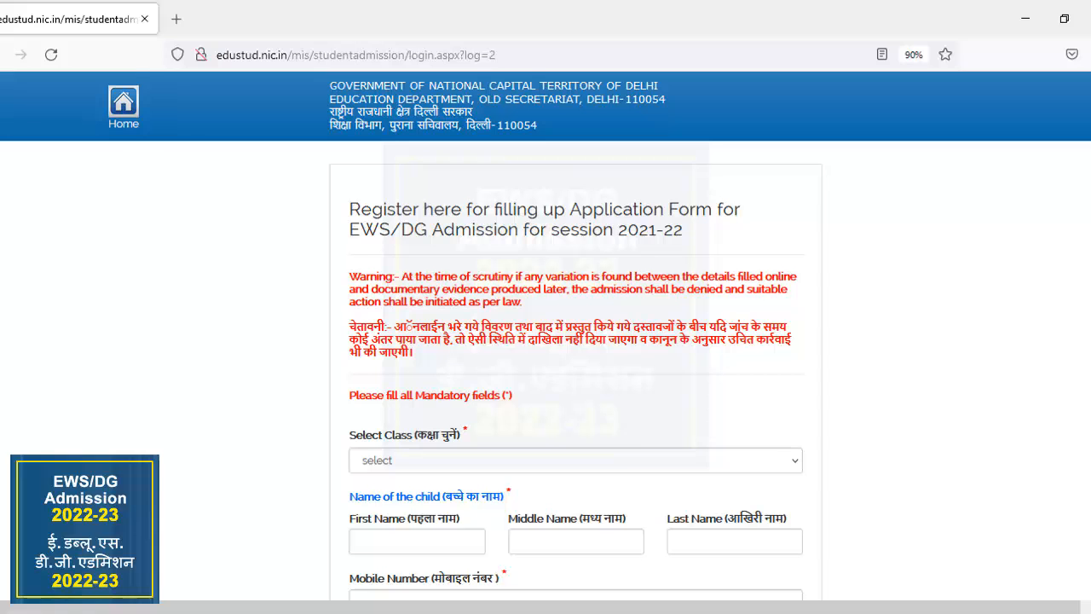
scroll(546, 331, down, 1)
scroll(546, 335, down, 1)
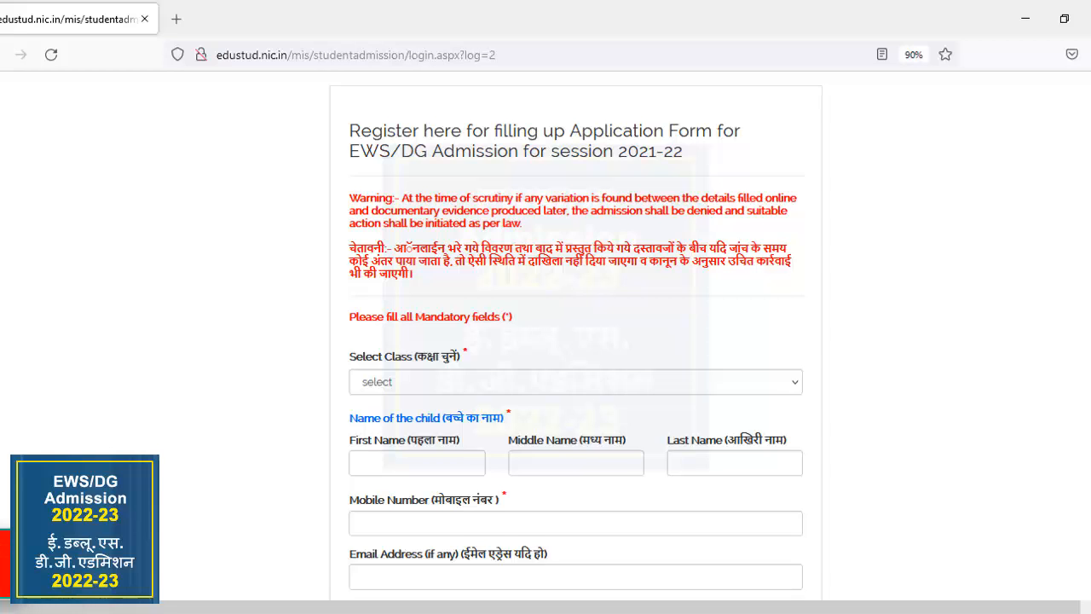
scroll(575, 341, down, 1)
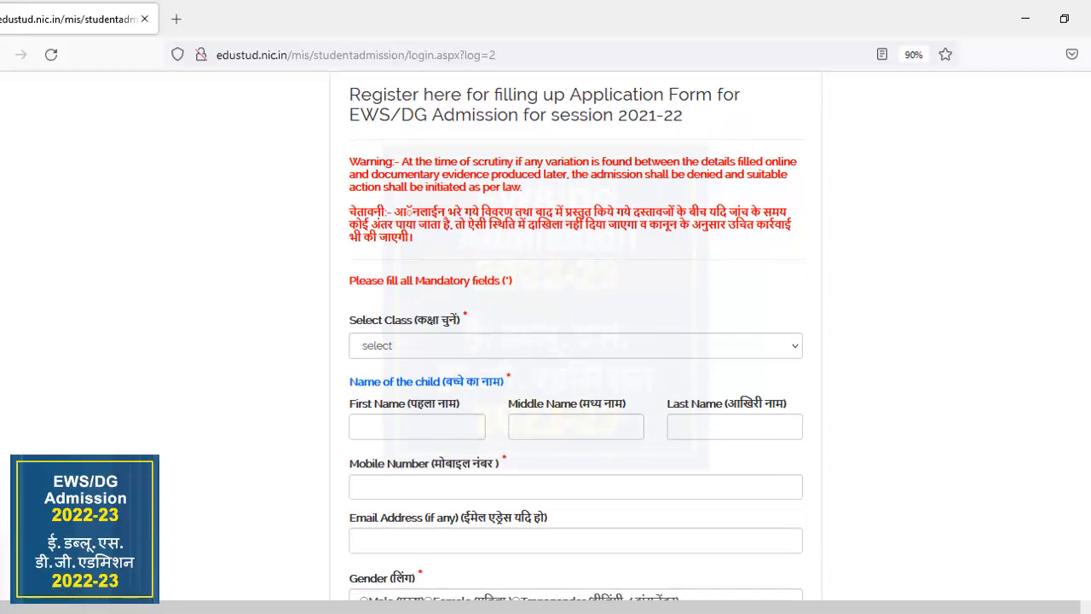
click(585, 345)
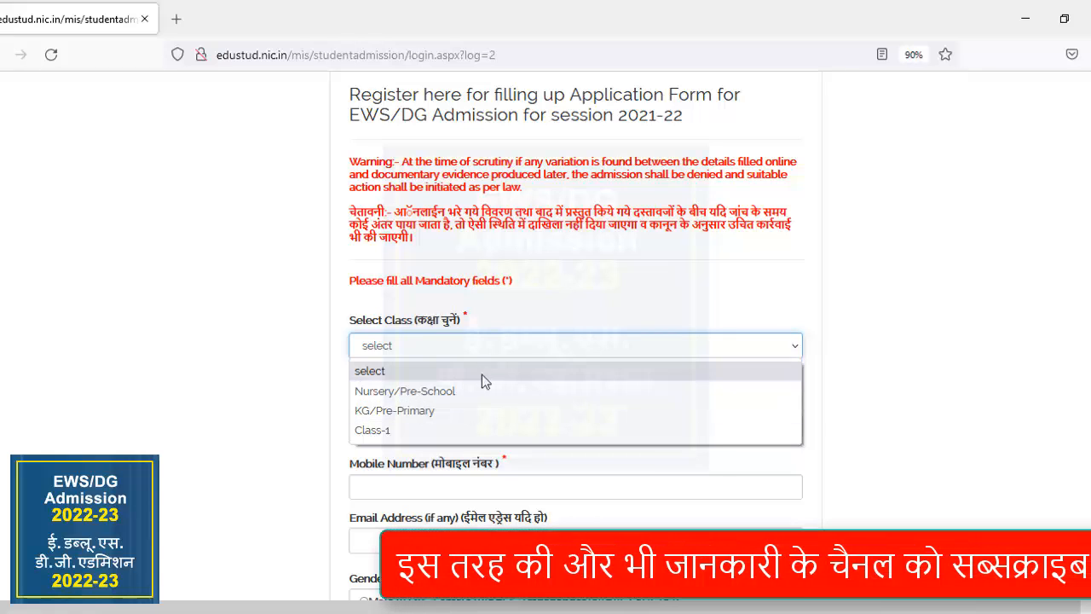
click(483, 433)
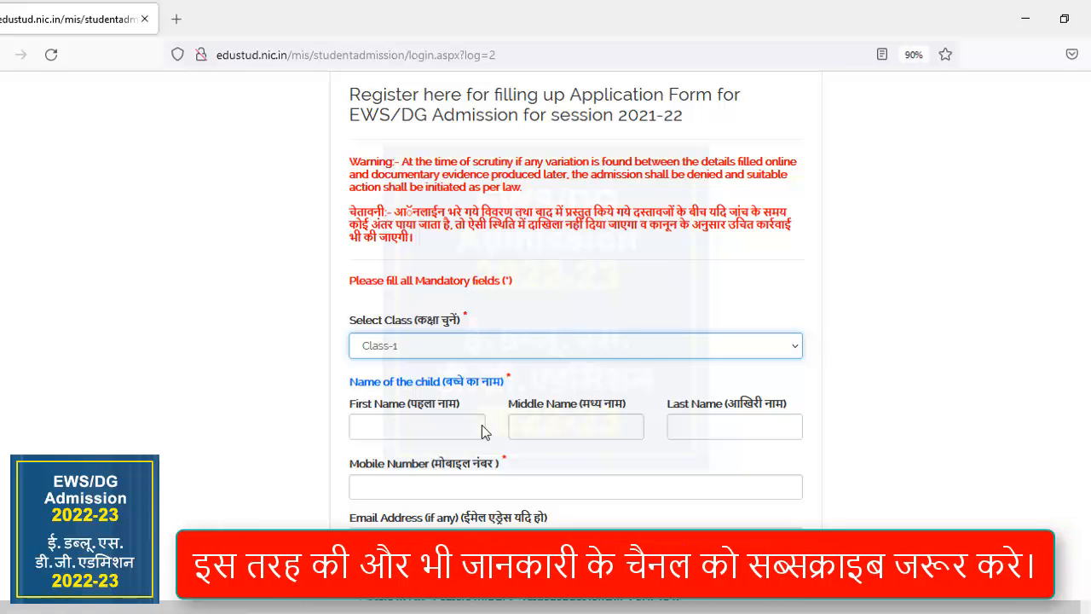
Enter the child's first name and last name, leaving the middle name empty.
click(468, 427)
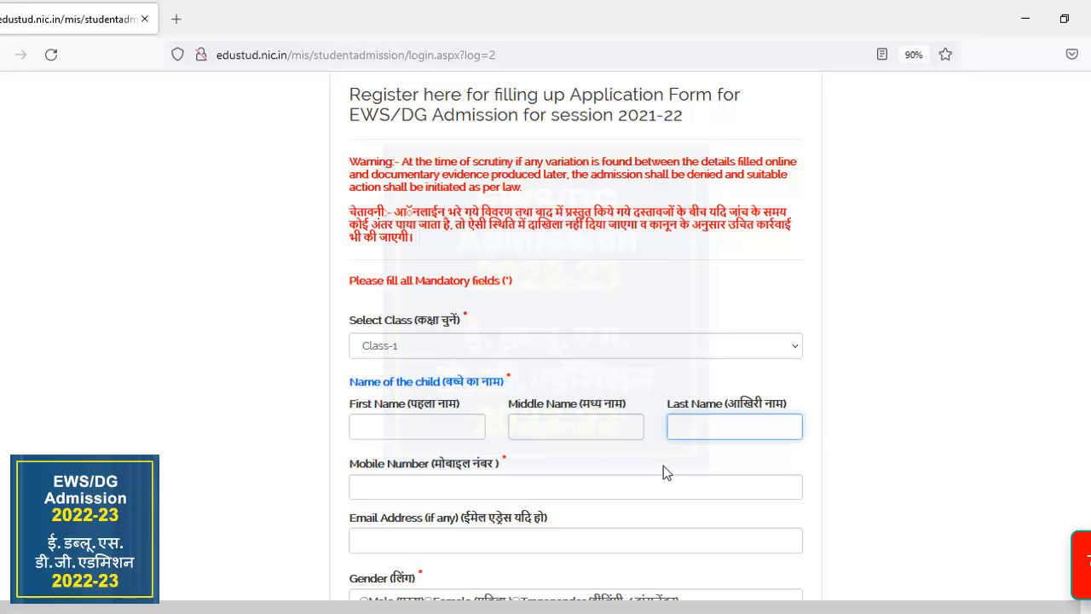
click(470, 423)
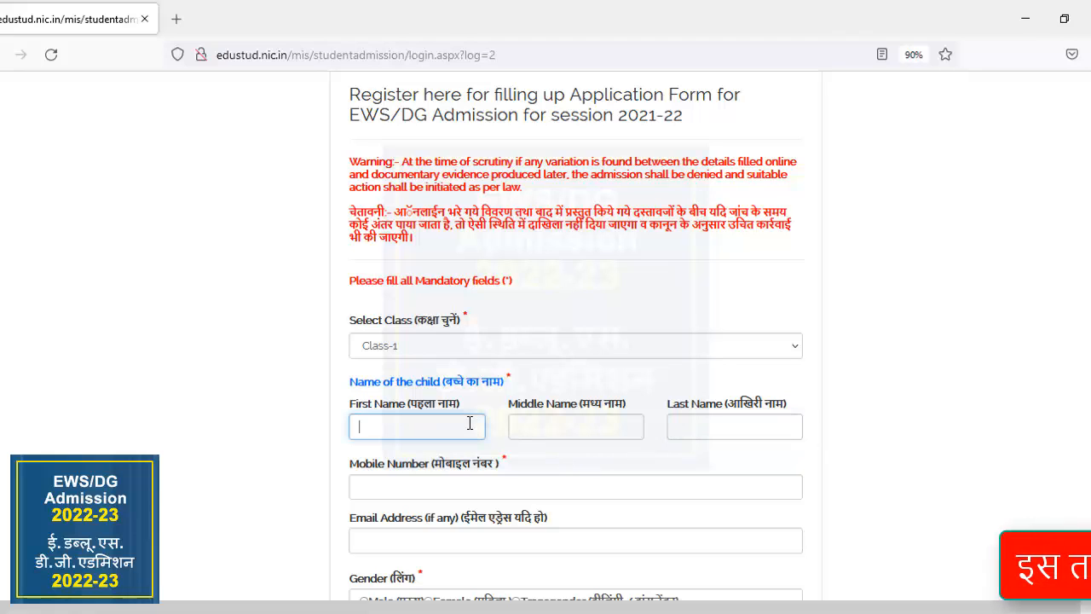
click(568, 429)
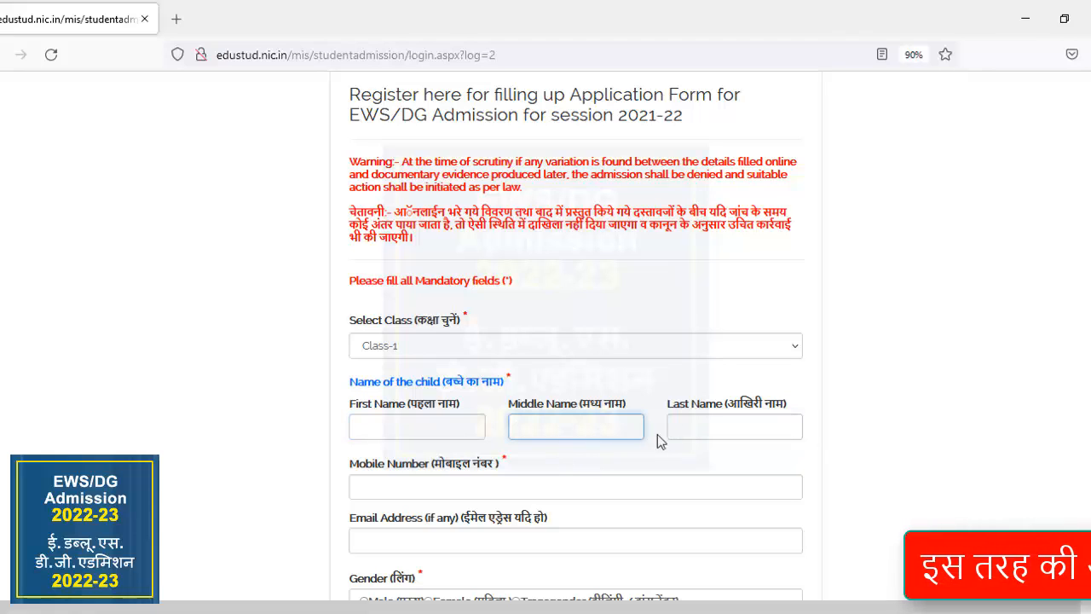
click(688, 434)
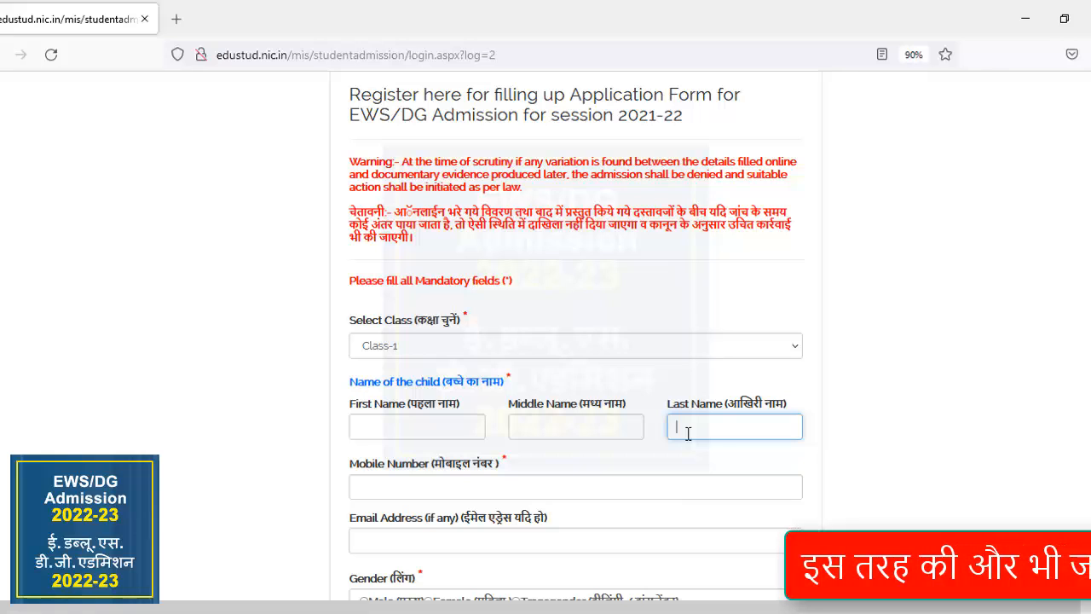
click(434, 432)
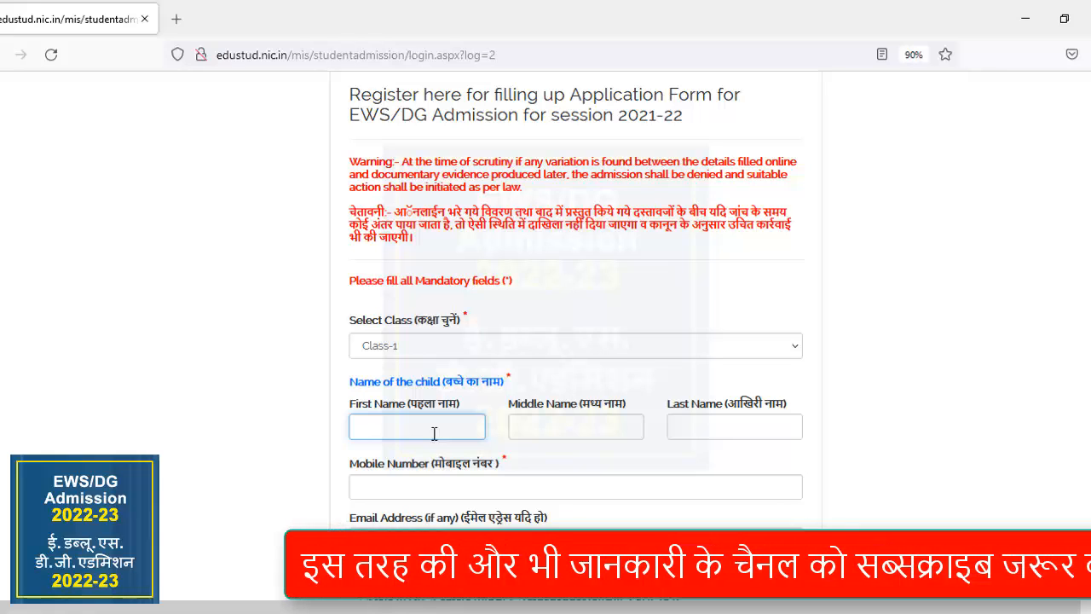
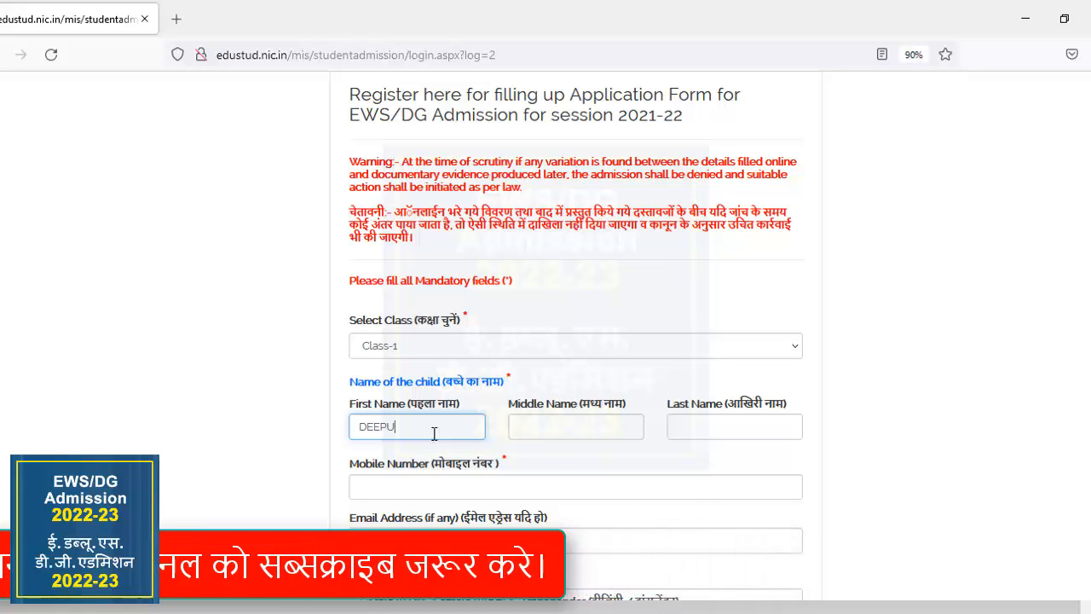
key(Tab)
key(Tab)
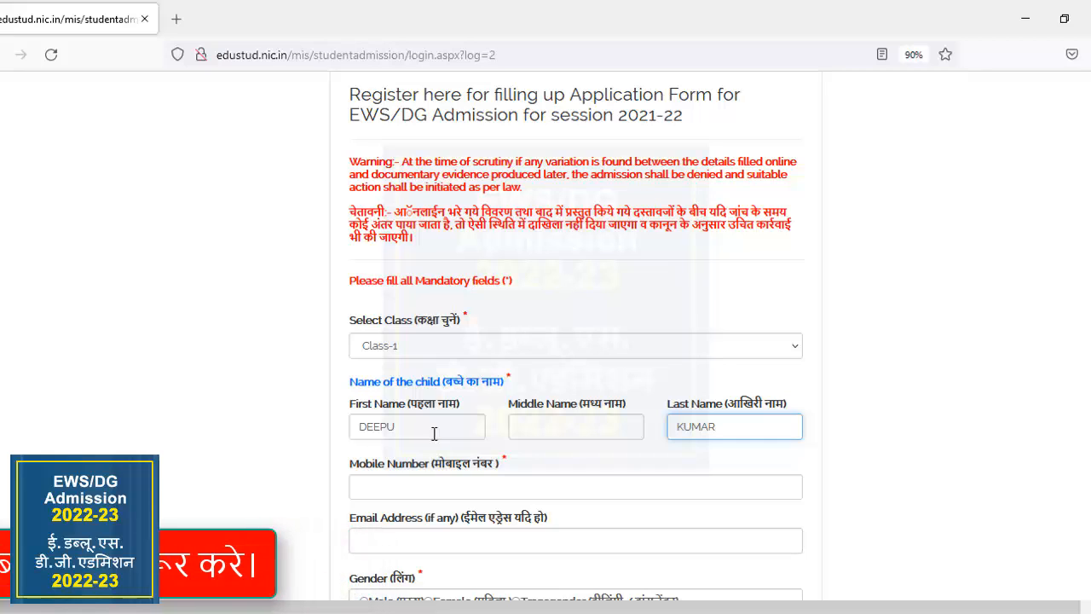
Enter the mobile number, leave the optional email address blank and set the gender to Male.
click(418, 484)
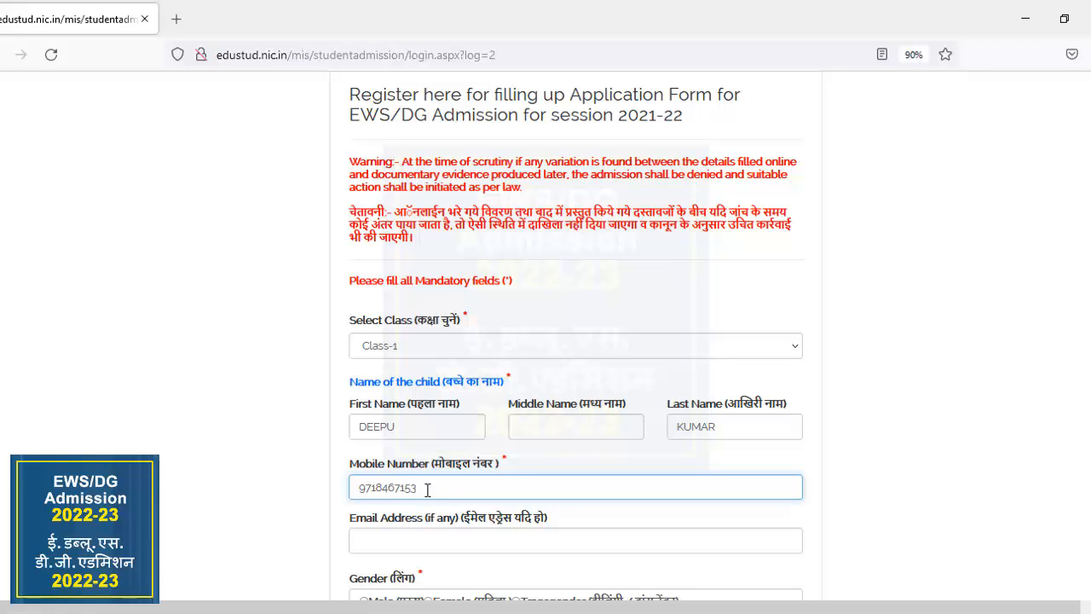
click(428, 534)
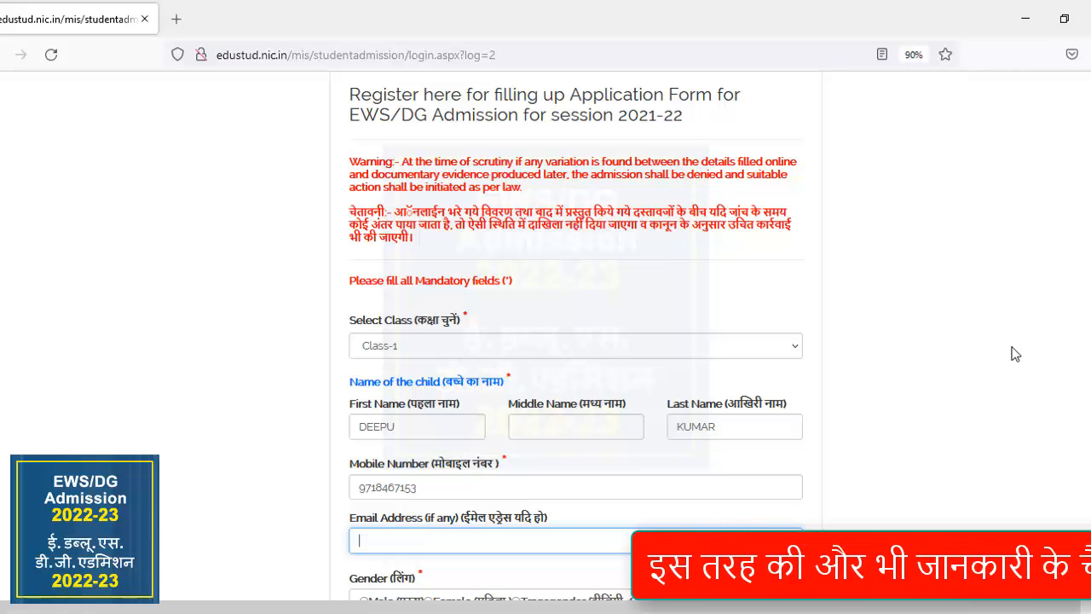
scroll(1014, 353, down, 2)
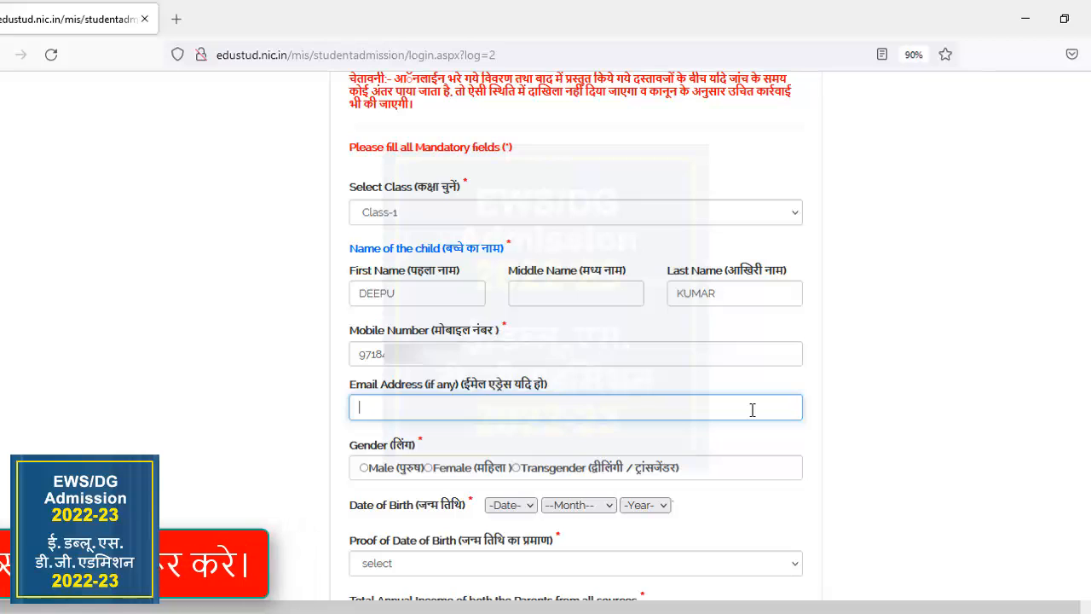
text(SAJ)
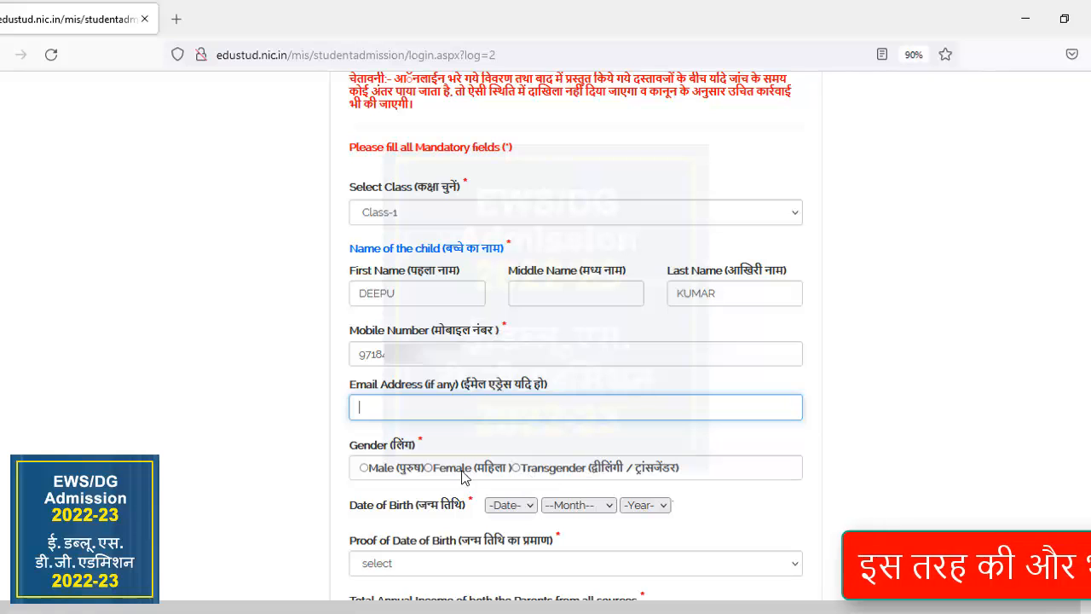
click(365, 468)
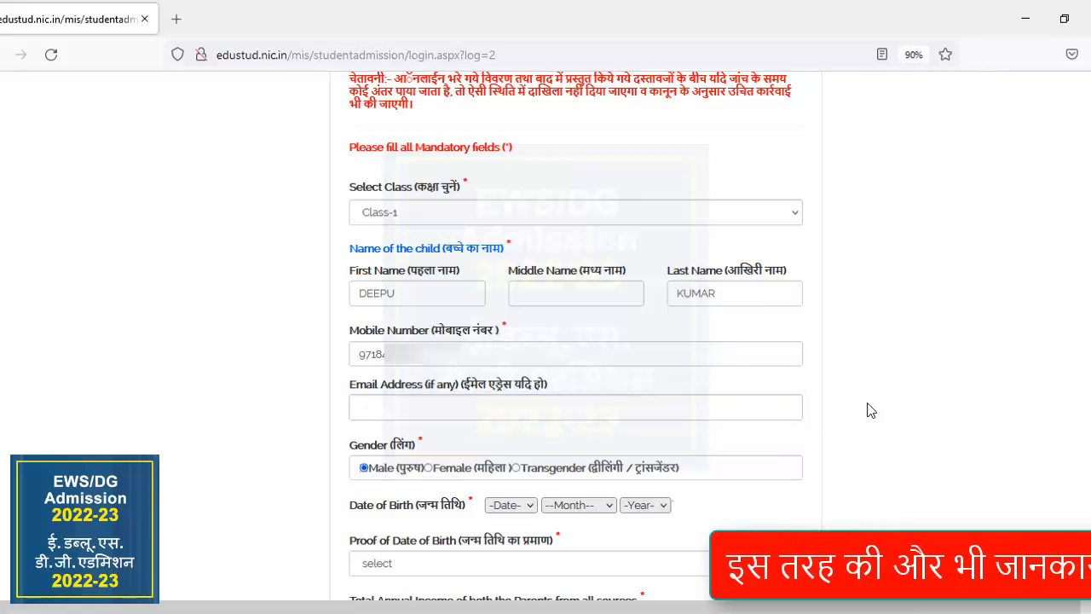
Set the day, month and year of the child's date of birth.
scroll(695, 371, down, 2)
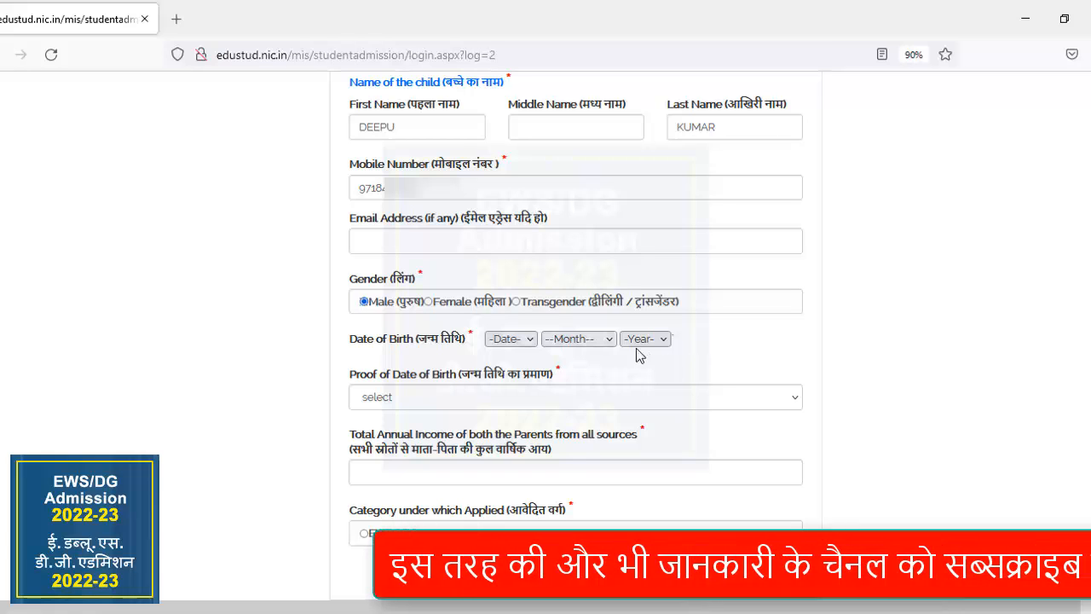
click(528, 340)
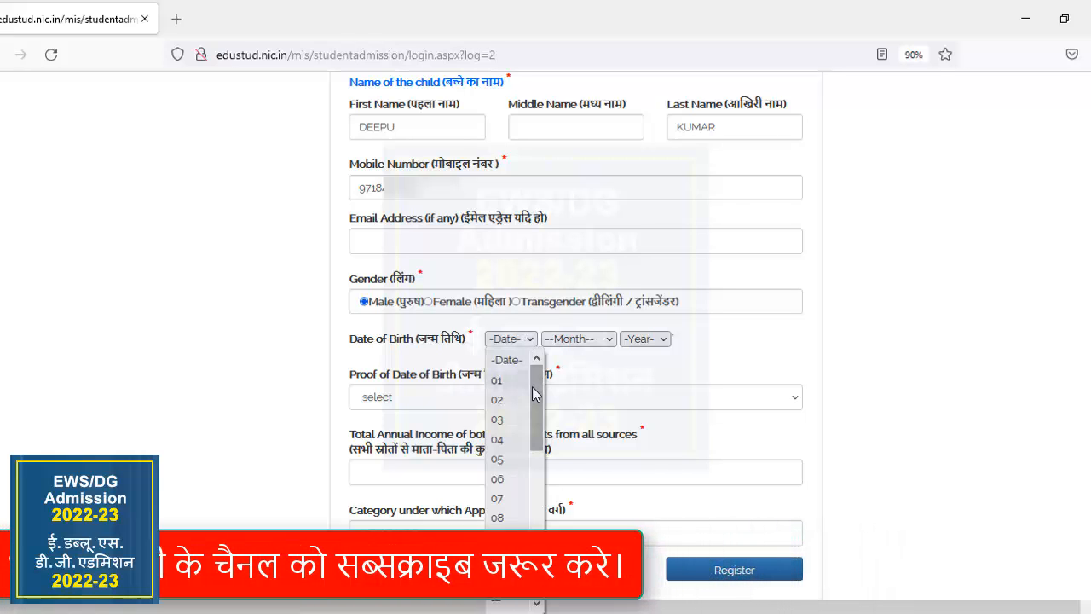
drag(533, 387, 532, 467)
click(511, 463)
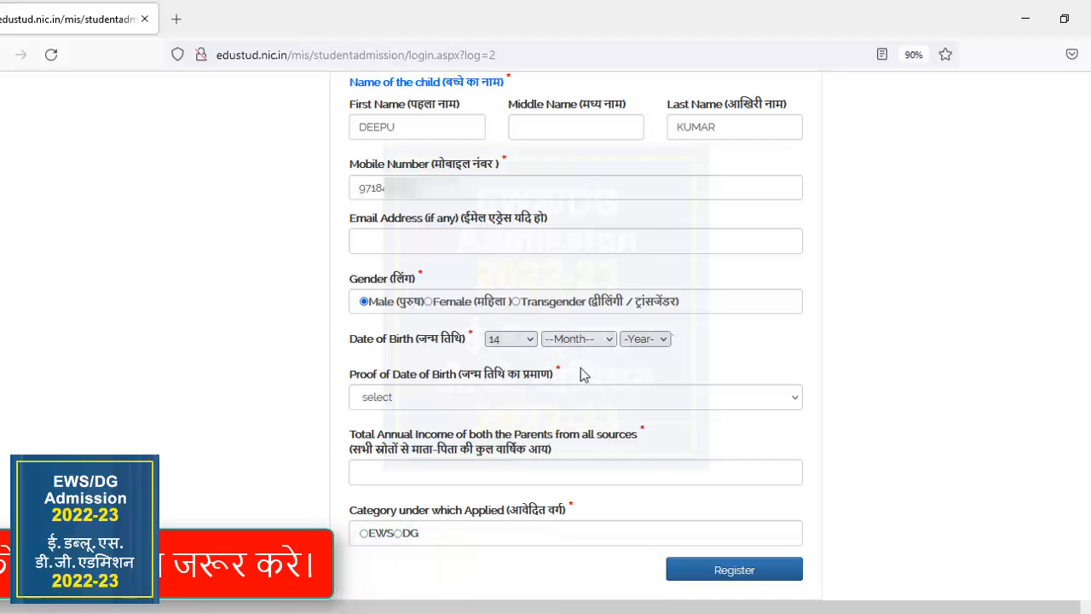
click(601, 341)
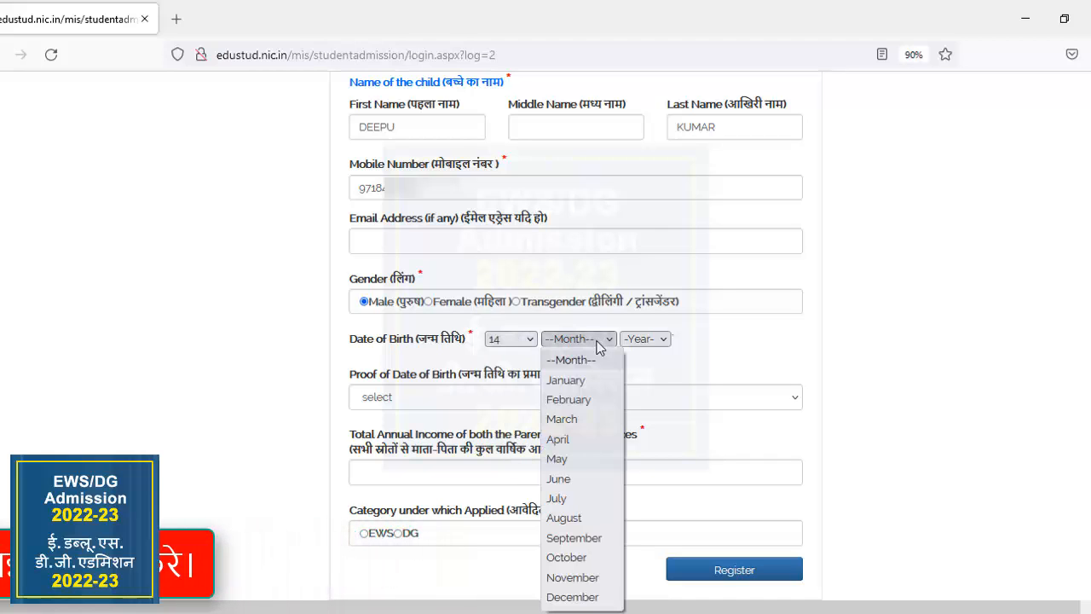
click(585, 519)
click(646, 340)
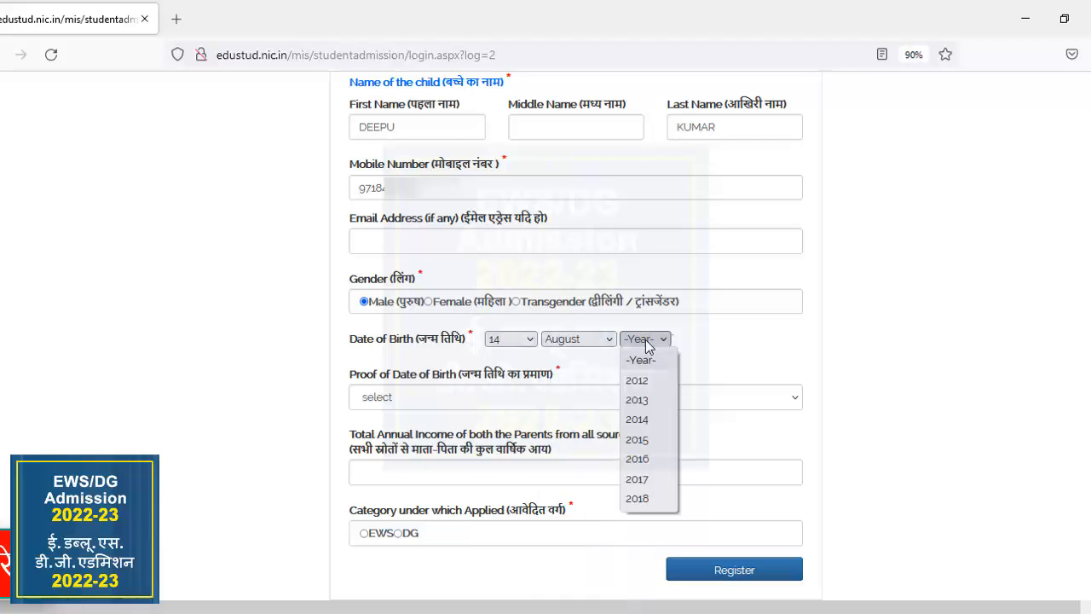
click(638, 419)
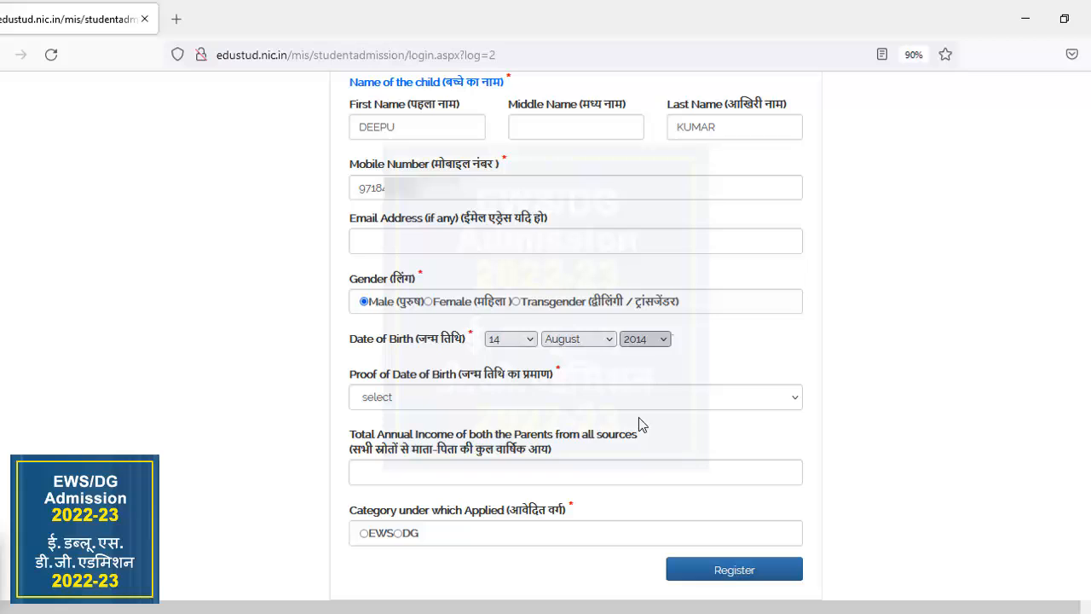
Choose the Birth Certificate option as proof of date of birth and enter 96000 as the parents' total annual income.
click(547, 408)
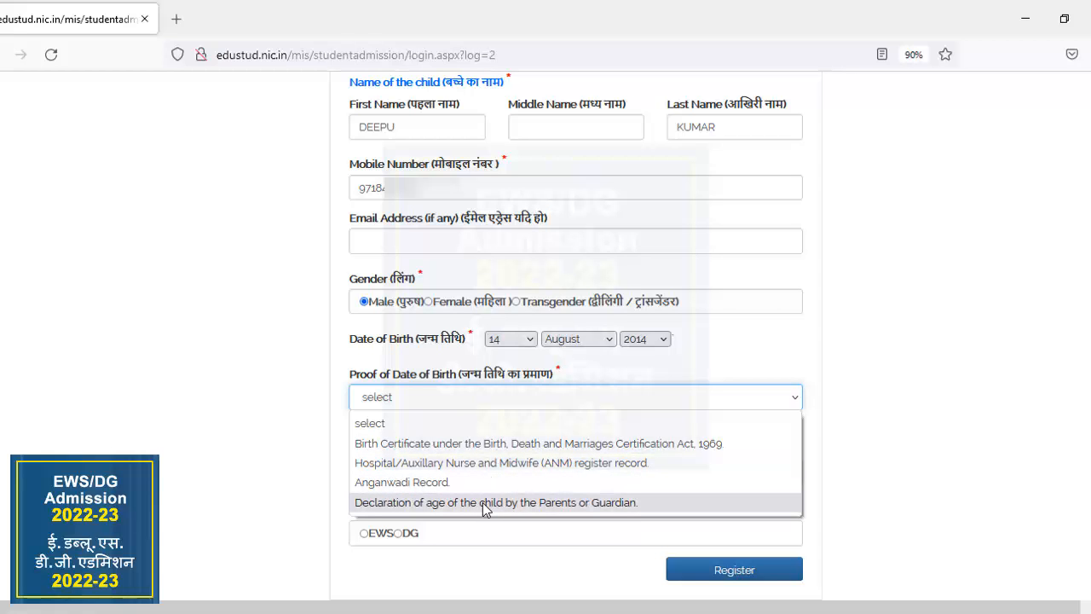
click(518, 444)
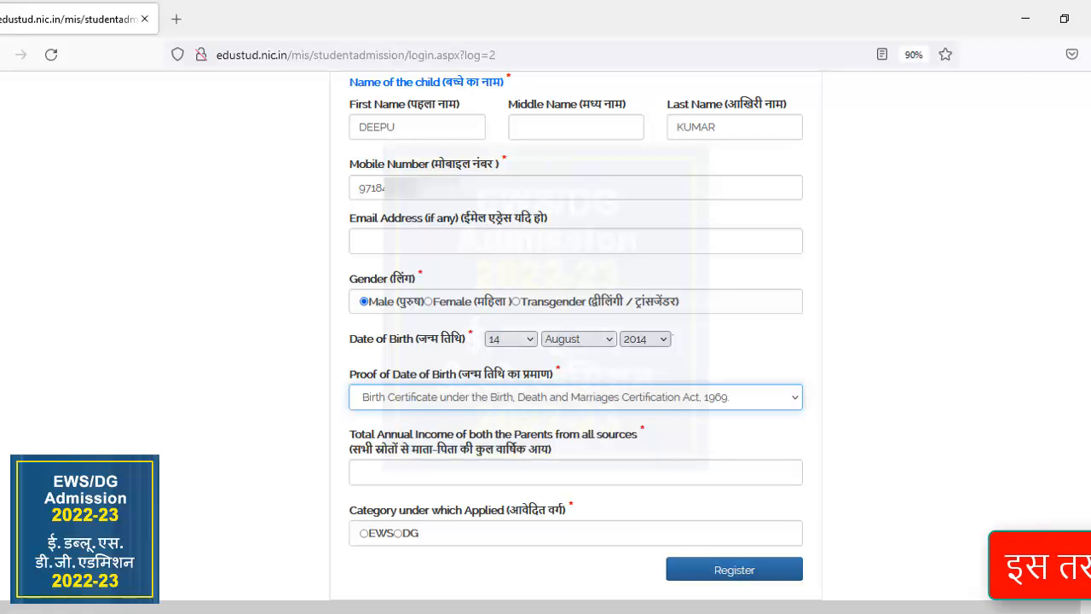
scroll(472, 426, down, 1)
click(474, 428)
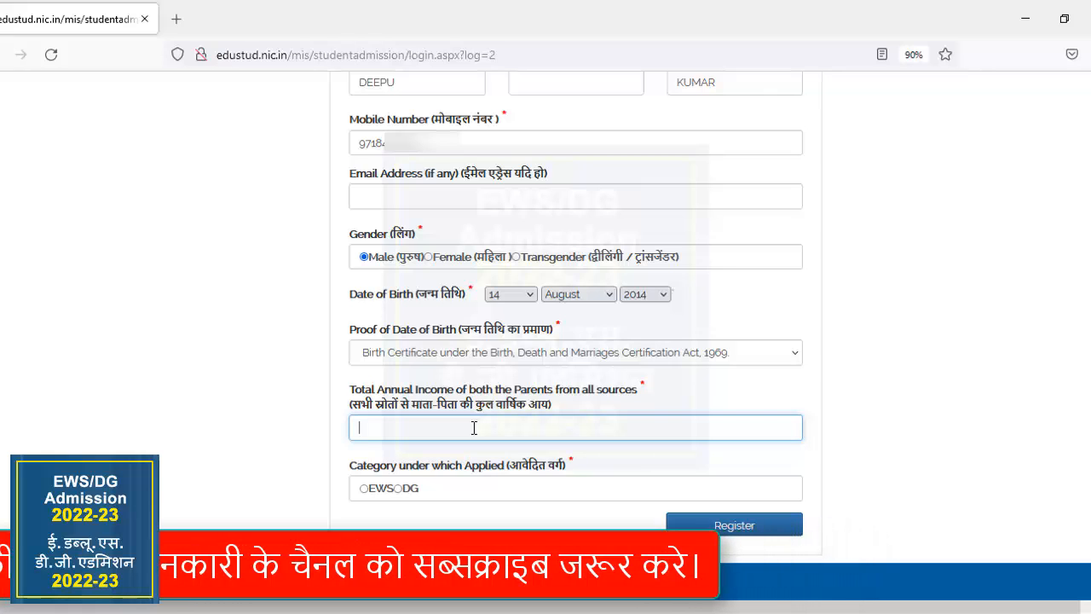
text(96)
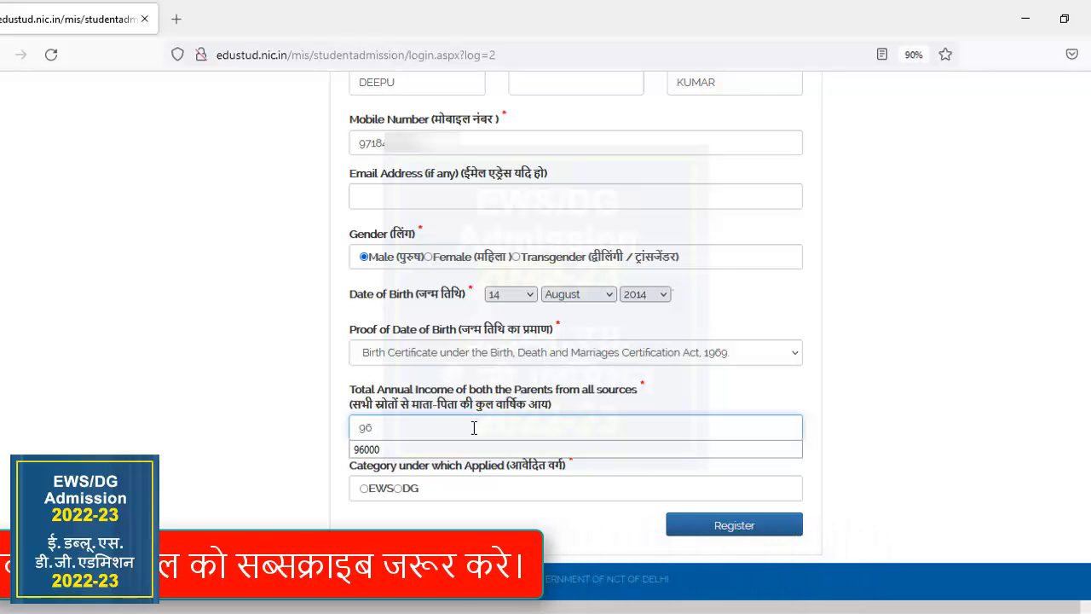
text(000)
click(939, 417)
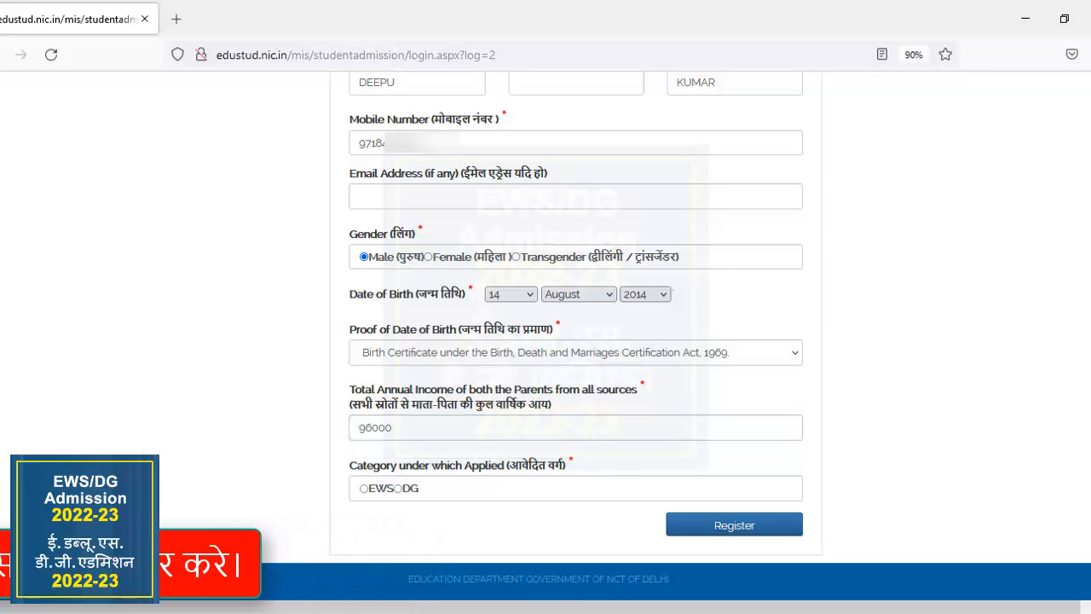
Set the category to EWS and choose the Food Security card issued by Food & supply Dept.(GNCT of Delhi) as proof of income.
click(364, 488)
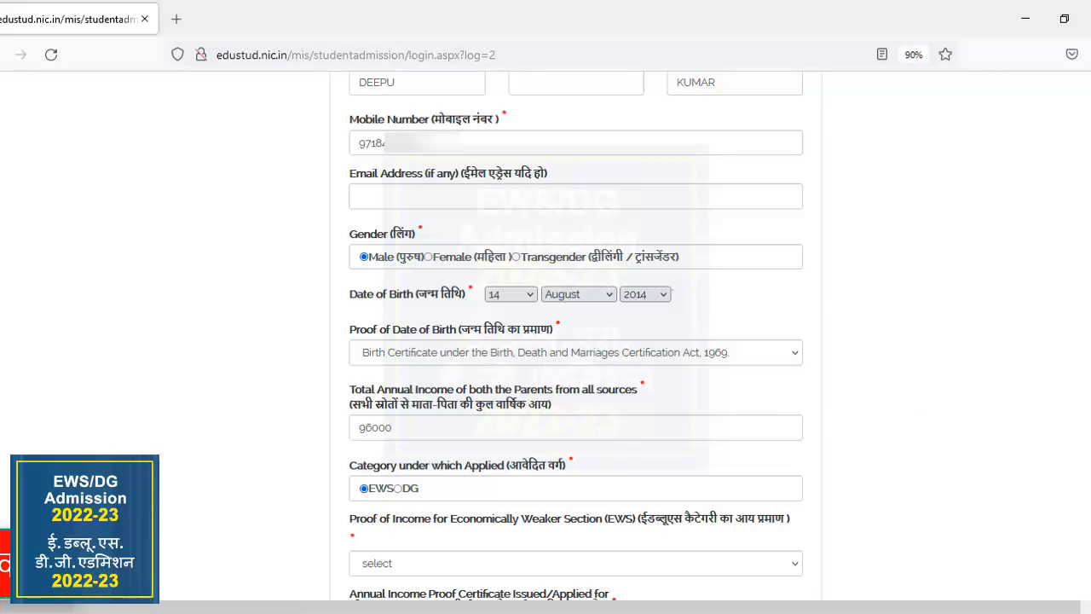
scroll(576, 341, down, 3)
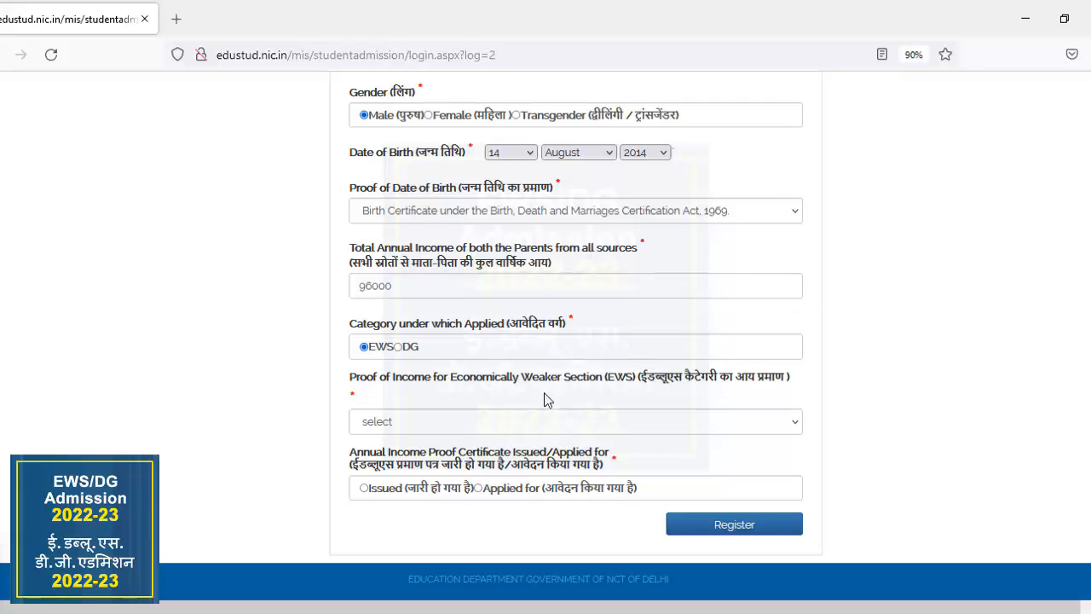
click(551, 426)
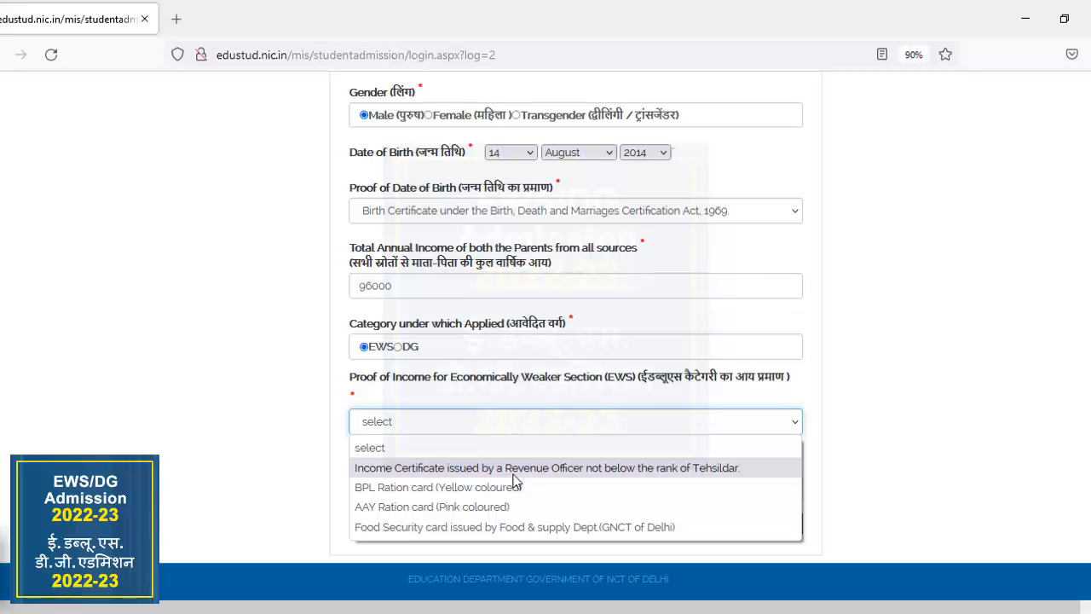
click(507, 531)
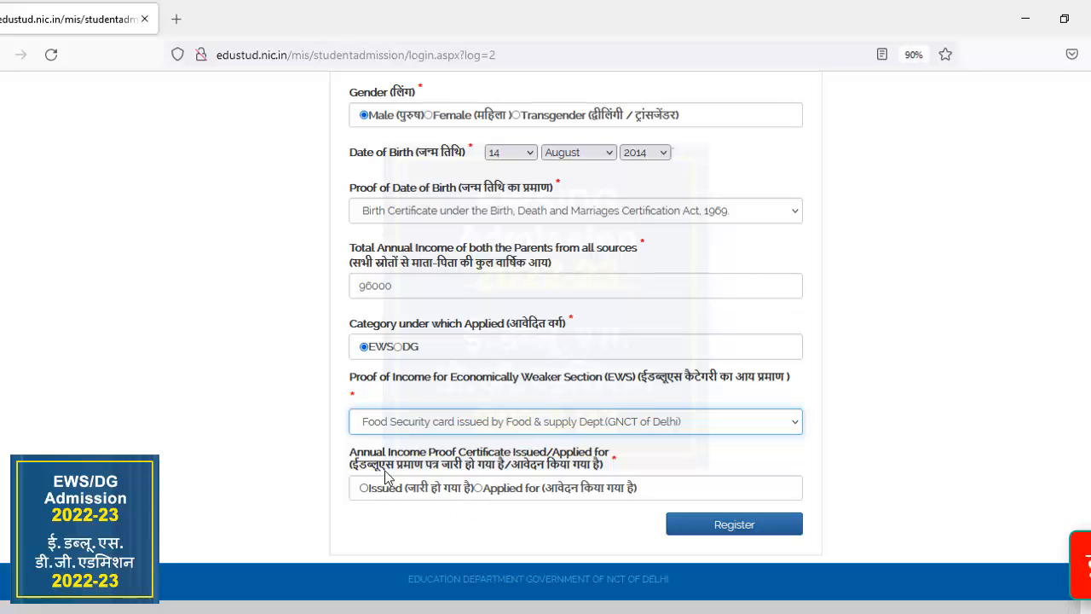
click(479, 489)
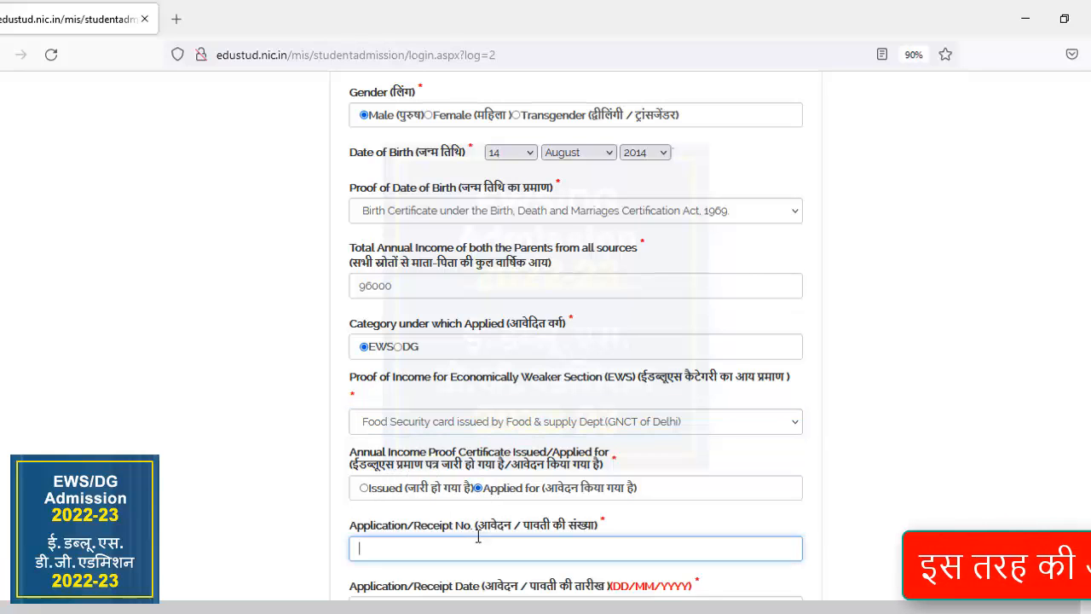
scroll(576, 341, down, 3)
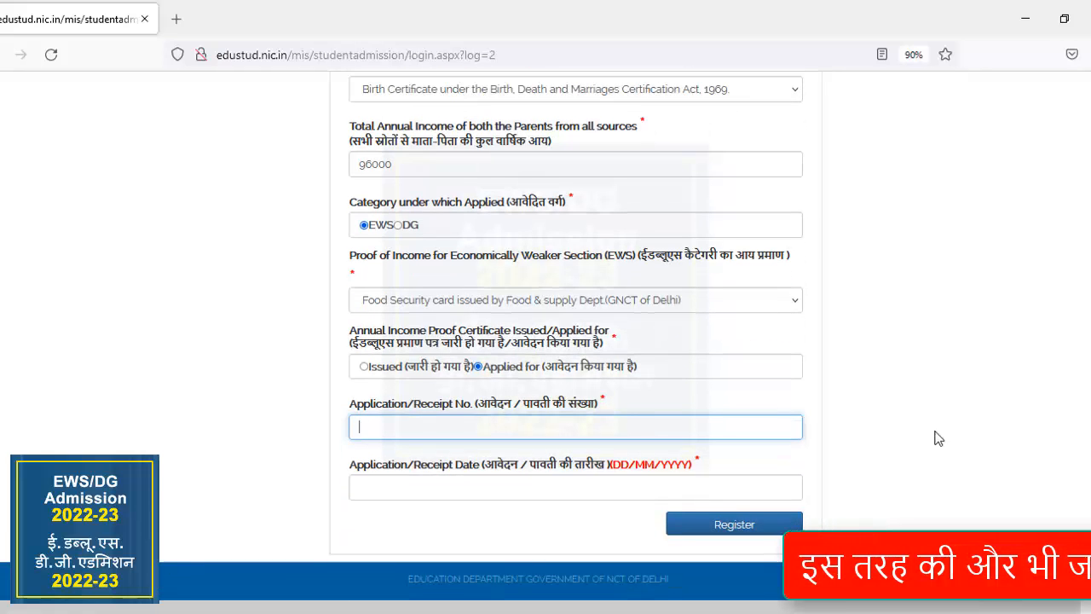
click(519, 499)
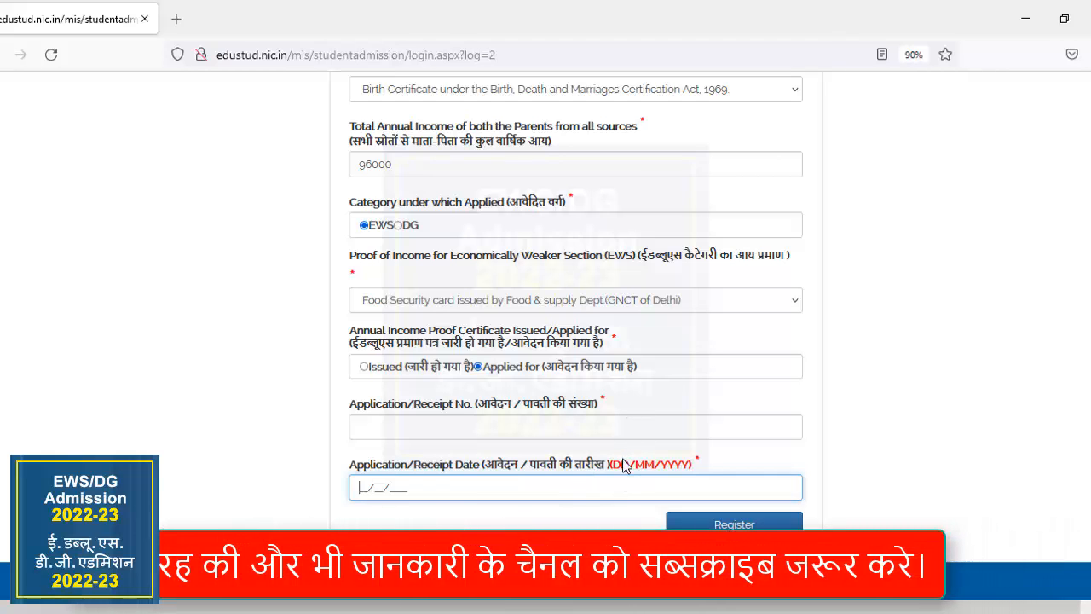
Mark the annual income proof certificate as Issued and enter its certificate number with the certificate date 03/08/2014.
click(366, 367)
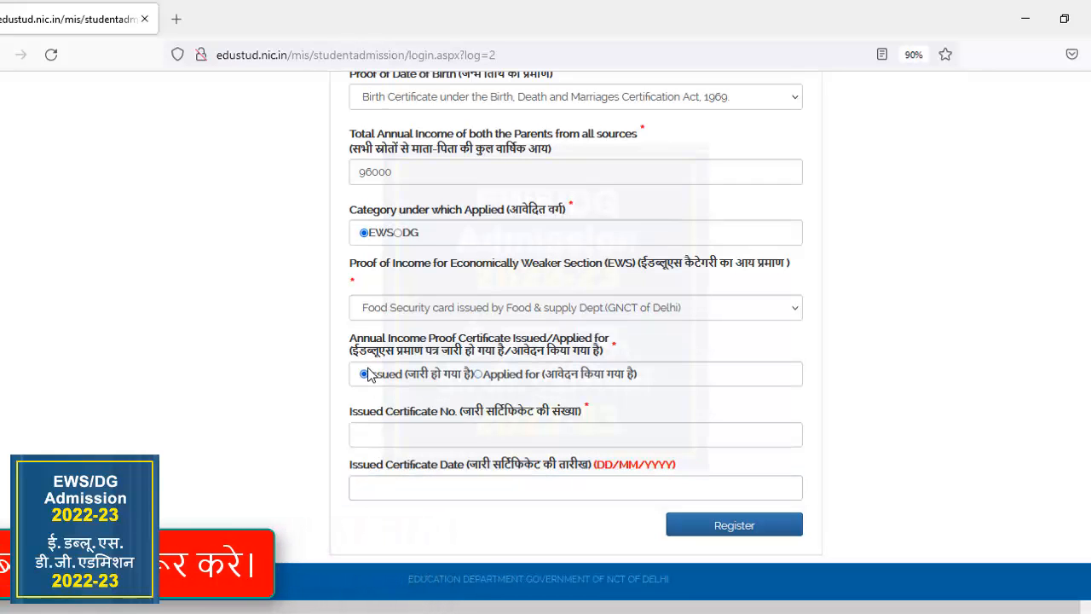
click(375, 438)
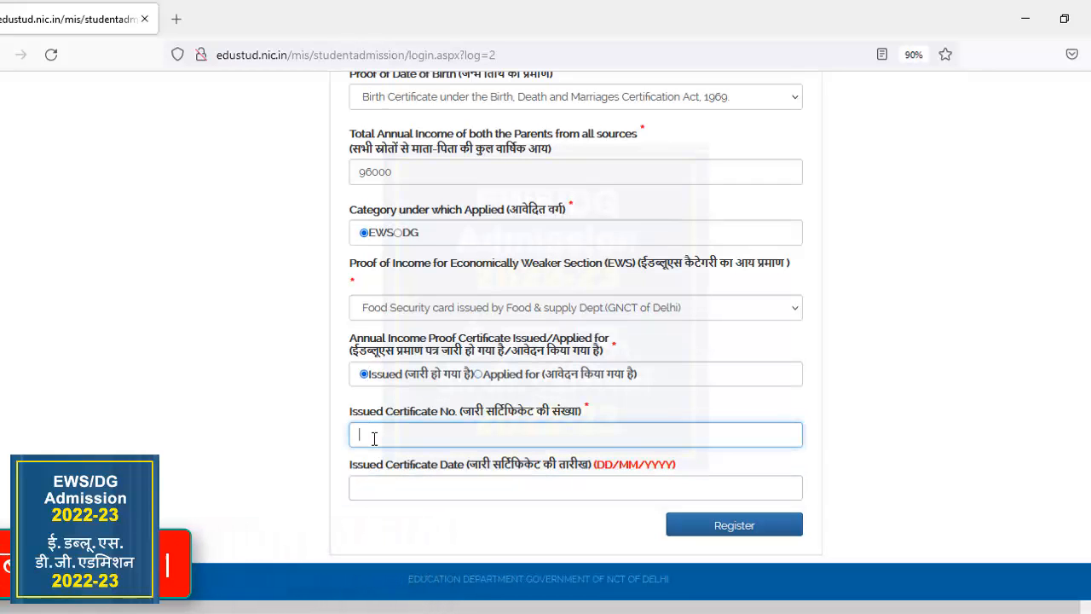
click(386, 489)
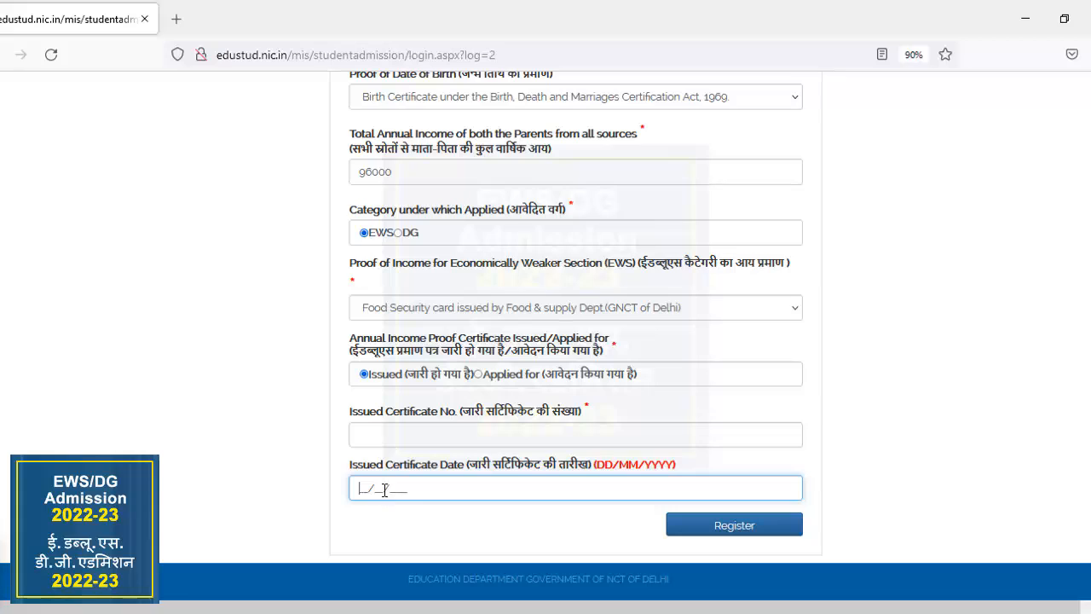
click(367, 437)
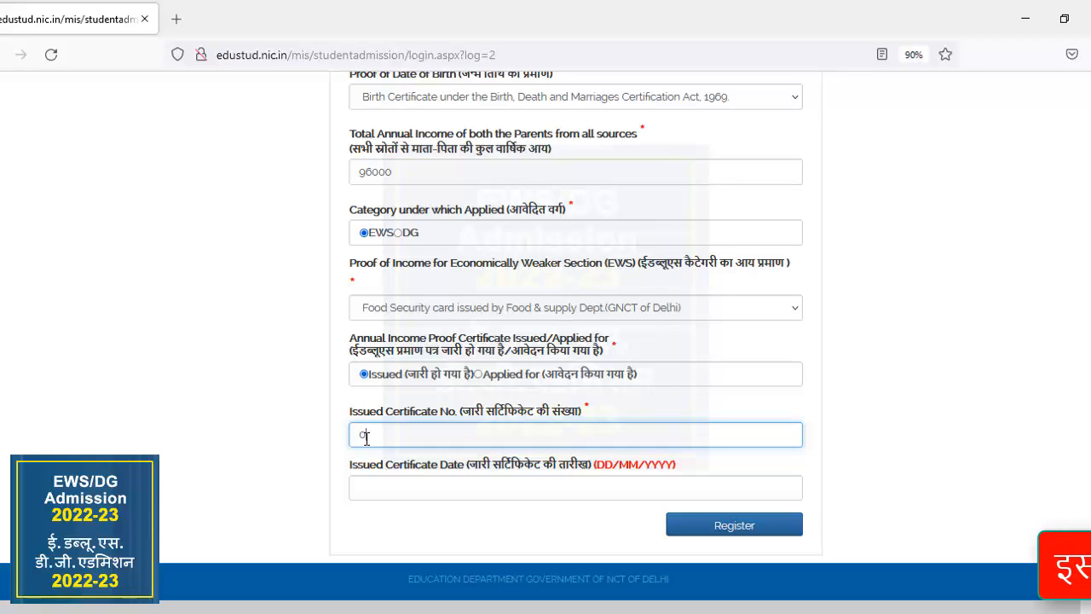
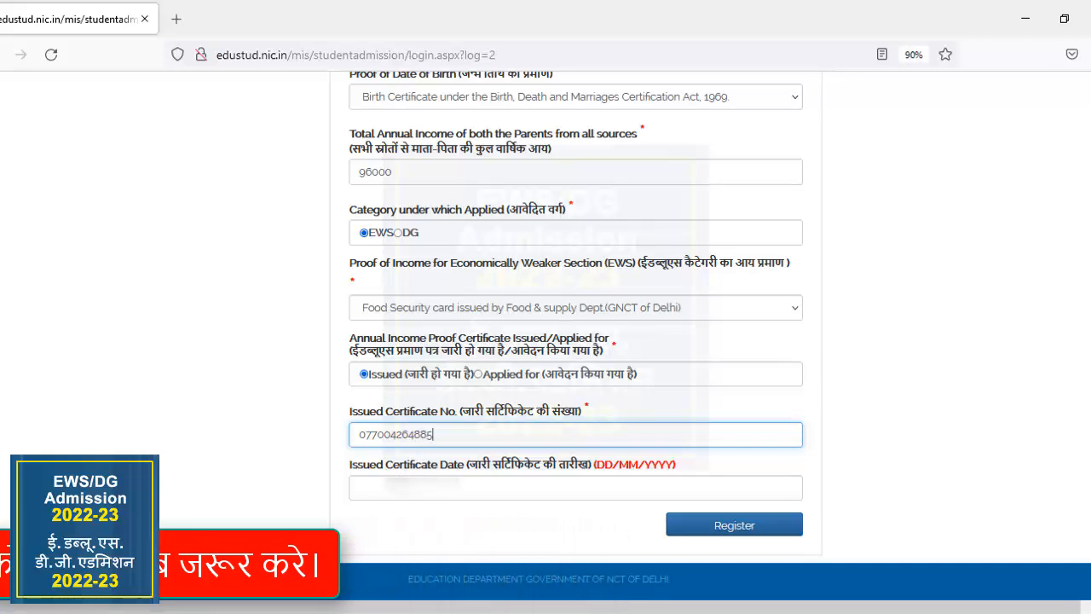
click(411, 488)
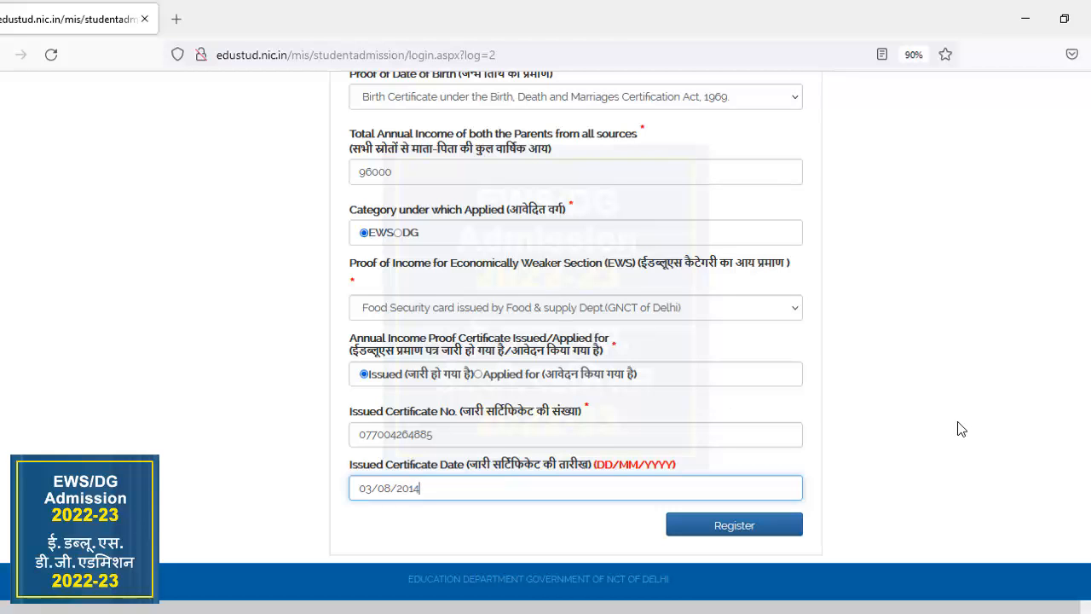
Review all entries in the registration form, from the selected class down to the issued certificate date.
scroll(576, 336, up, 6)
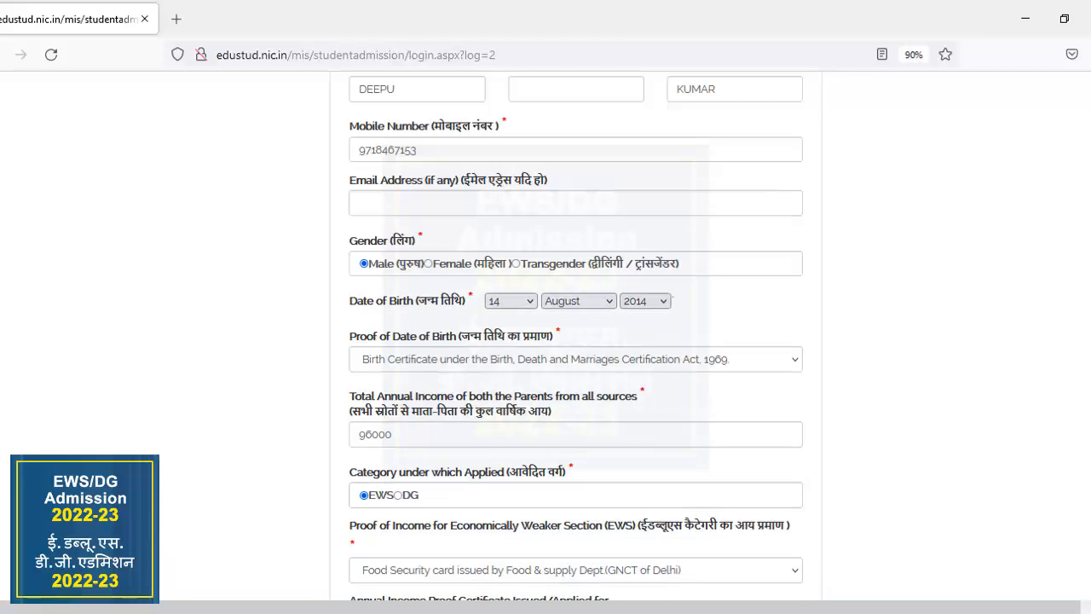
scroll(576, 341, up, 3)
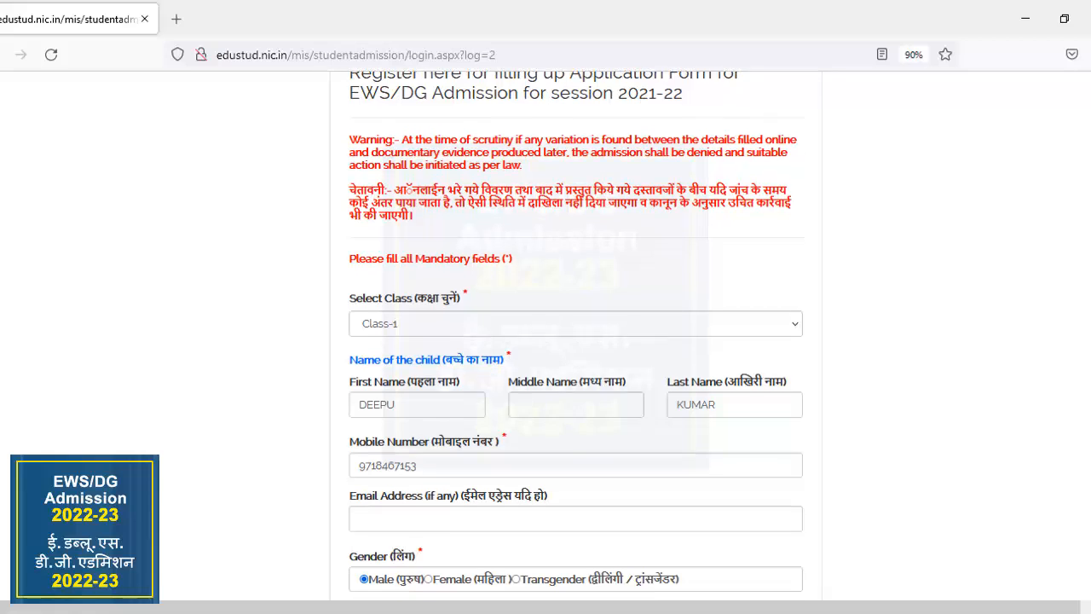
scroll(575, 341, down, 2)
scroll(576, 341, down, 5)
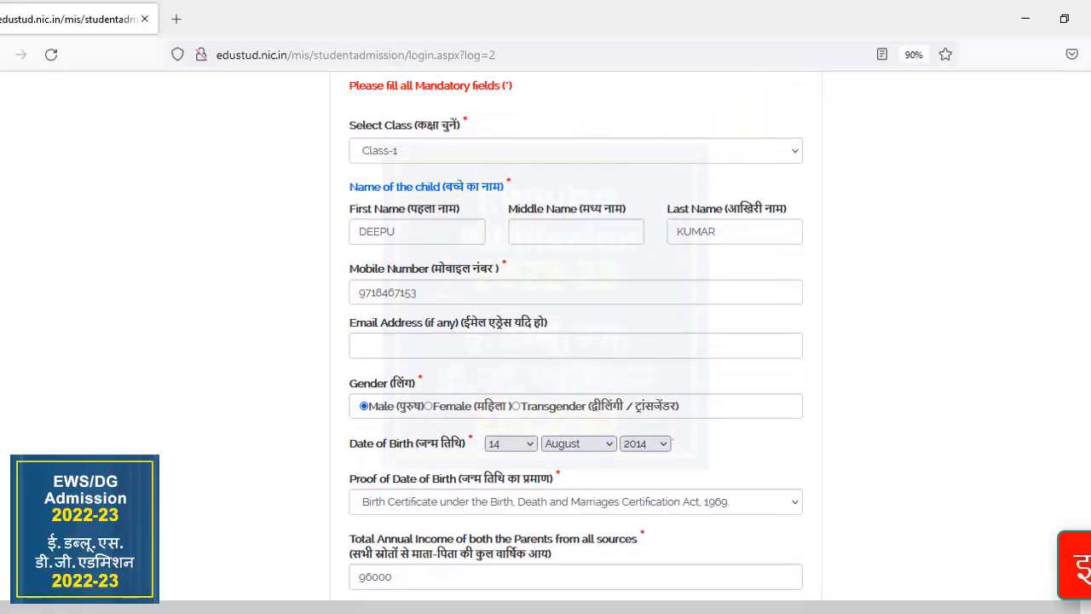
scroll(576, 341, down, 3)
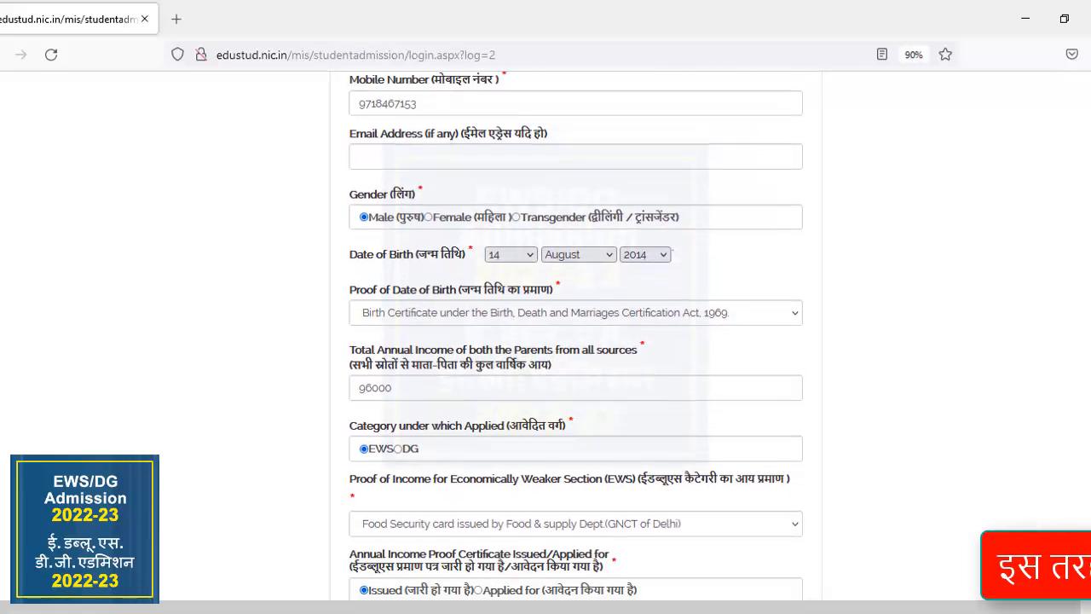
scroll(575, 341, down, 2)
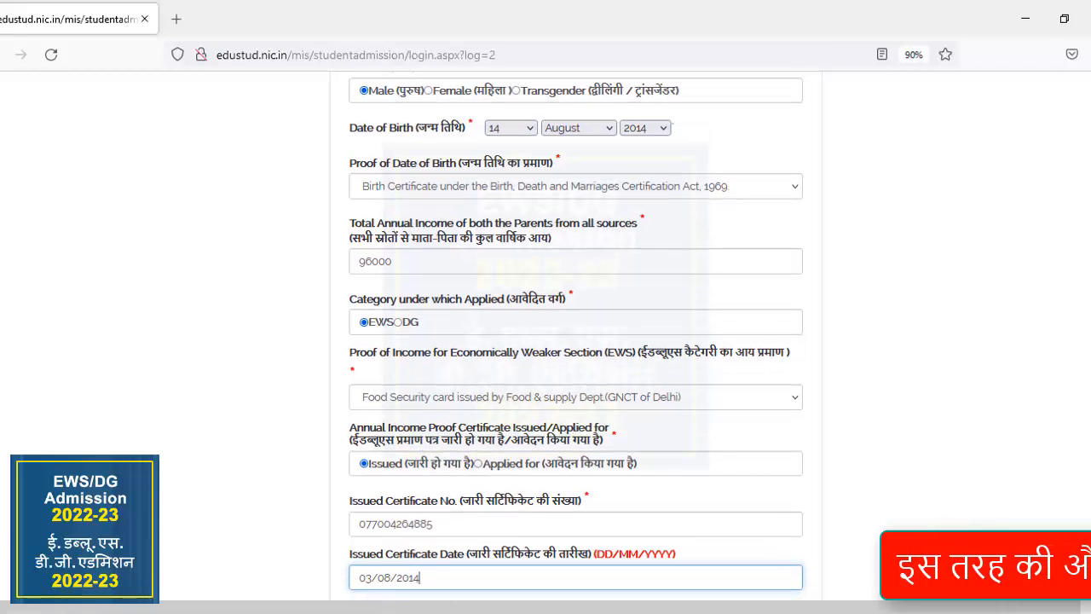
scroll(575, 341, down, 1)
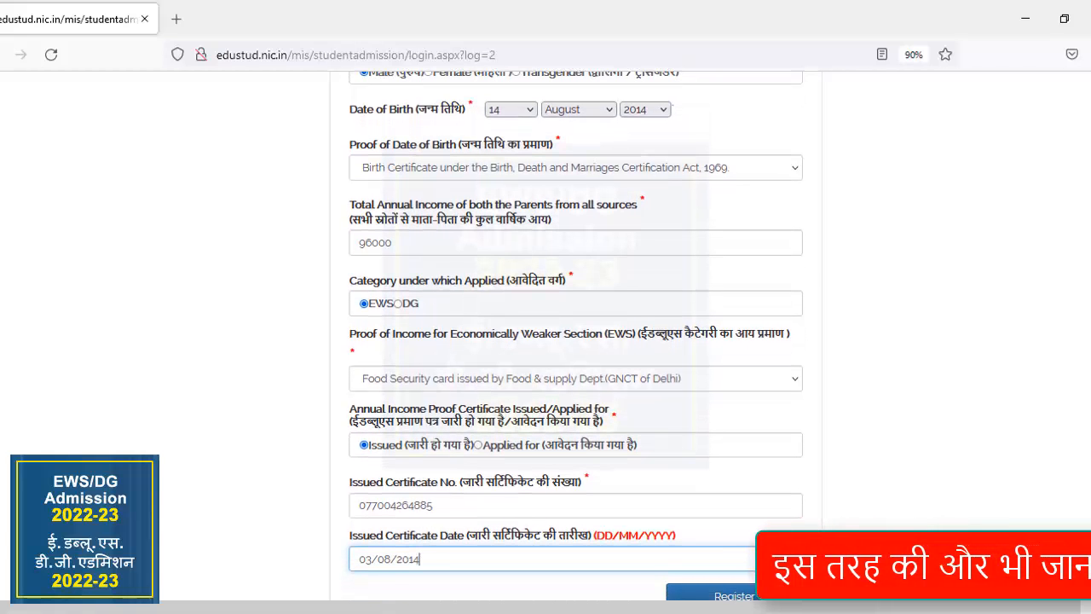
scroll(575, 342, down, 2)
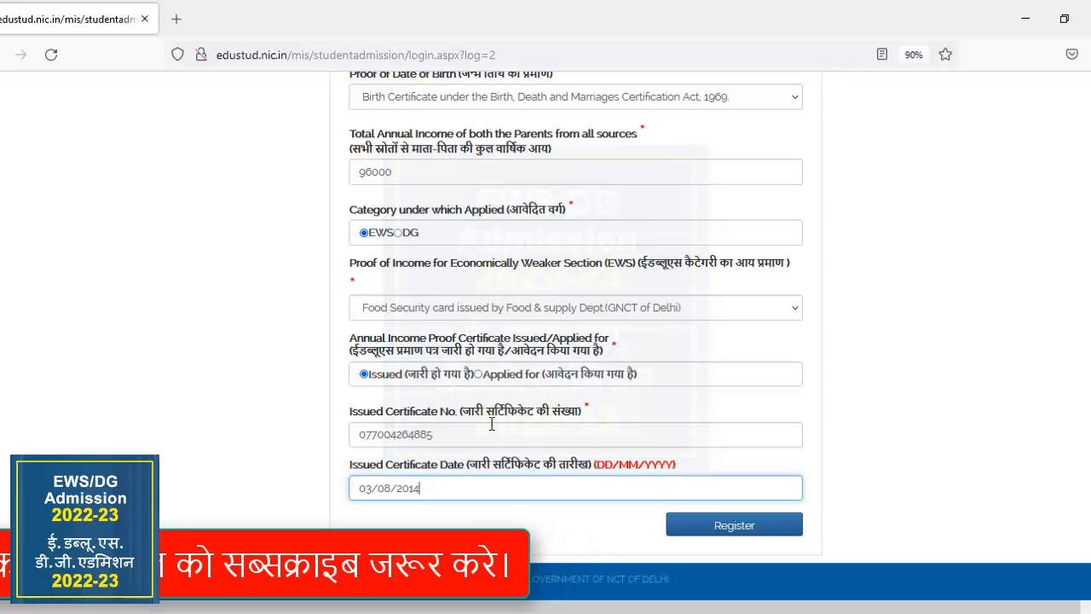
Submit the registration with confirmation and select the text showing the issued registration number and password.
click(723, 526)
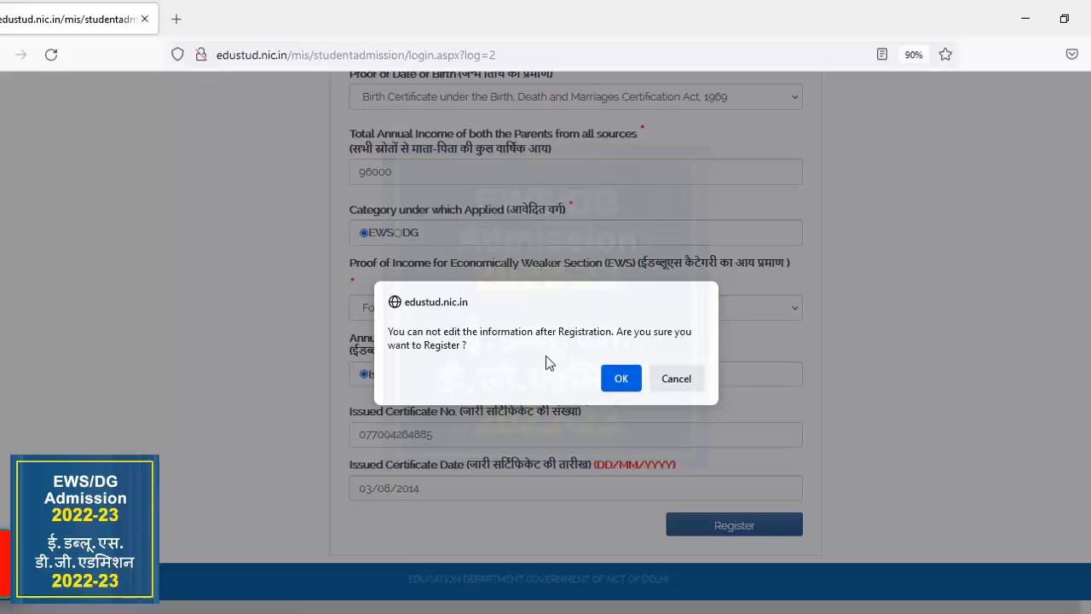
click(620, 380)
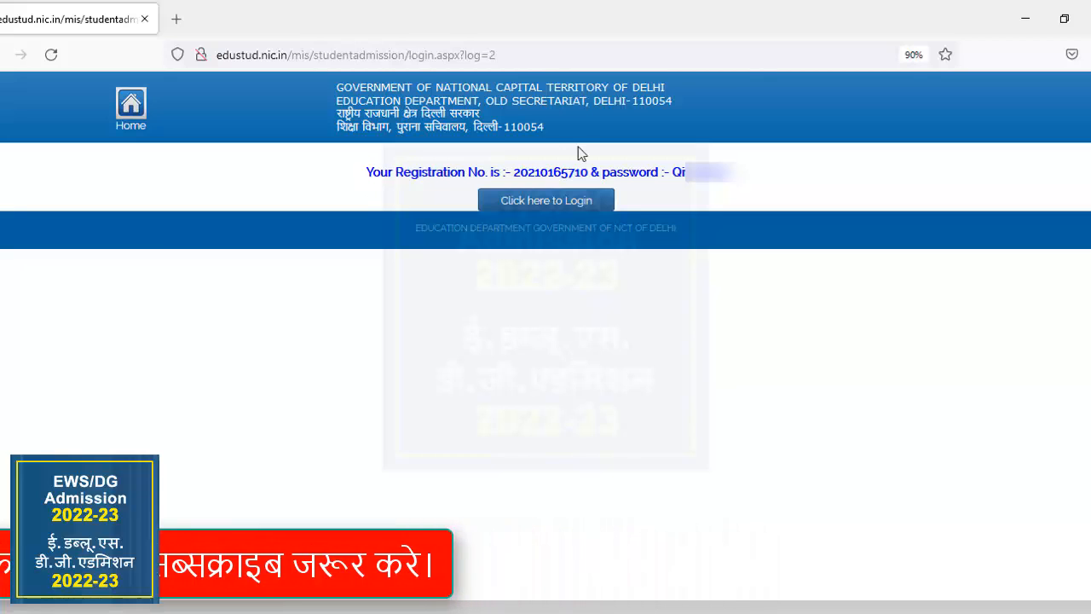
drag(577, 151, 732, 162)
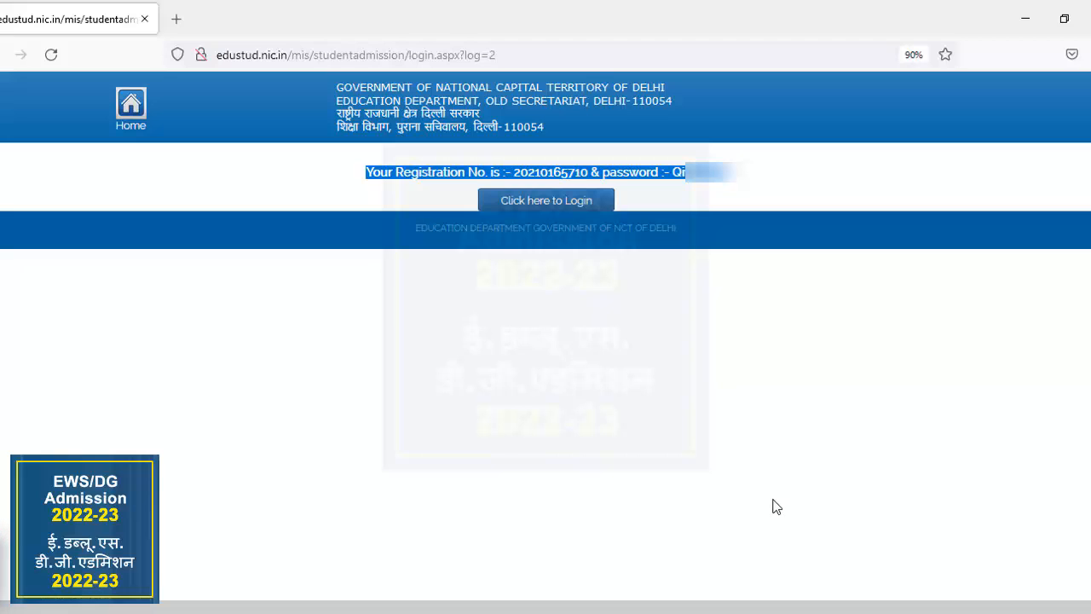
Open the login page for registered applicants and enter the issued registration number.
click(536, 205)
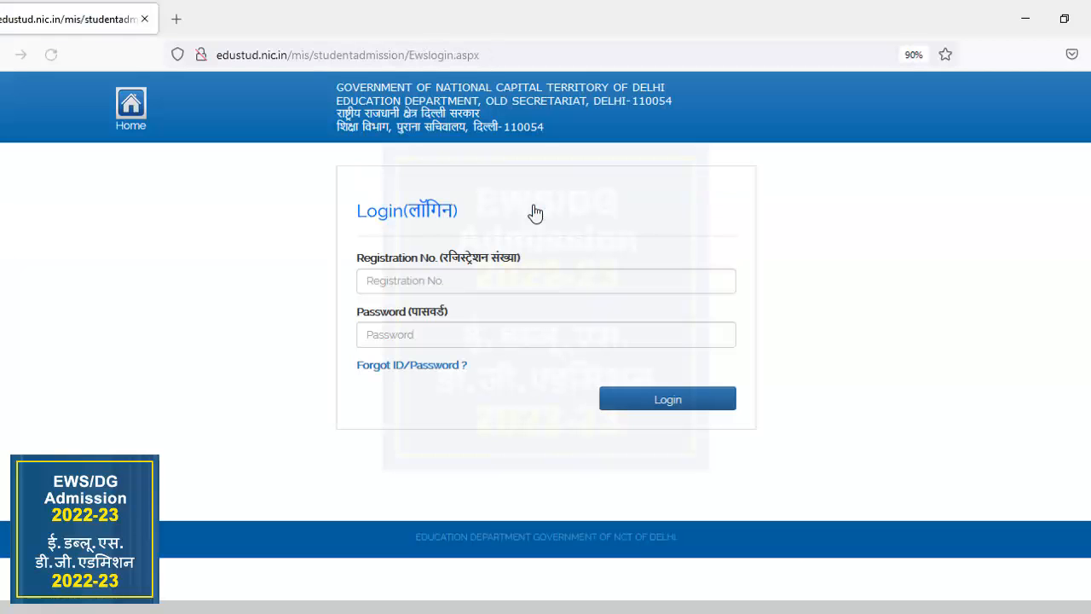
click(472, 282)
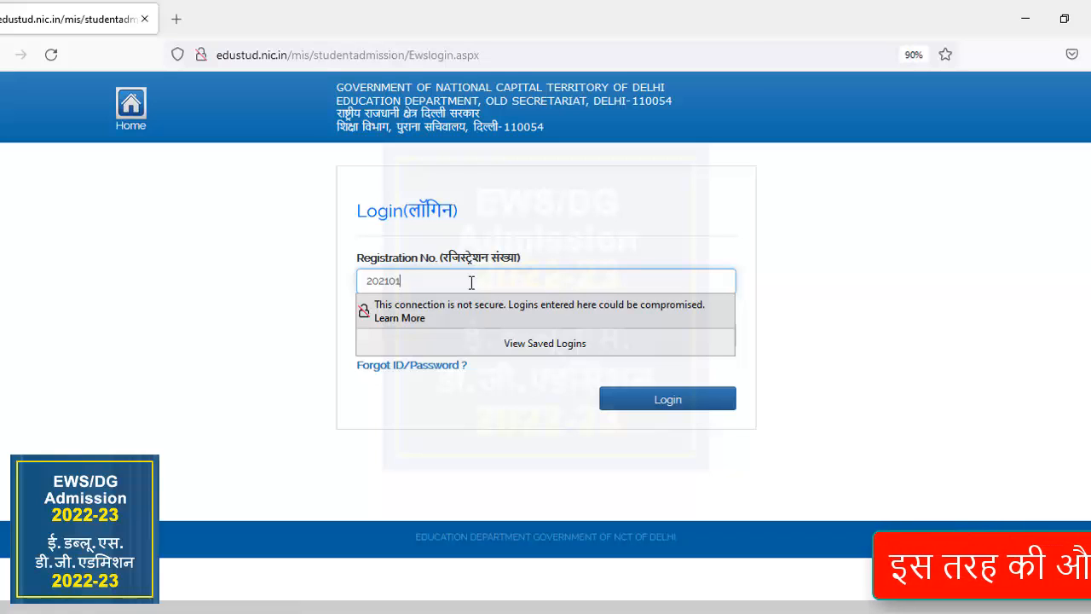
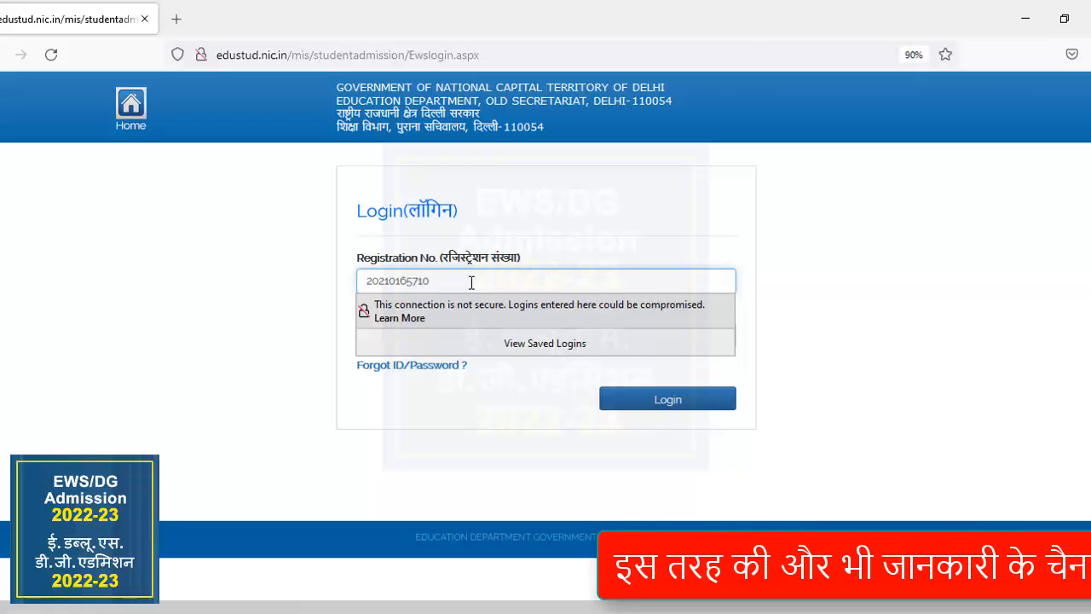
Enter the account password, log in to the applicant account and decline saving the login in the browser.
click(843, 272)
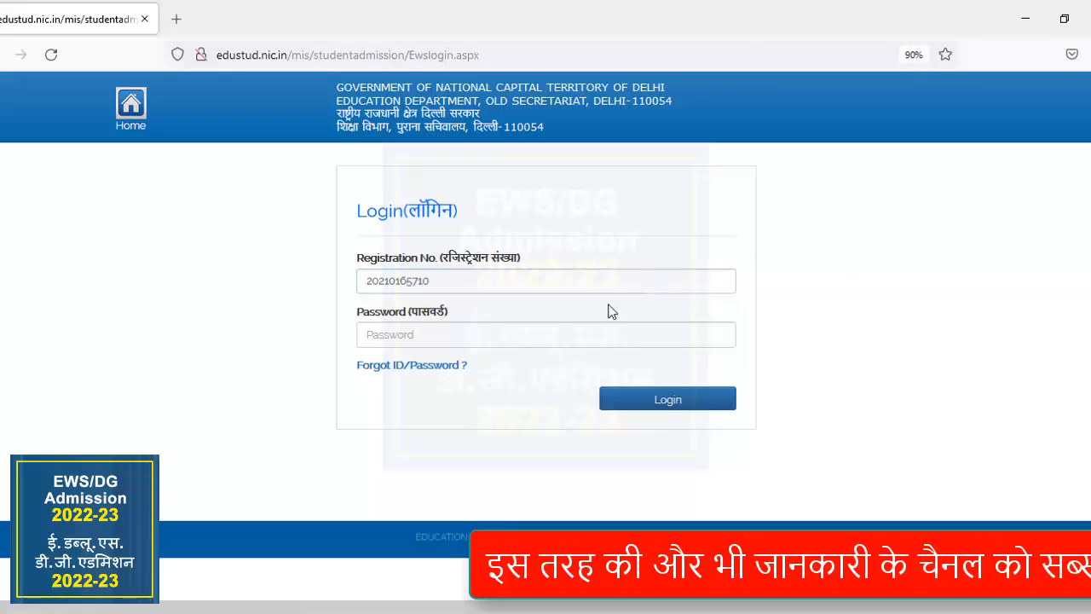
click(501, 333)
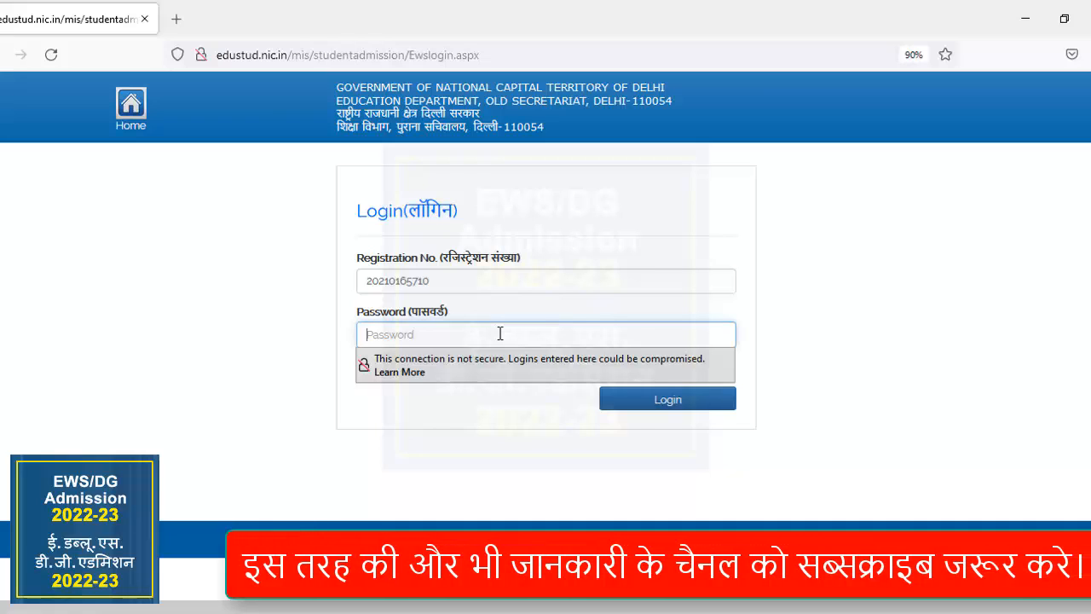
key(ctrl+v)
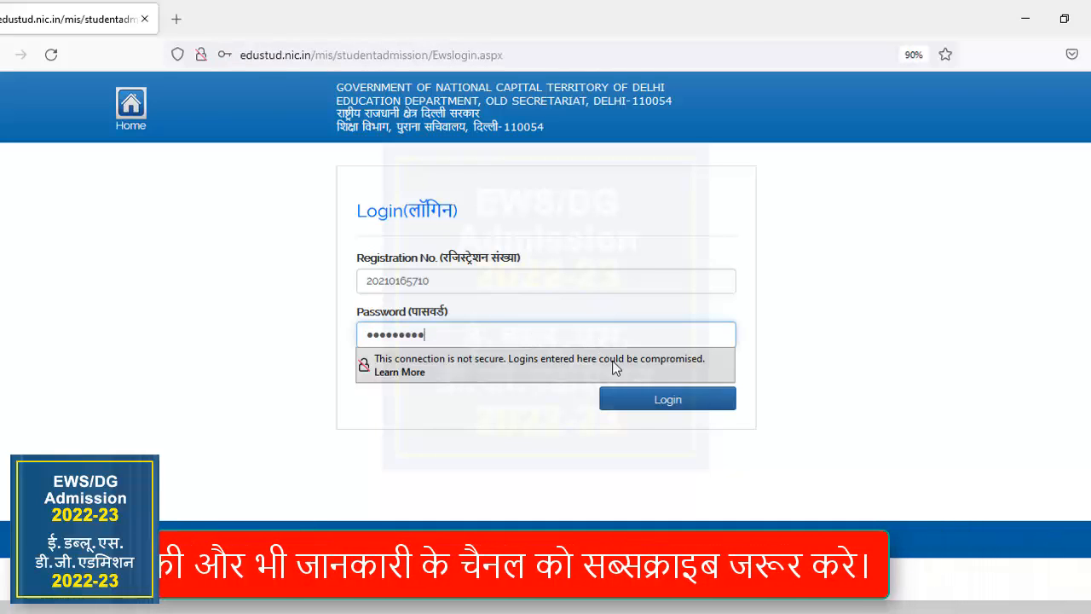
click(641, 398)
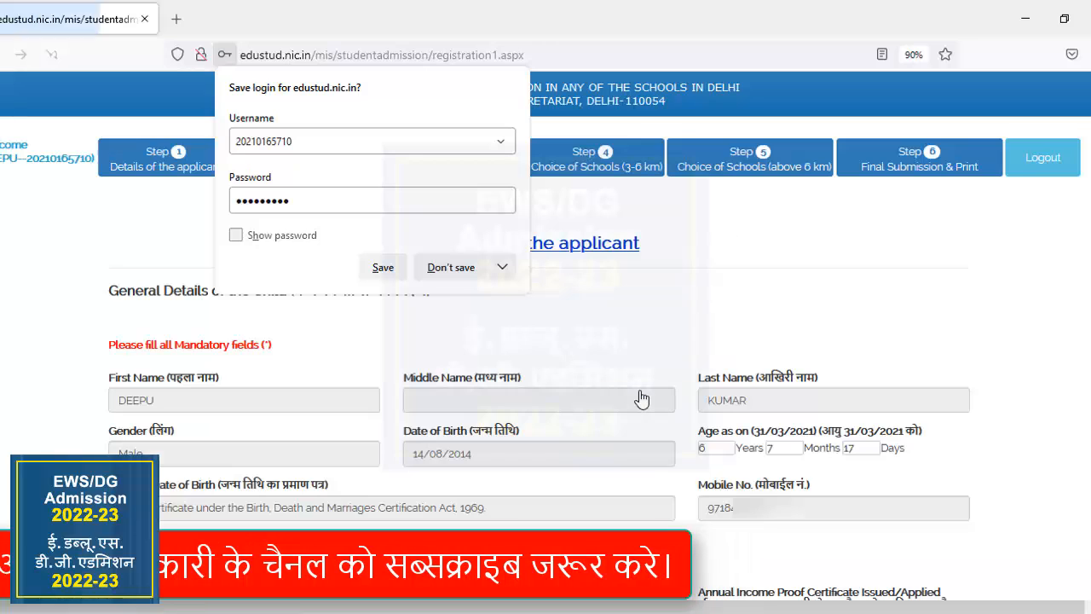
click(461, 267)
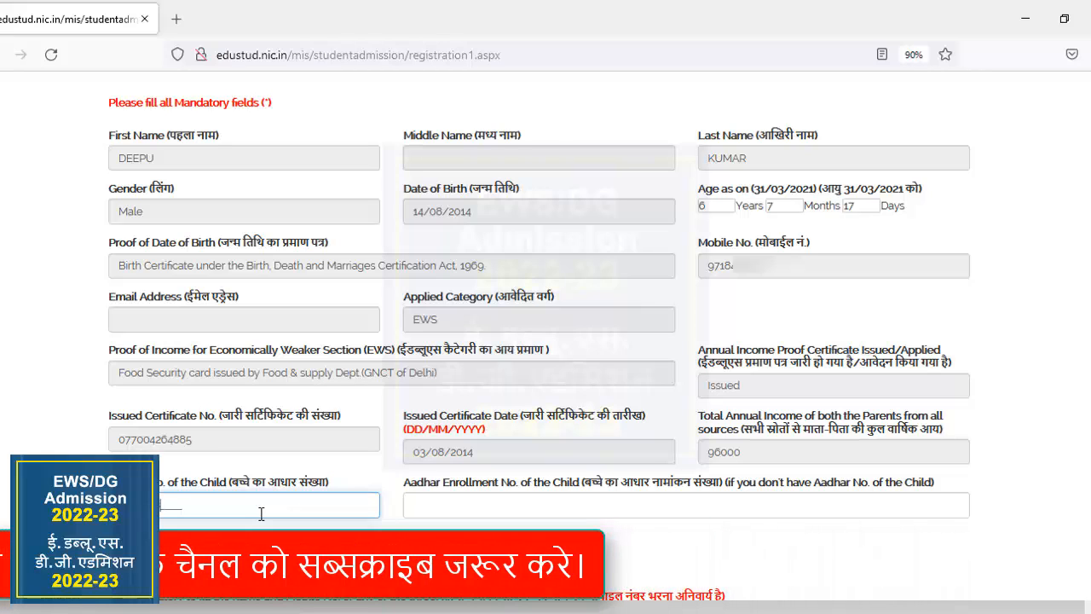
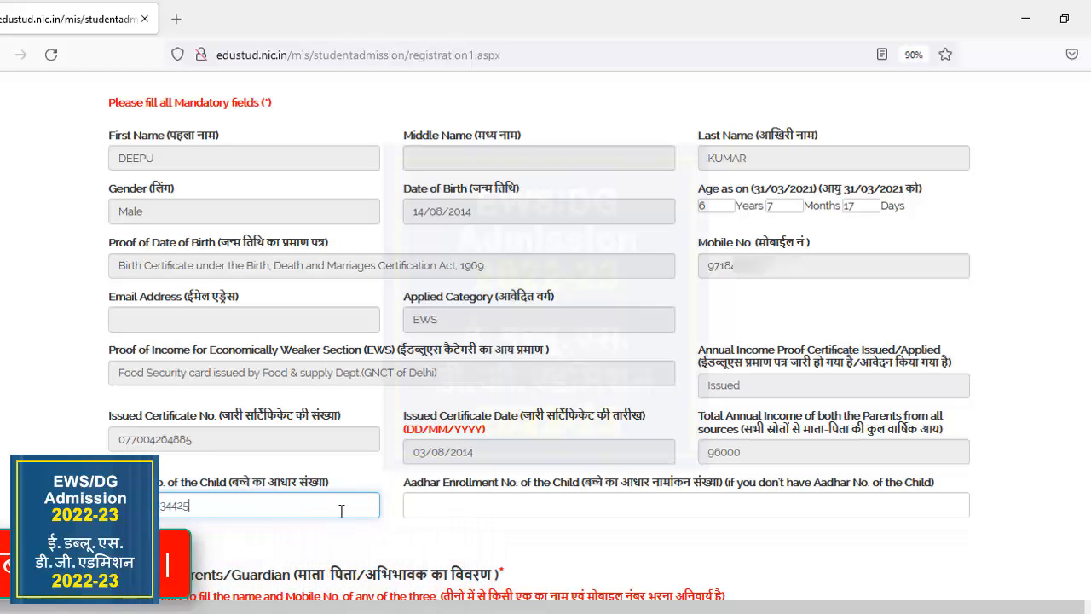
Enter the child's Aadhar number in the general details, leaving the Aadhar enrollment number empty.
click(476, 505)
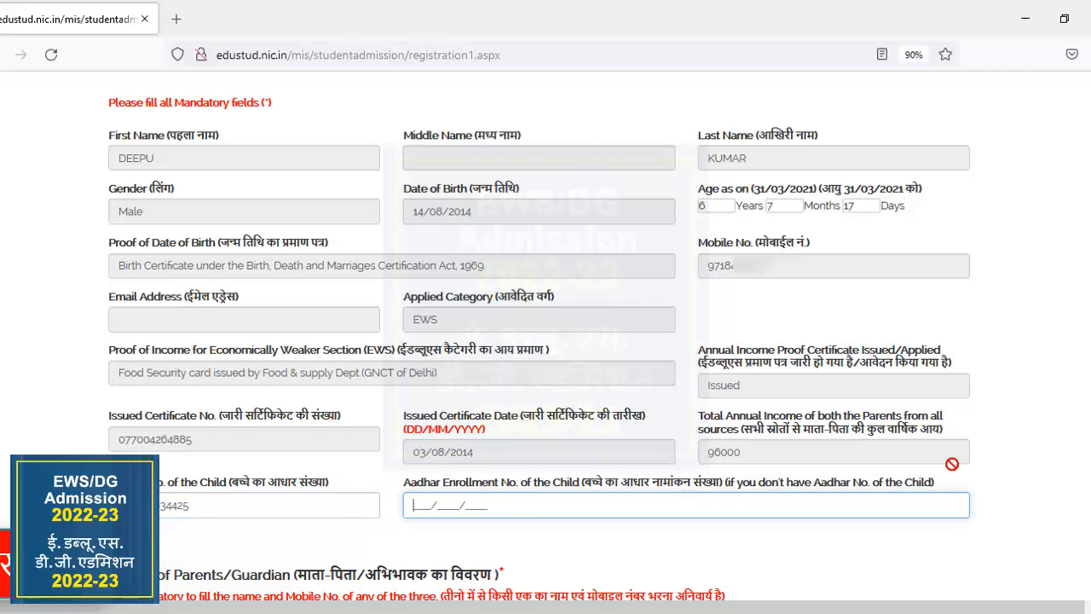
Enter the mother's name and mobile number in the parents/guardian details.
scroll(546, 341, down, 5)
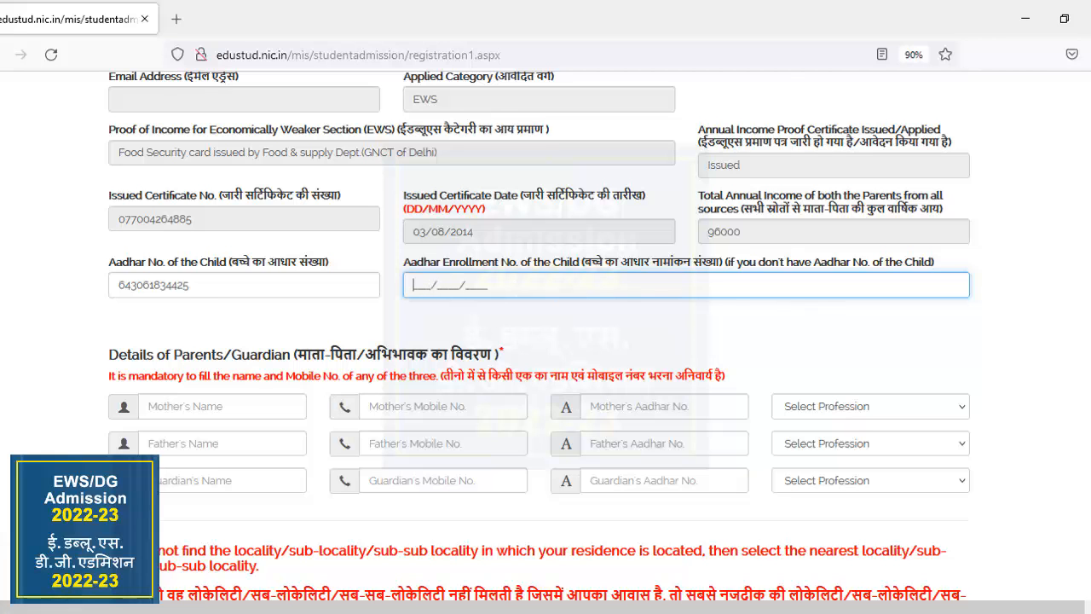
scroll(546, 341, down, 3)
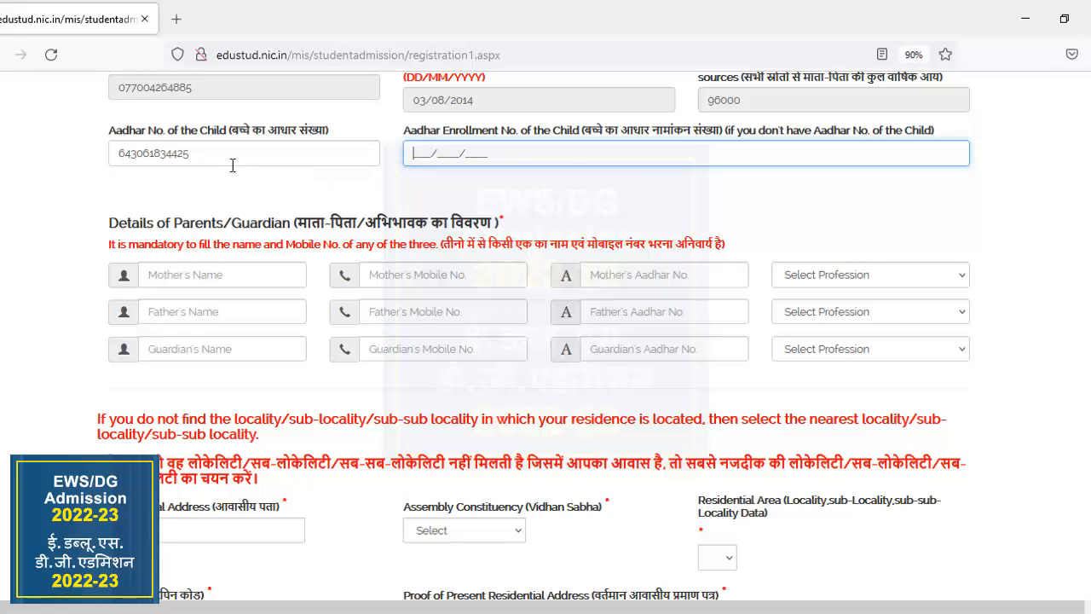
click(190, 271)
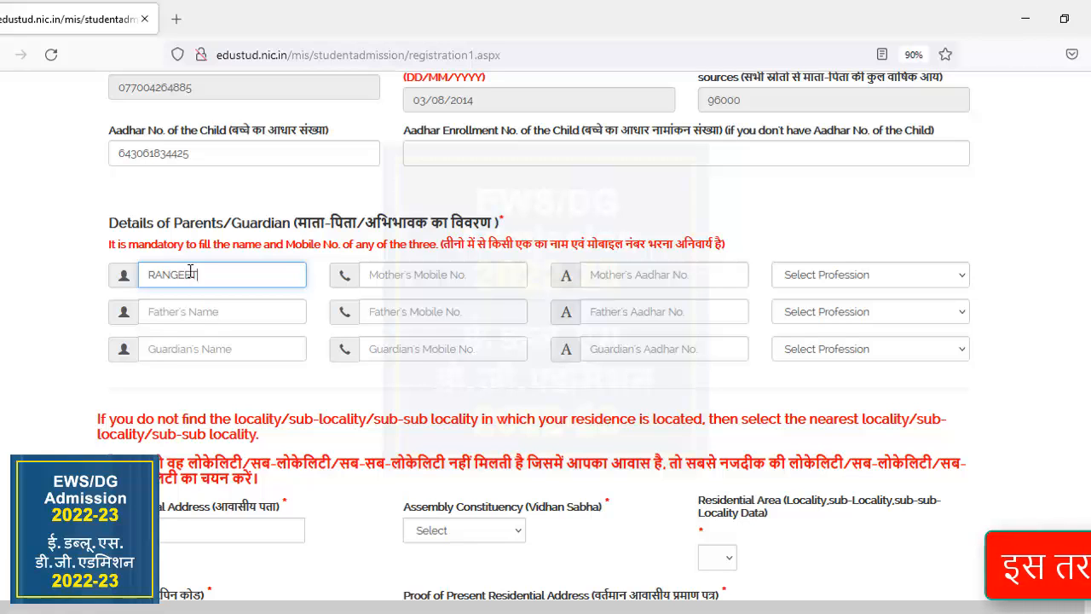
click(388, 274)
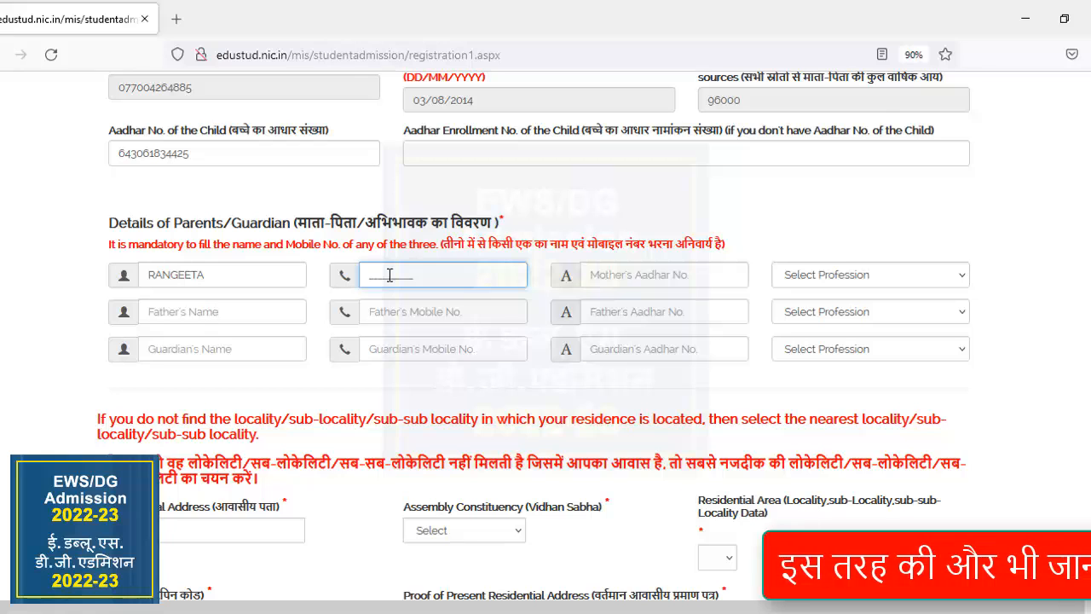
text(971)
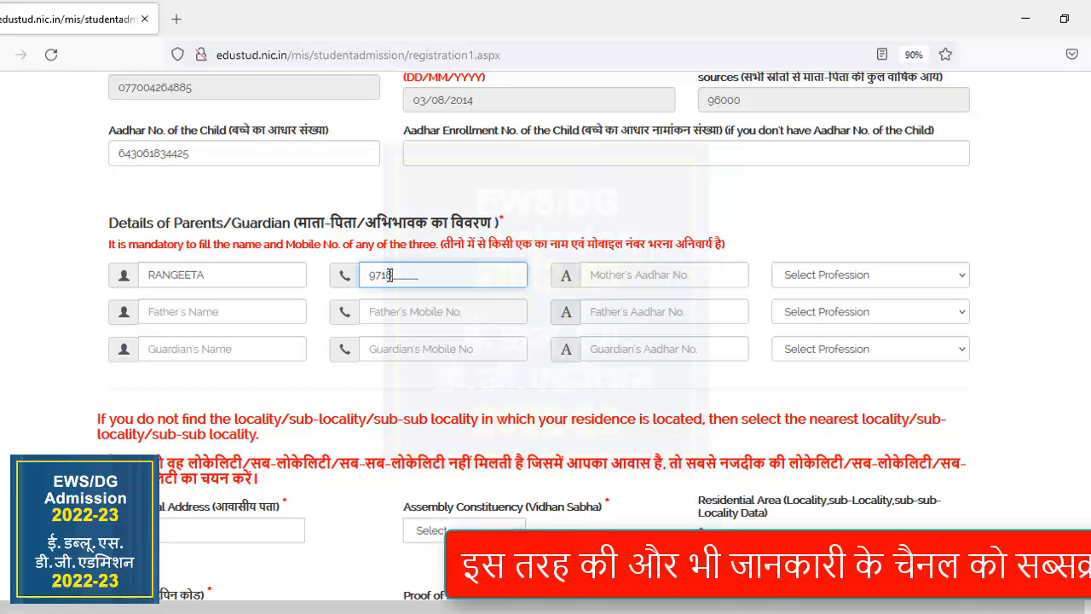
text(8)
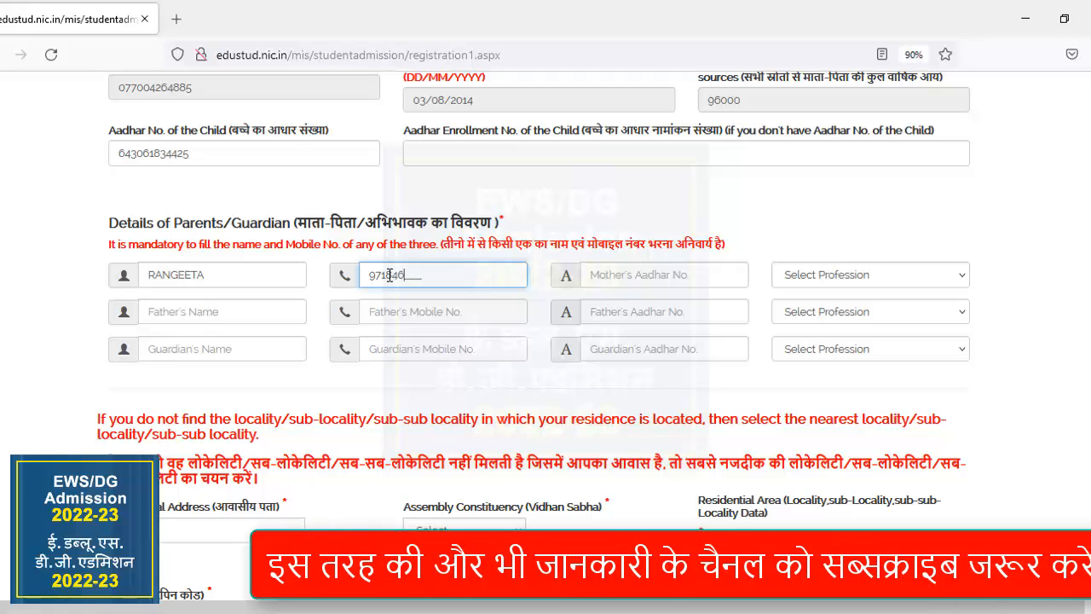
text(4)
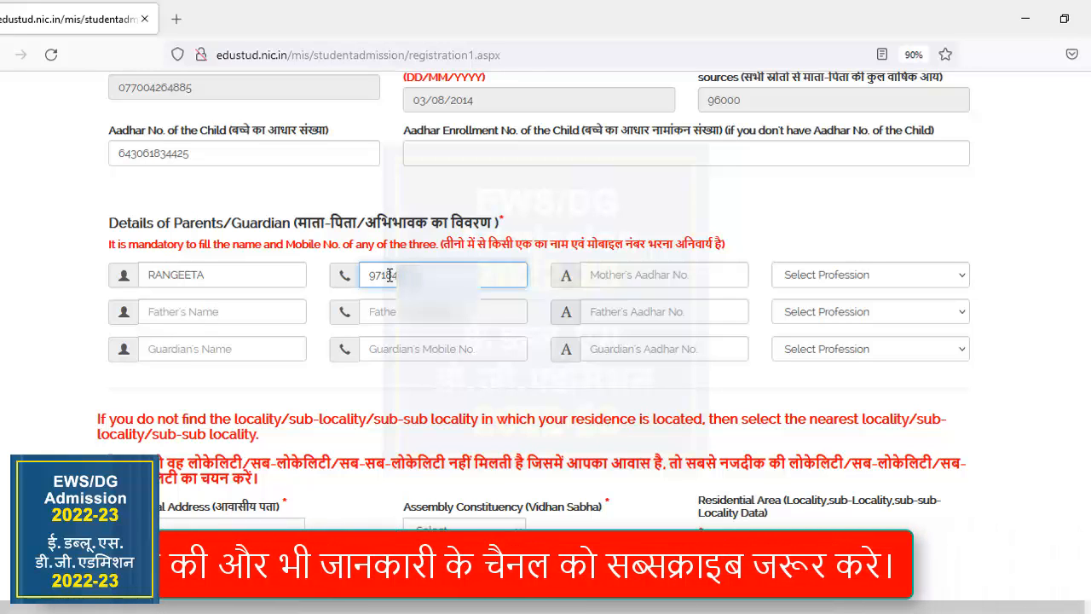
Enter the mother's Aadhar number and set her profession to HOUSE WIFE.
click(630, 275)
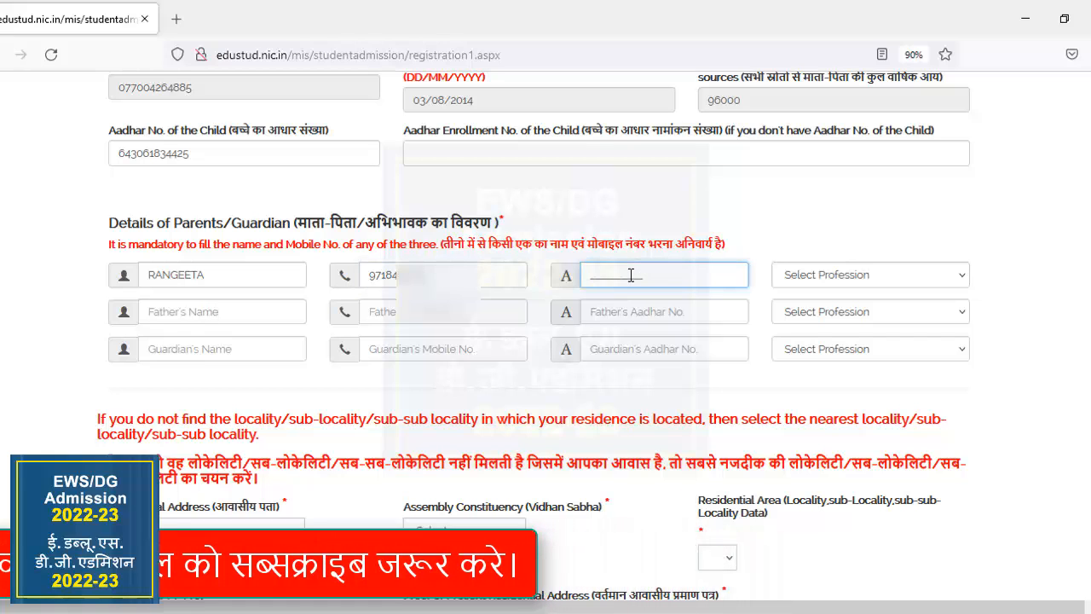
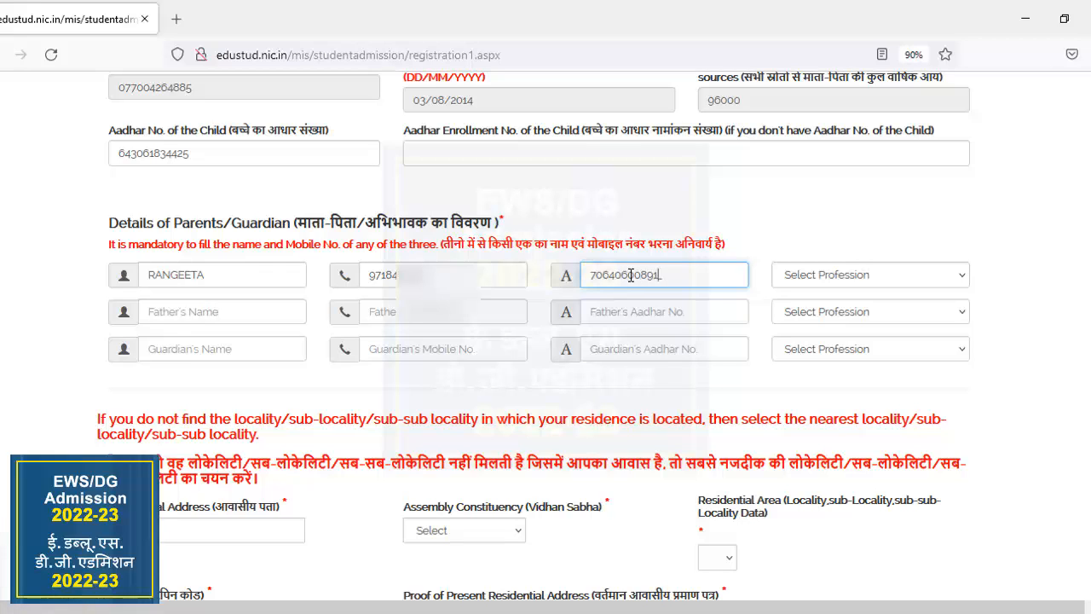
click(812, 280)
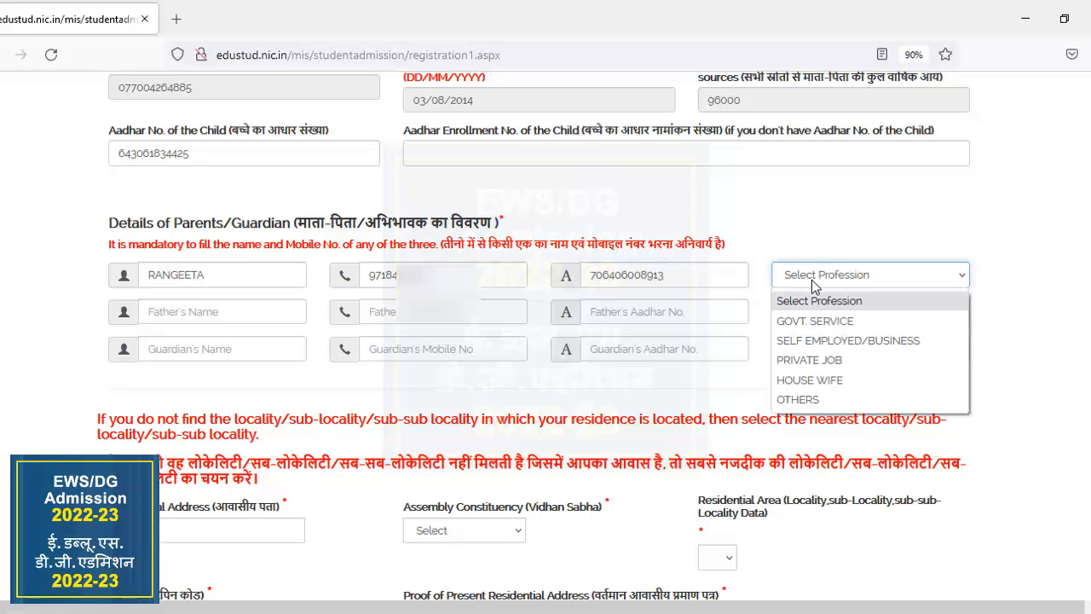
click(826, 382)
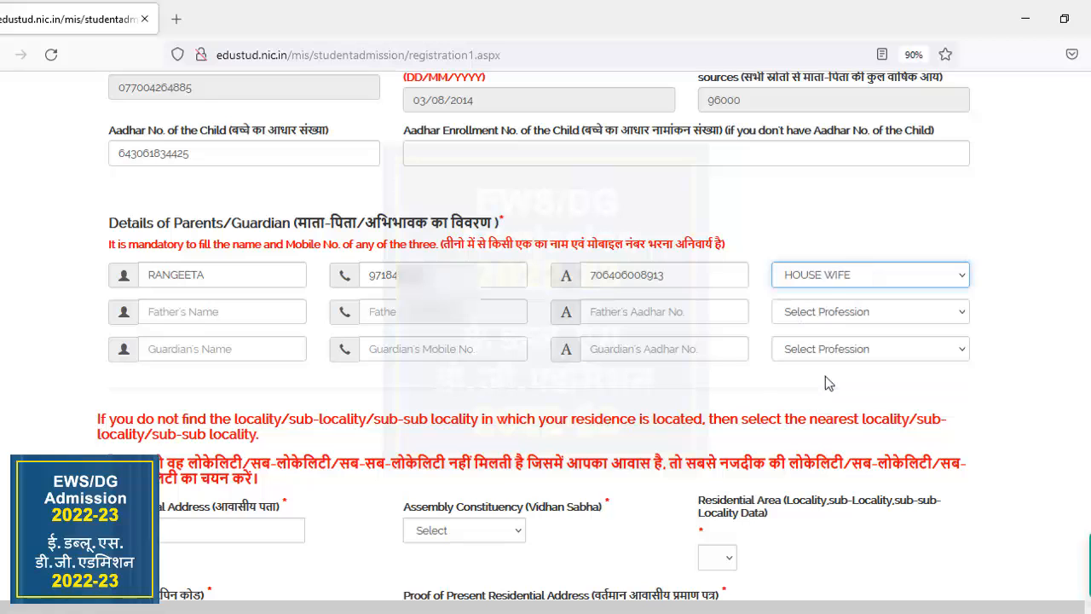
Enter the father's name and mobile number in the parents/guardian details.
click(254, 308)
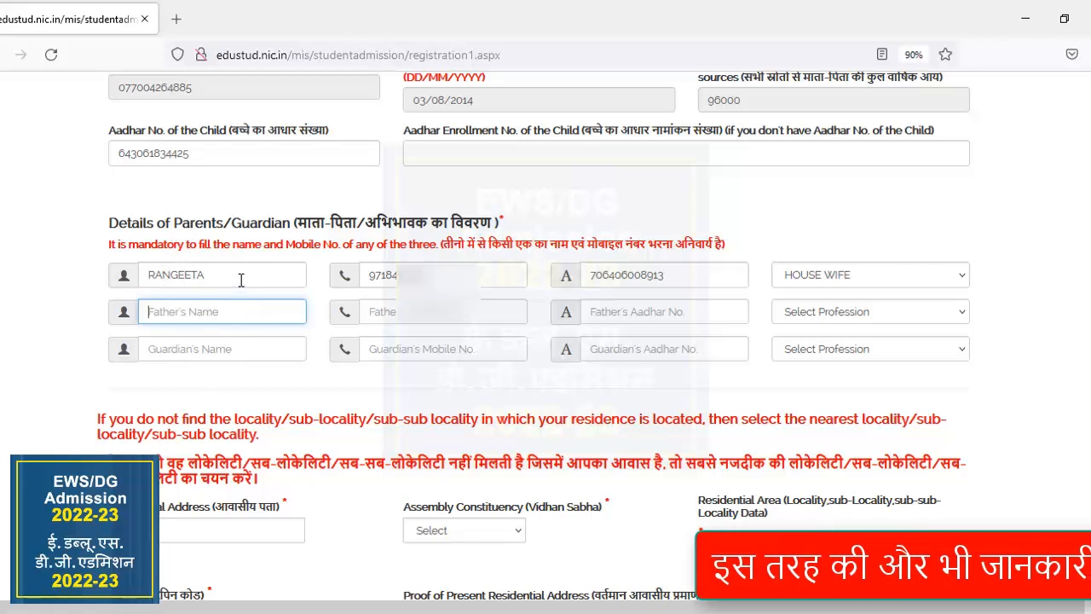
click(246, 348)
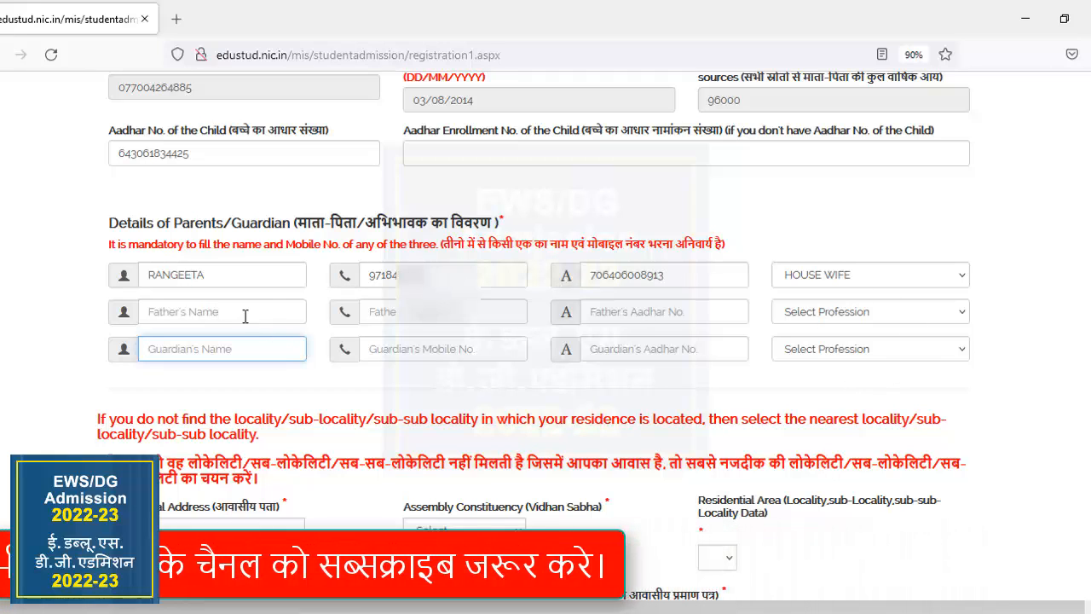
click(242, 310)
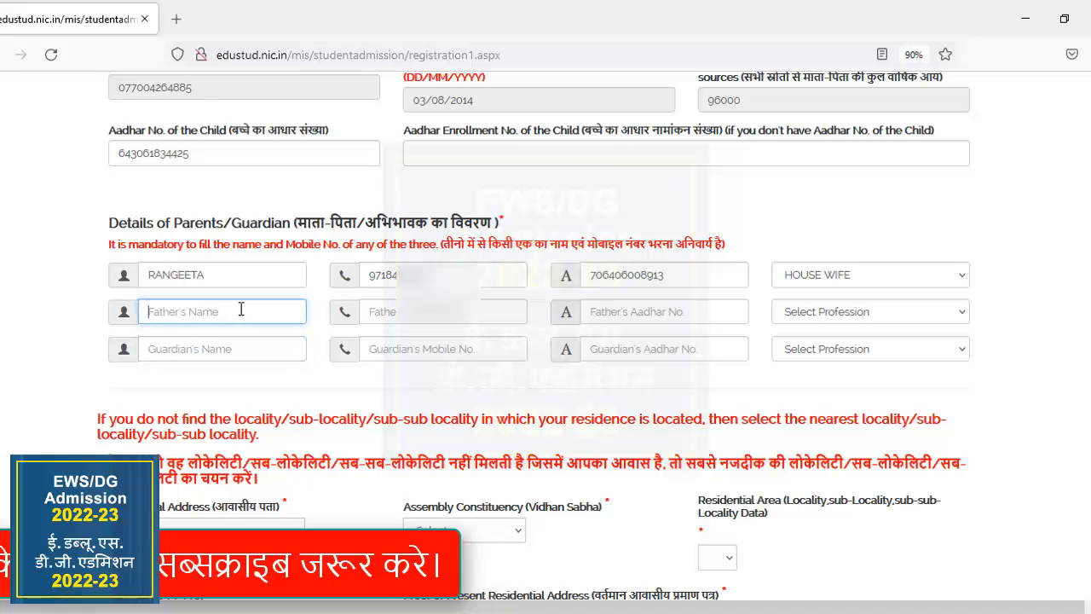
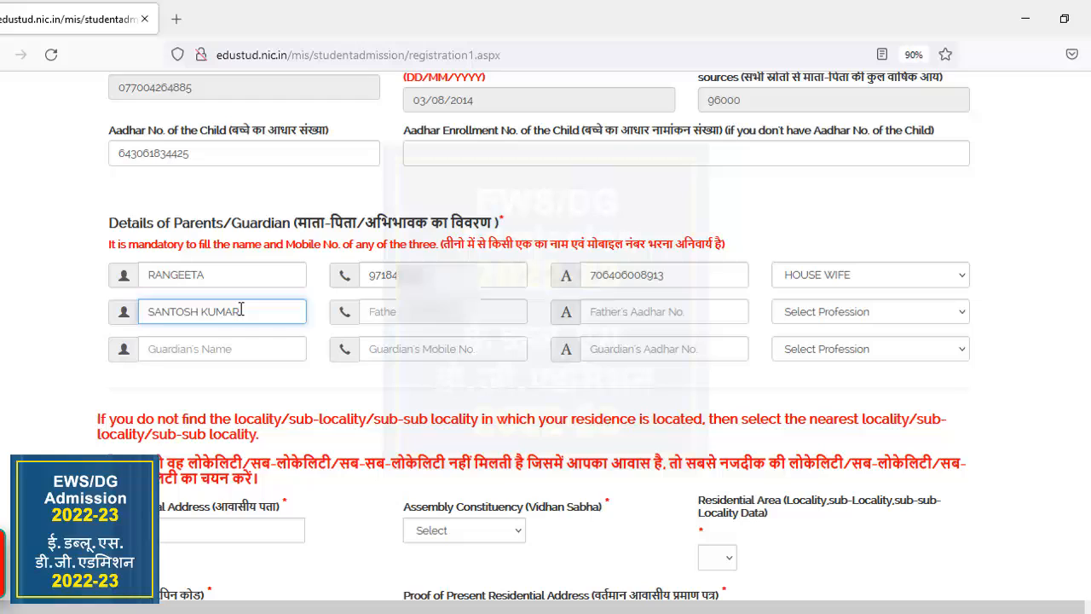
key(Tab)
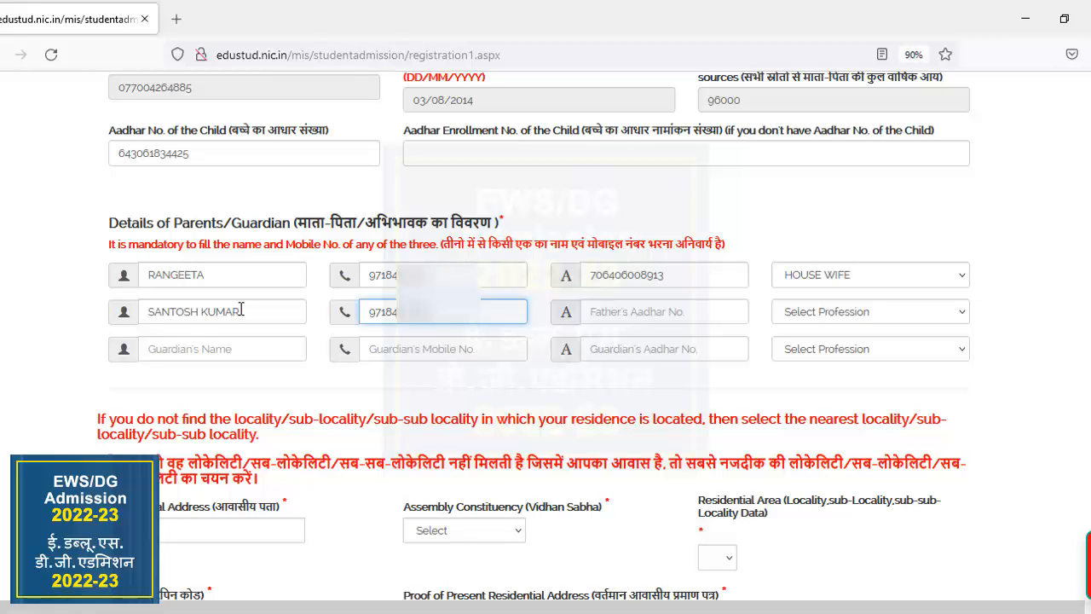
Enter the father's Aadhar number and set his profession to PRIVATE JOB.
click(601, 316)
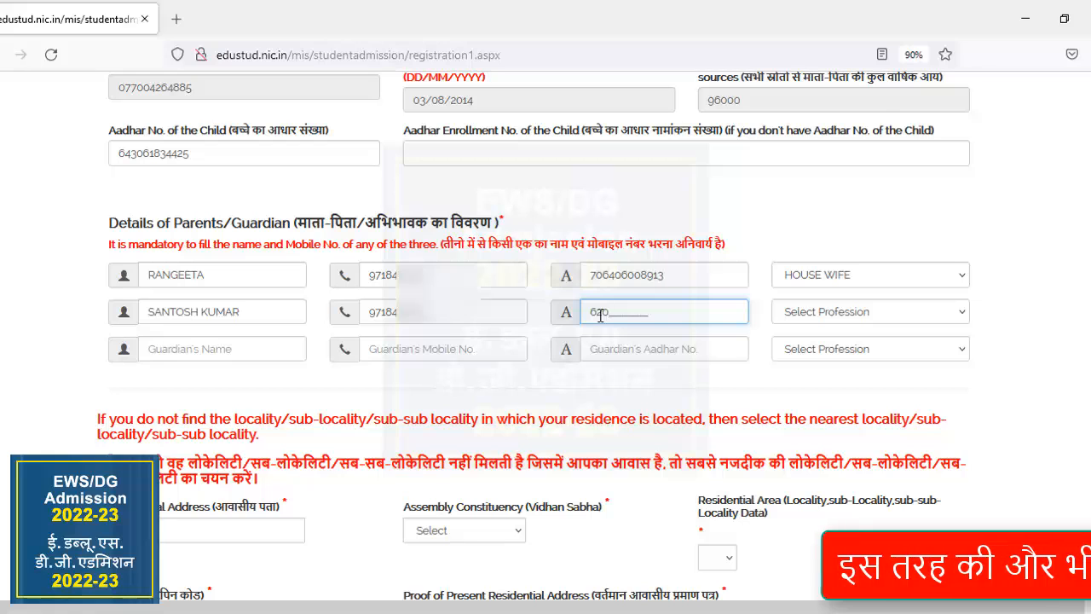
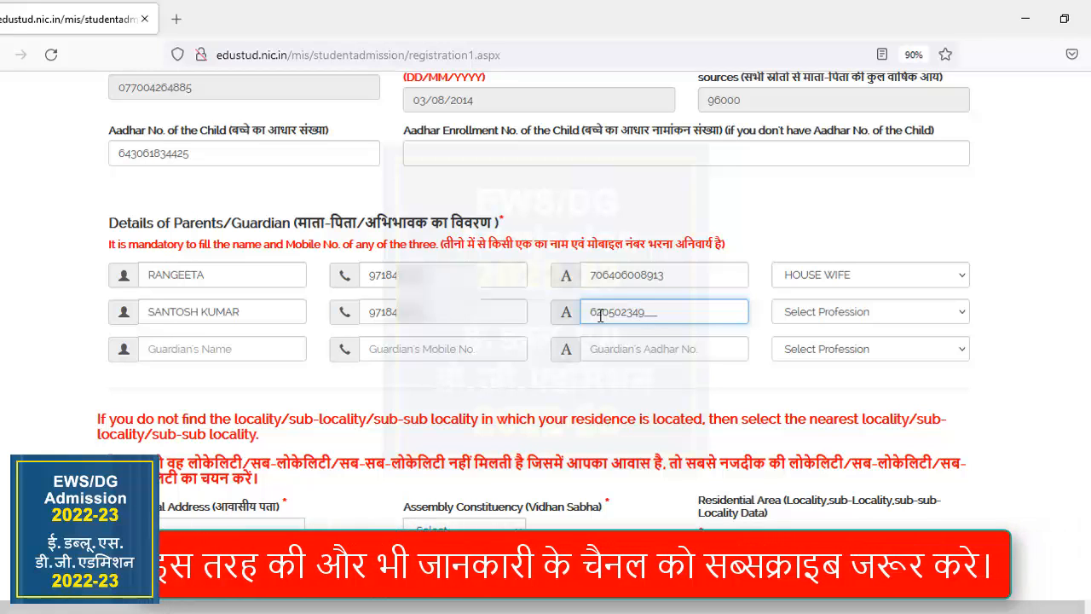
click(872, 313)
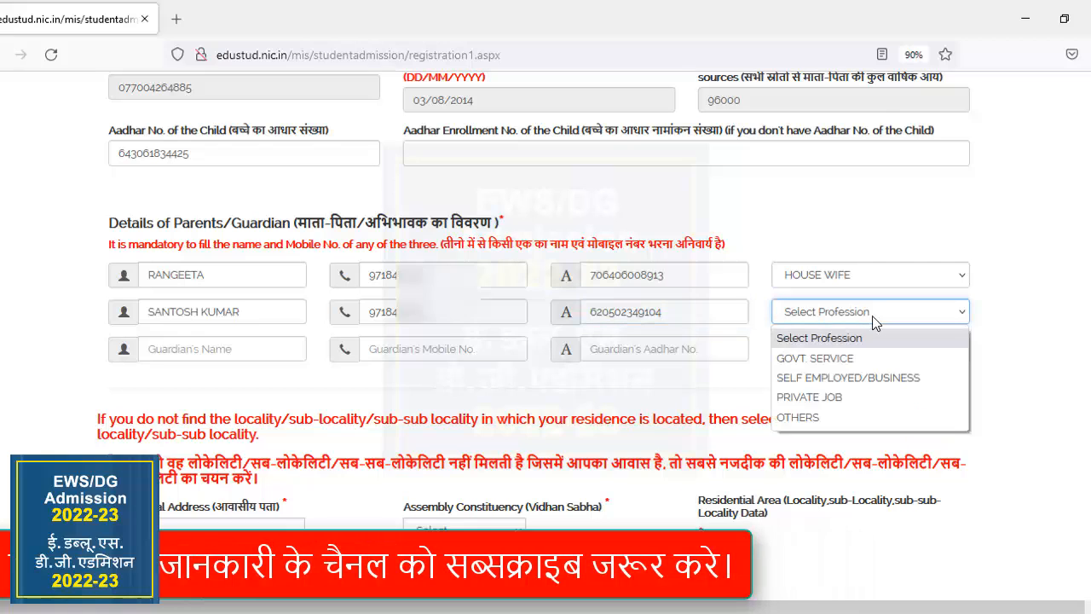
click(842, 397)
Enter the family's full residential address in the residential address field.
scroll(270, 347, down, 2)
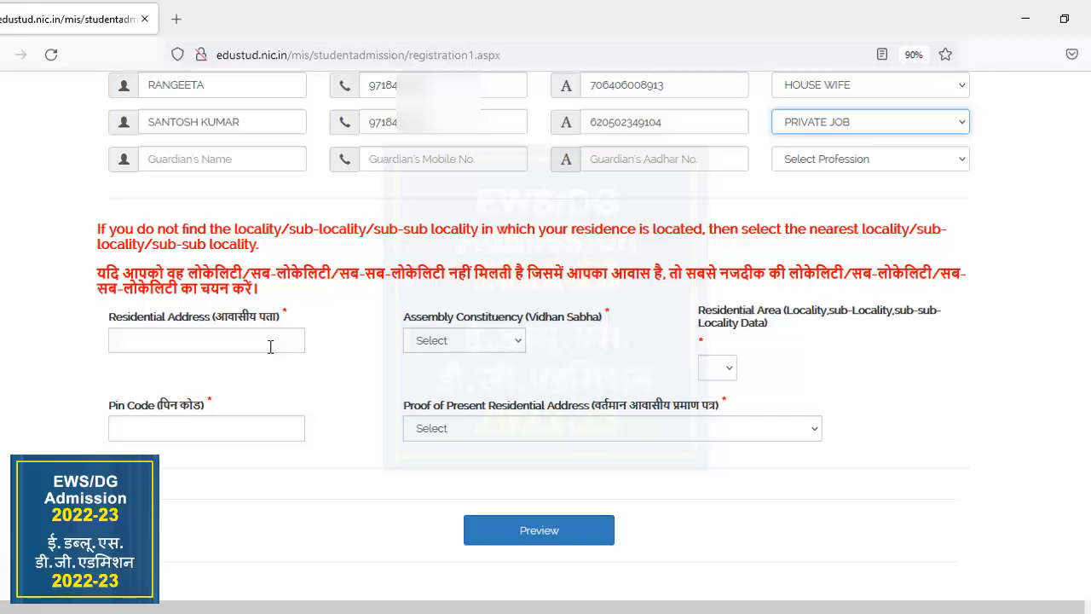
click(270, 345)
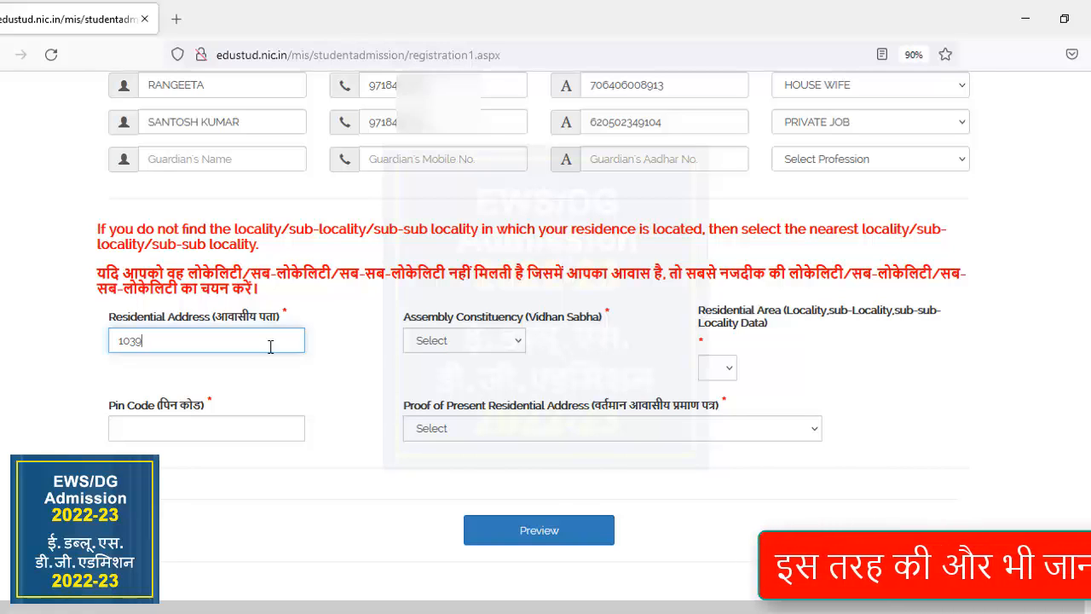
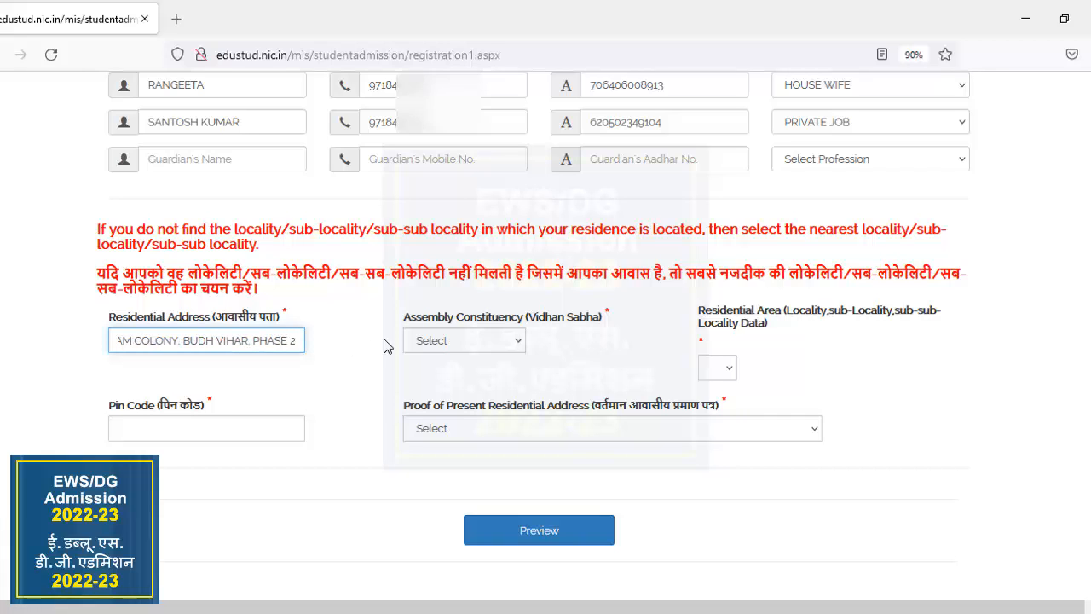
Set the assembly constituency to Rithala and choose the residential area that matches the entered address.
click(459, 346)
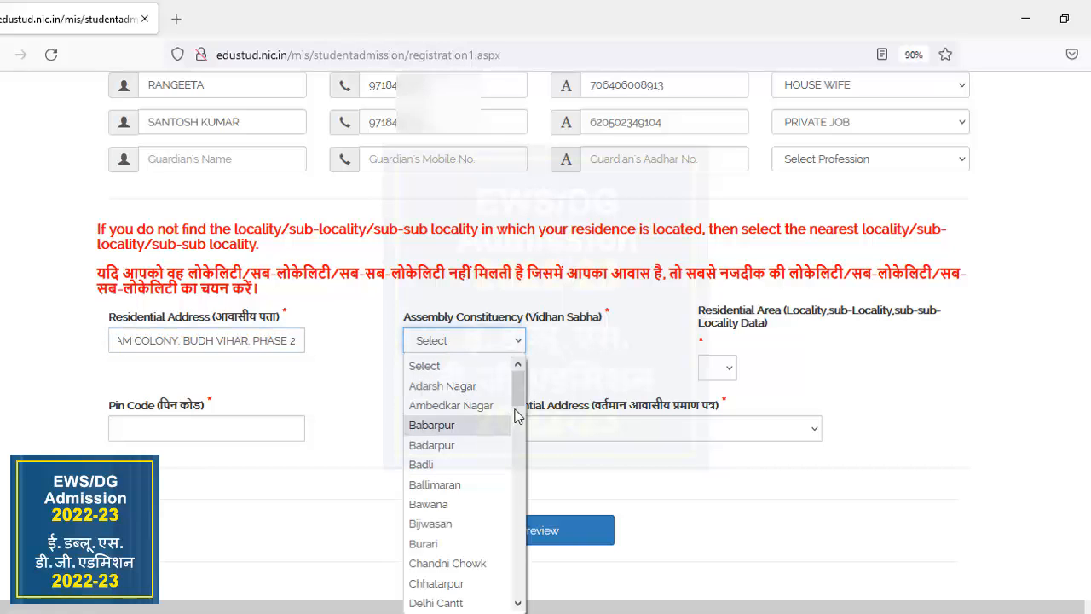
drag(517, 401, 514, 505)
drag(514, 504, 514, 556)
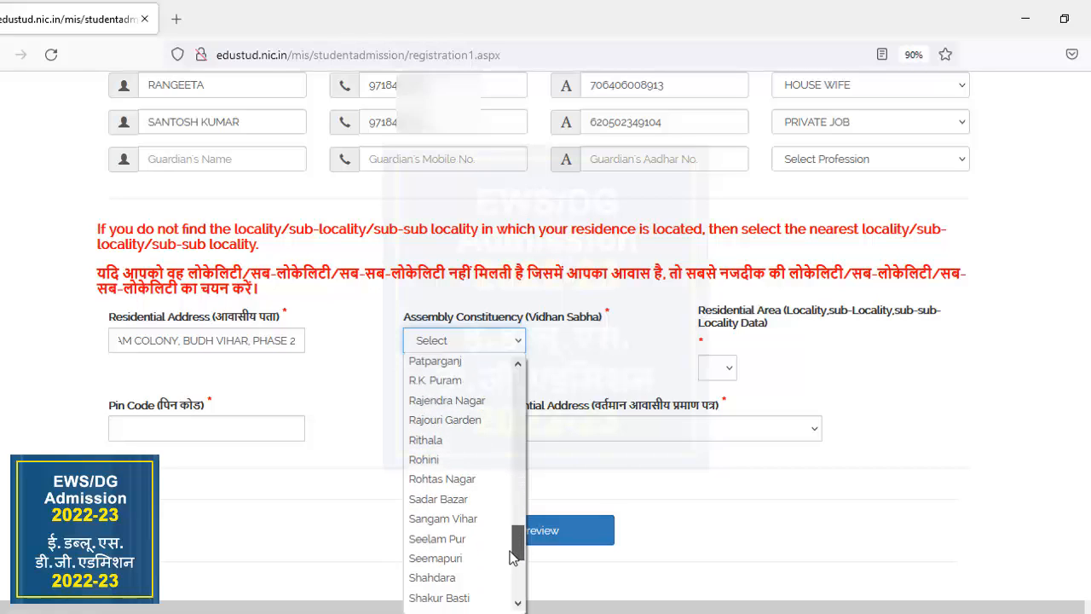
click(454, 440)
click(749, 370)
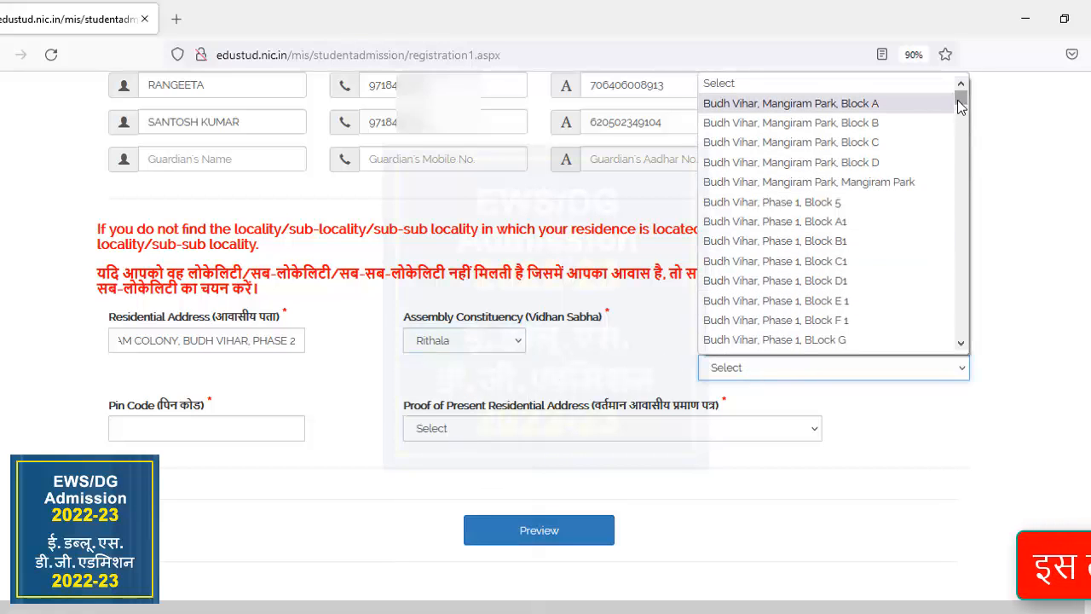
drag(961, 104, 961, 152)
click(804, 205)
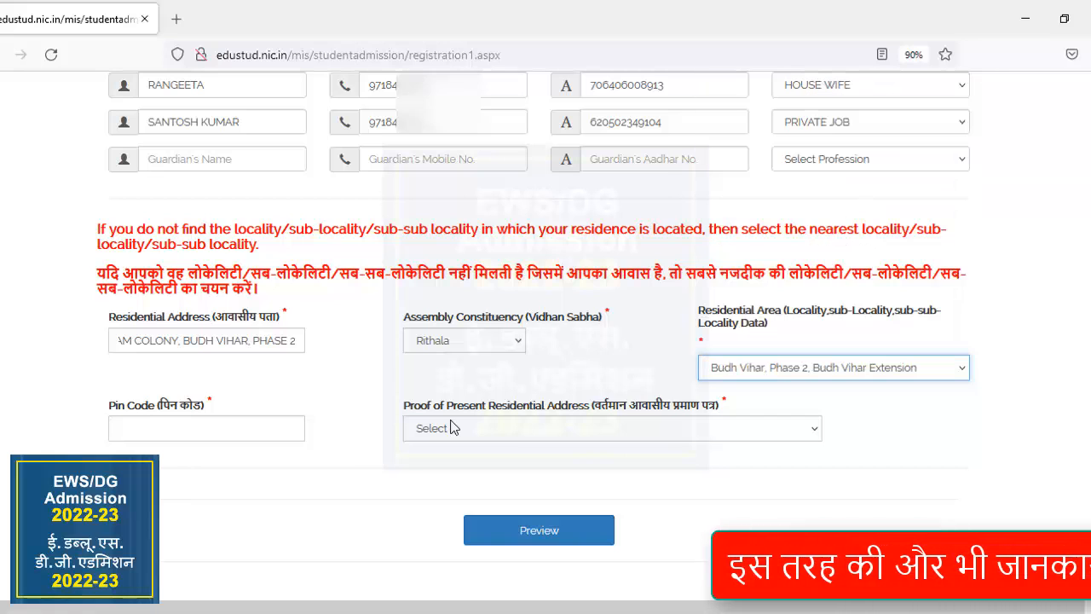
Enter the residential pin code and choose Unique Identity Card (Aadhar) of Mother/Father/Child as the proof of present residential address.
click(249, 428)
text(1100)
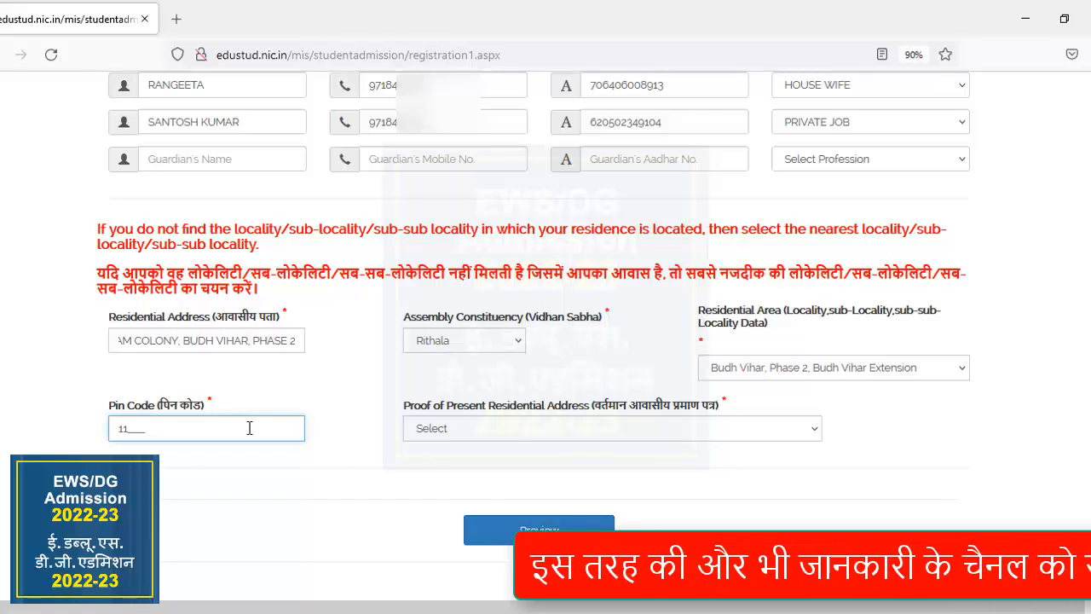
text(99)
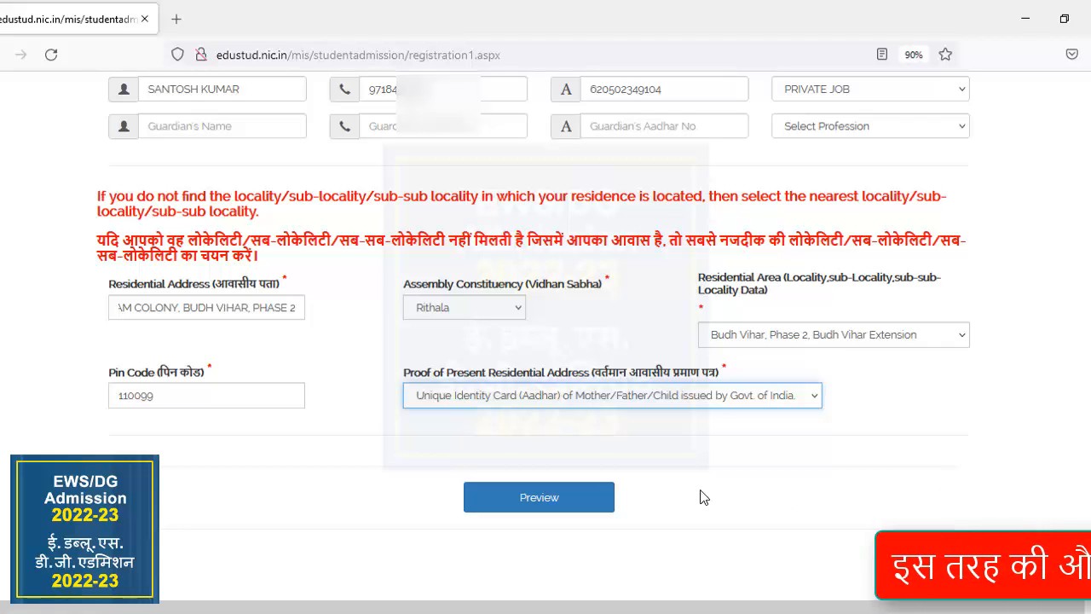
Preview the completed applicant details, check them through to the residential address, and submit them with confirmation.
click(579, 499)
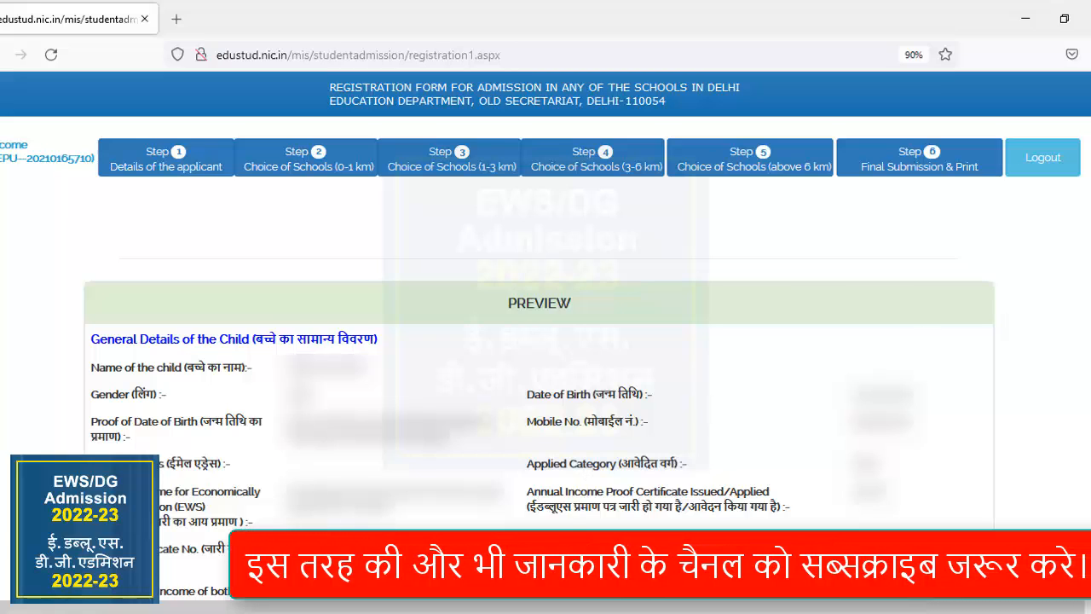
scroll(546, 341, down, 10)
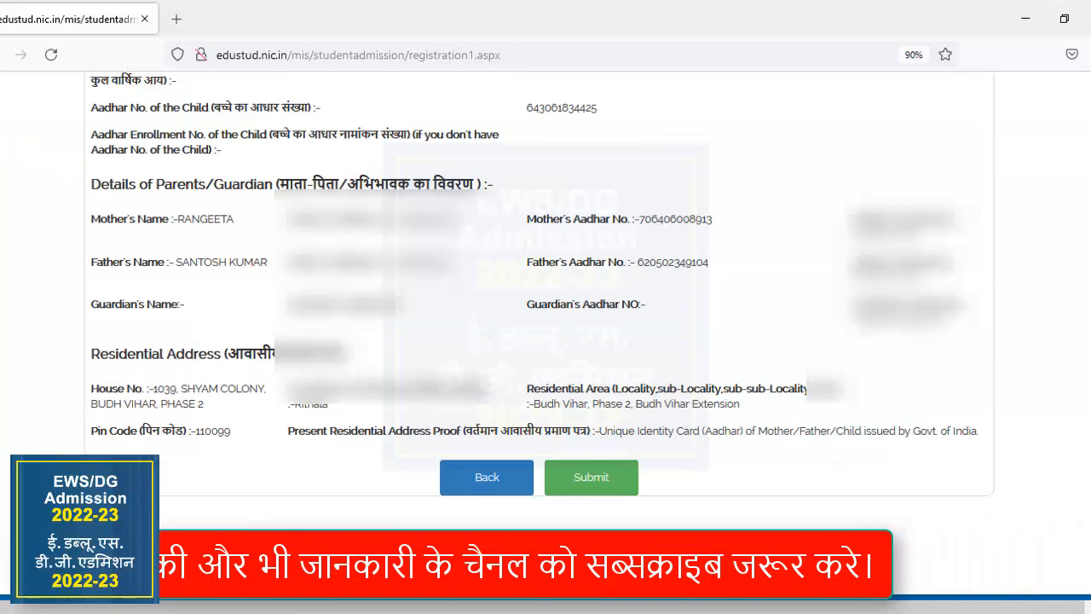
scroll(723, 344, down, 2)
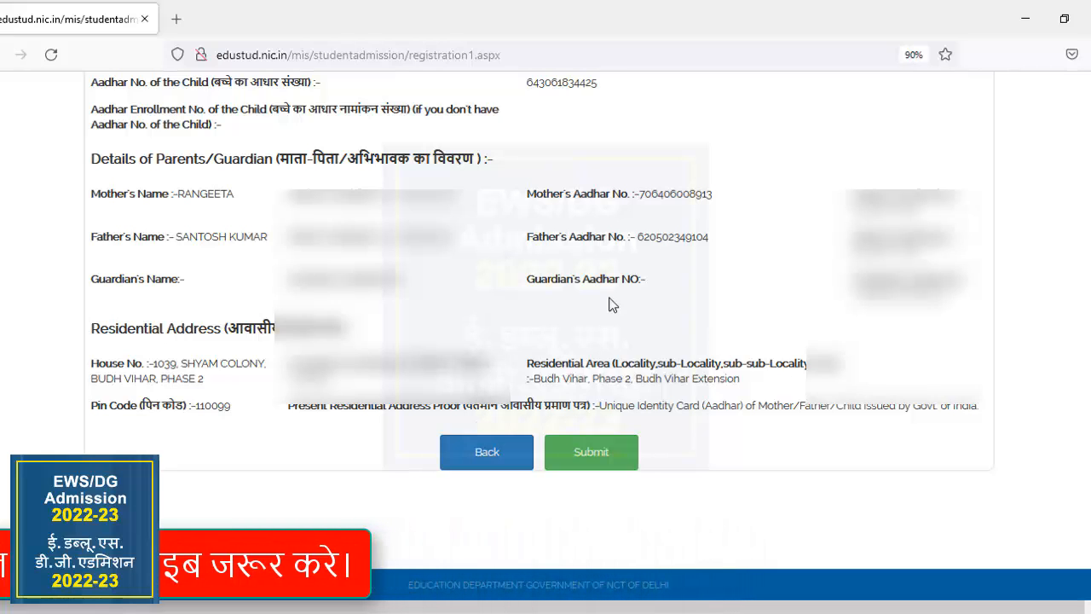
click(597, 456)
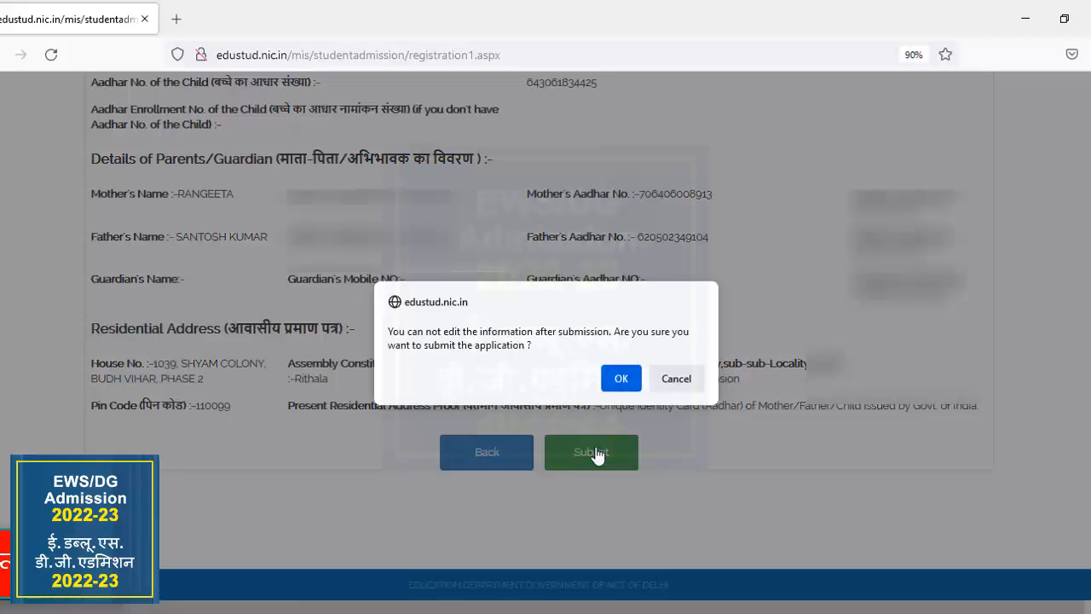
click(623, 380)
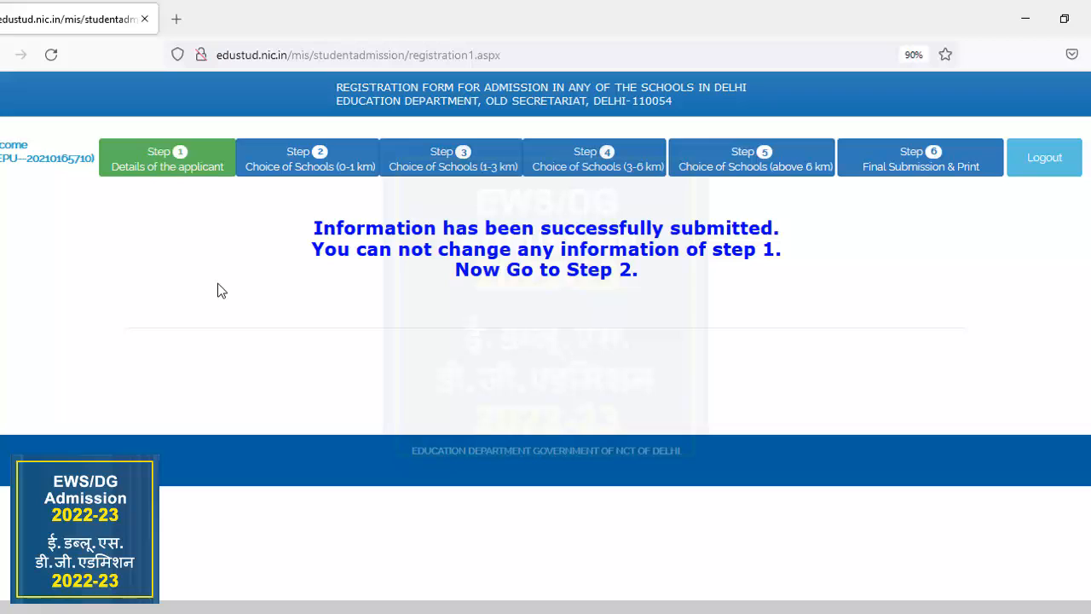
Check the school choices for the 0-1 km, 1-3 km and 3-6 km distance ranges.
click(331, 177)
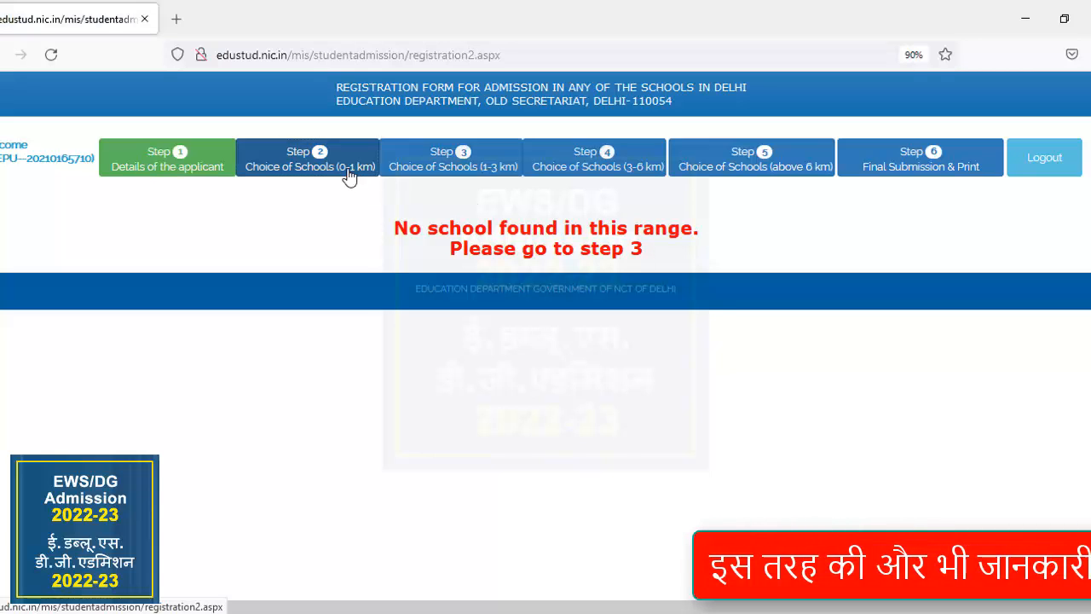
click(501, 168)
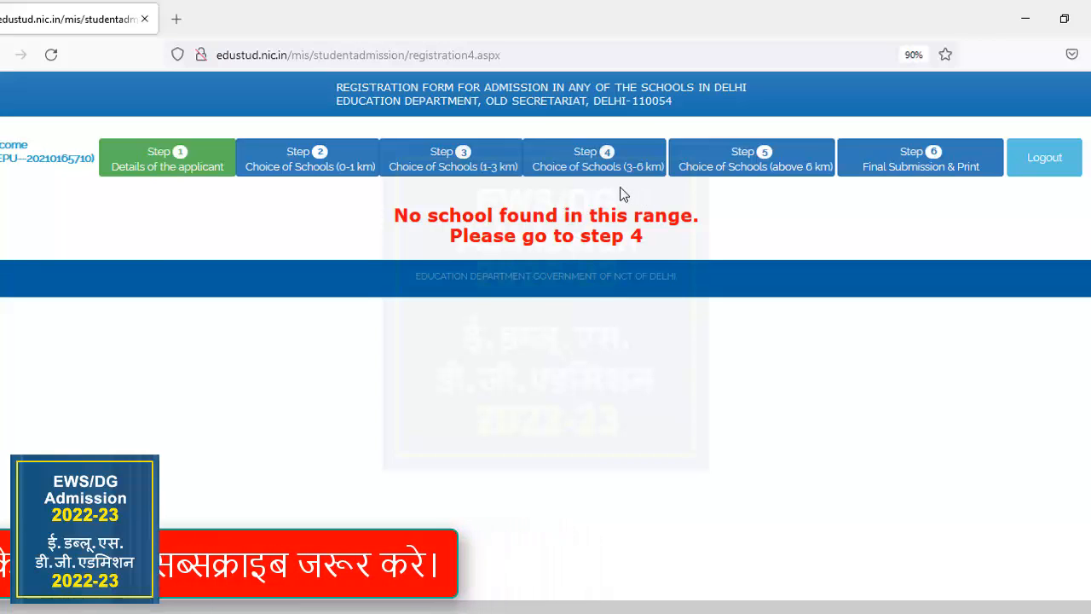
click(621, 162)
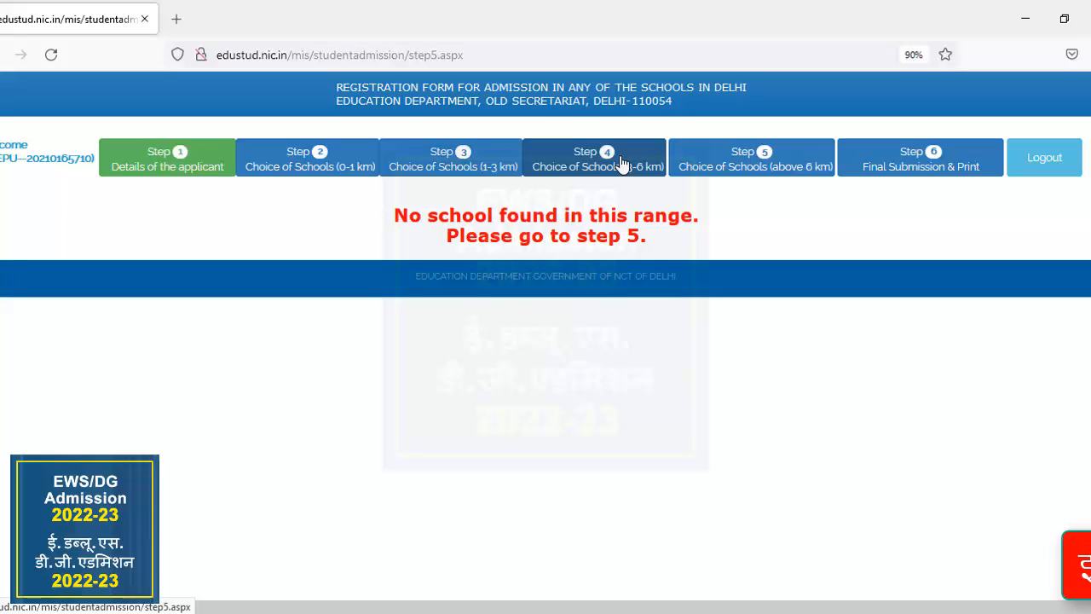
Open the school choices above 6 km and examine the listed schools, their locations and vacant seats.
click(765, 168)
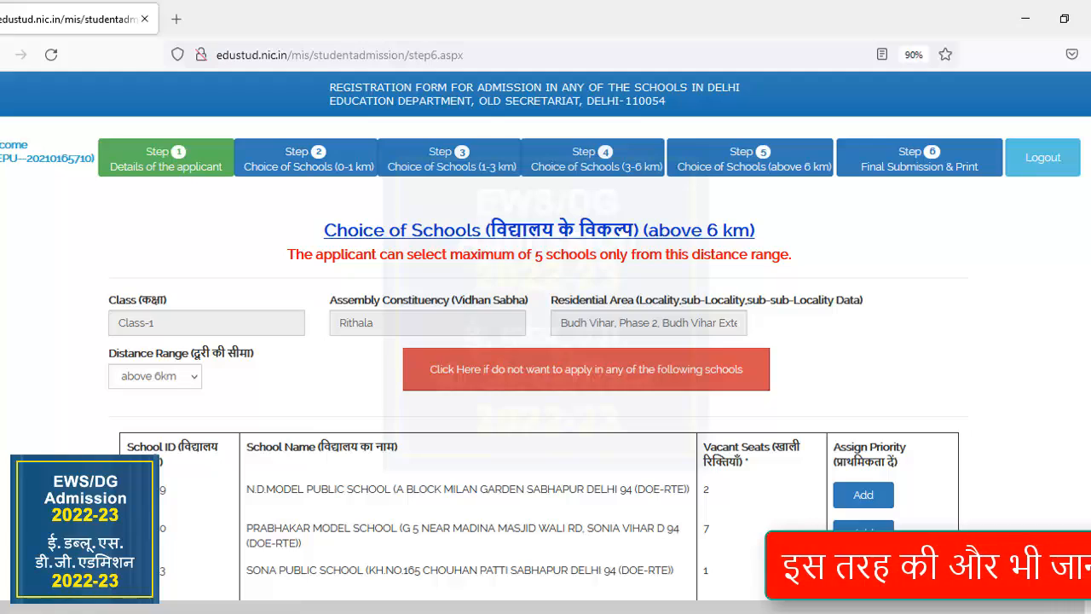
scroll(546, 341, down, 3)
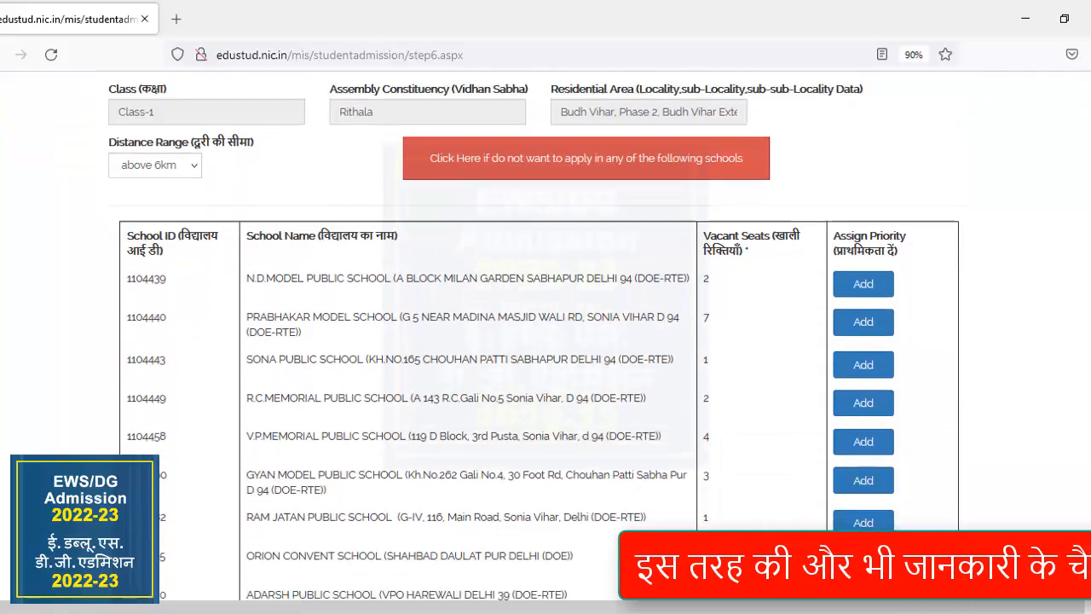
scroll(546, 341, down, 3)
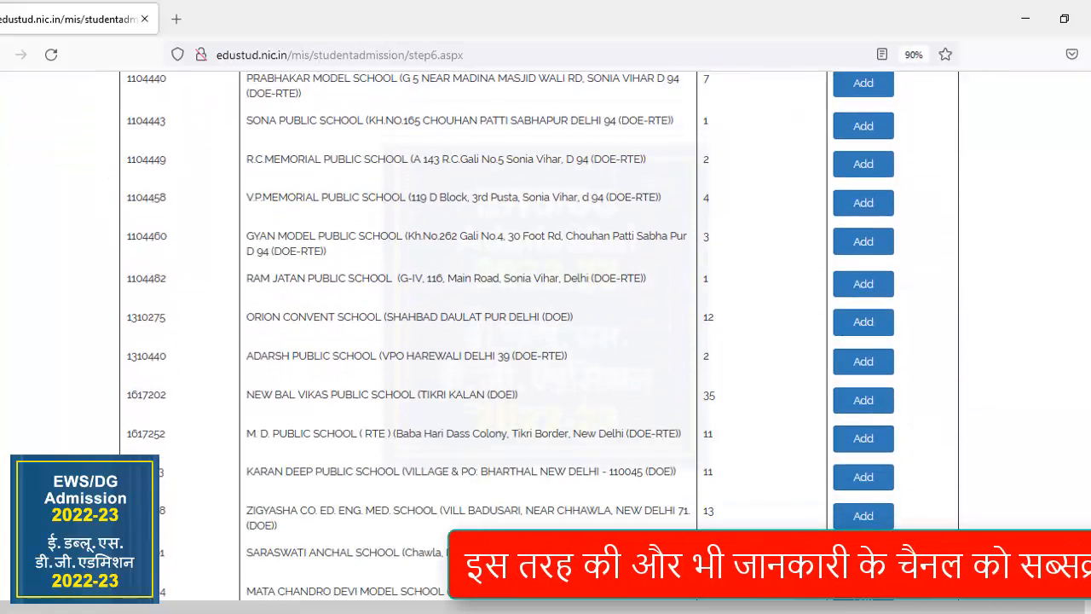
scroll(546, 341, up, 1)
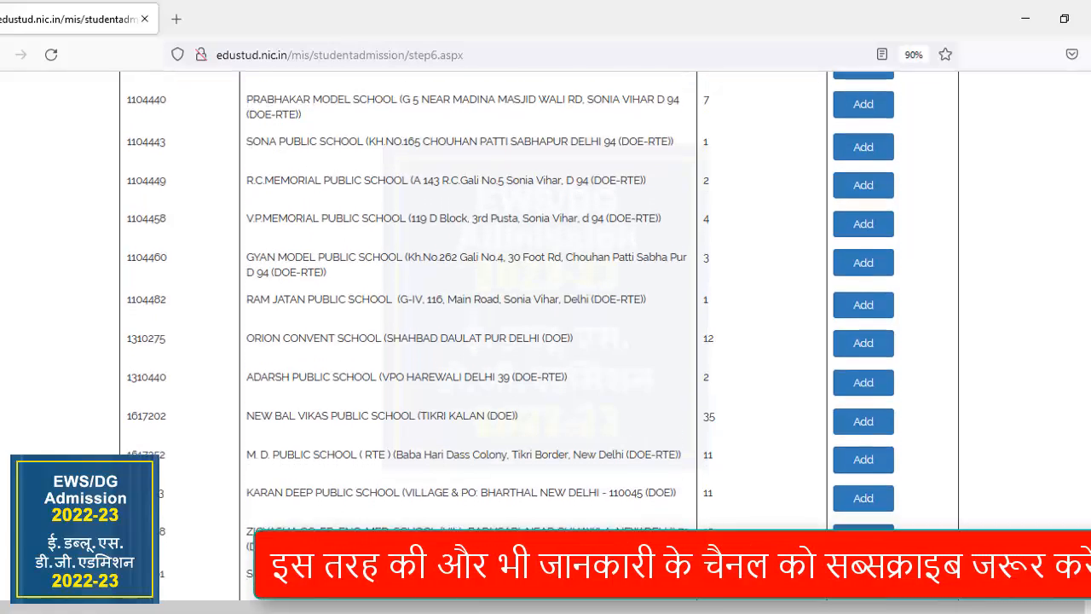
scroll(546, 341, down, 4)
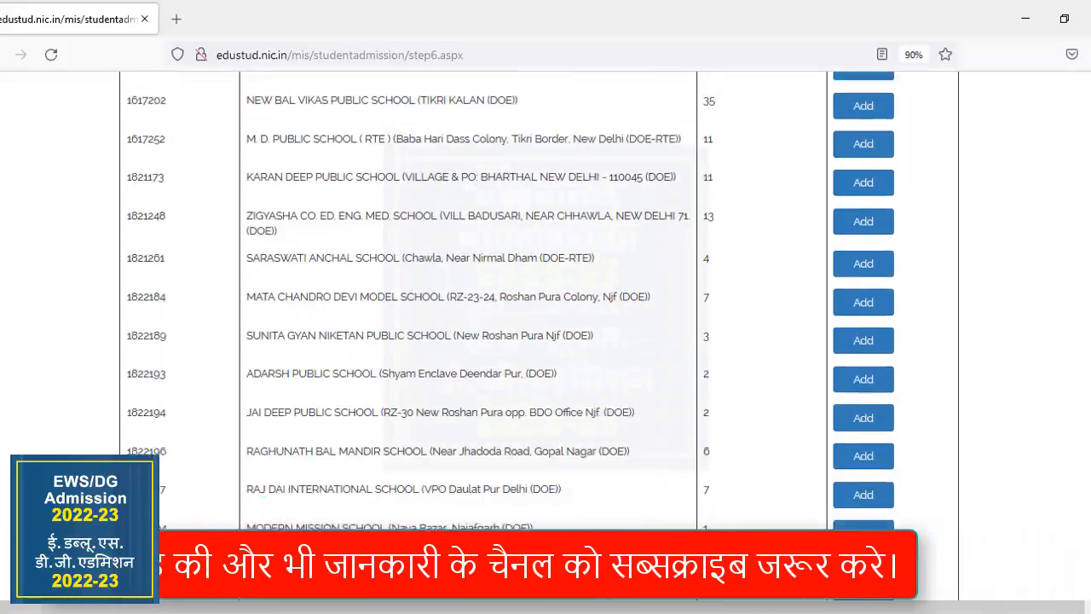
scroll(545, 341, down, 6)
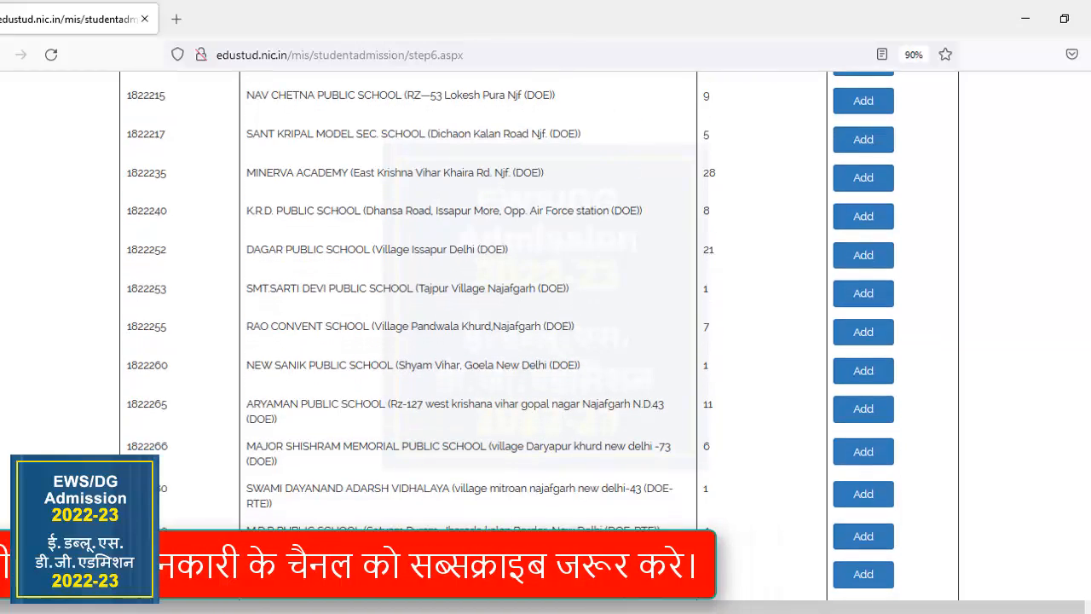
scroll(546, 341, down, 3)
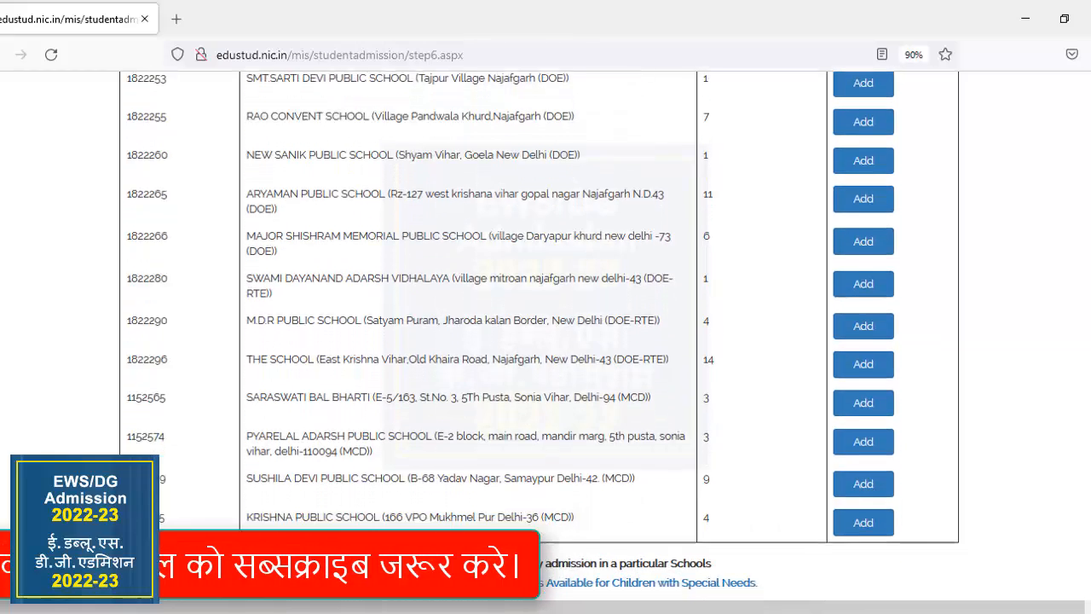
scroll(537, 332, up, 1)
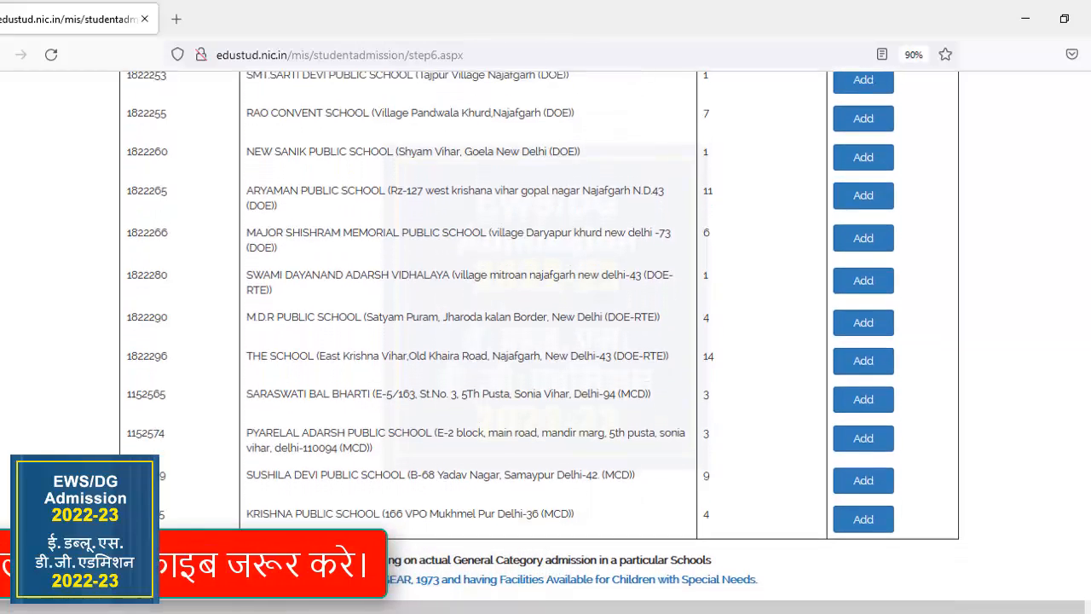
scroll(546, 341, up, 1)
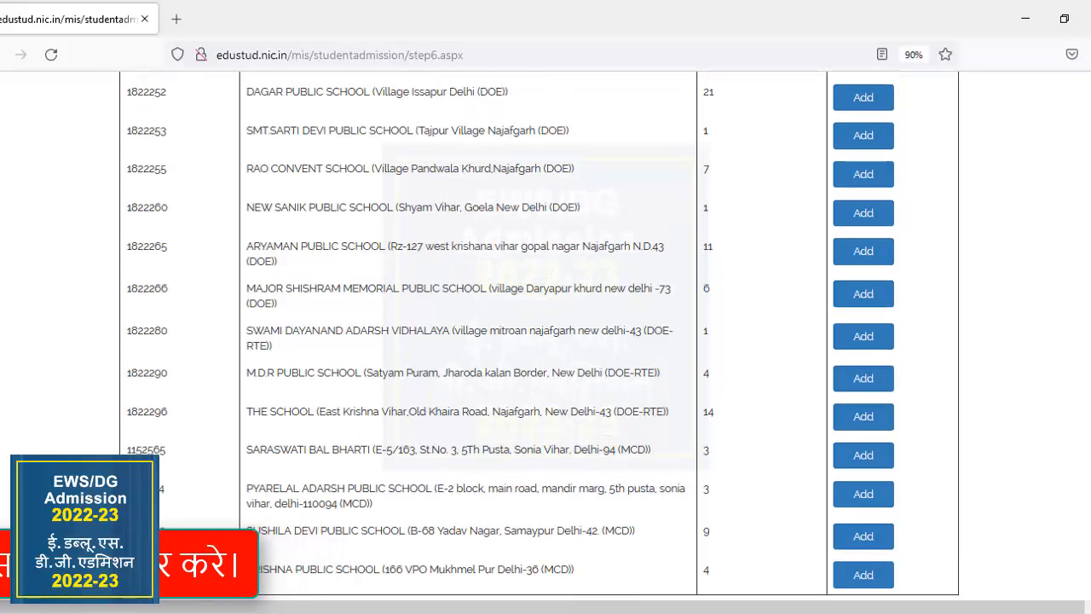
scroll(537, 333, down, 1)
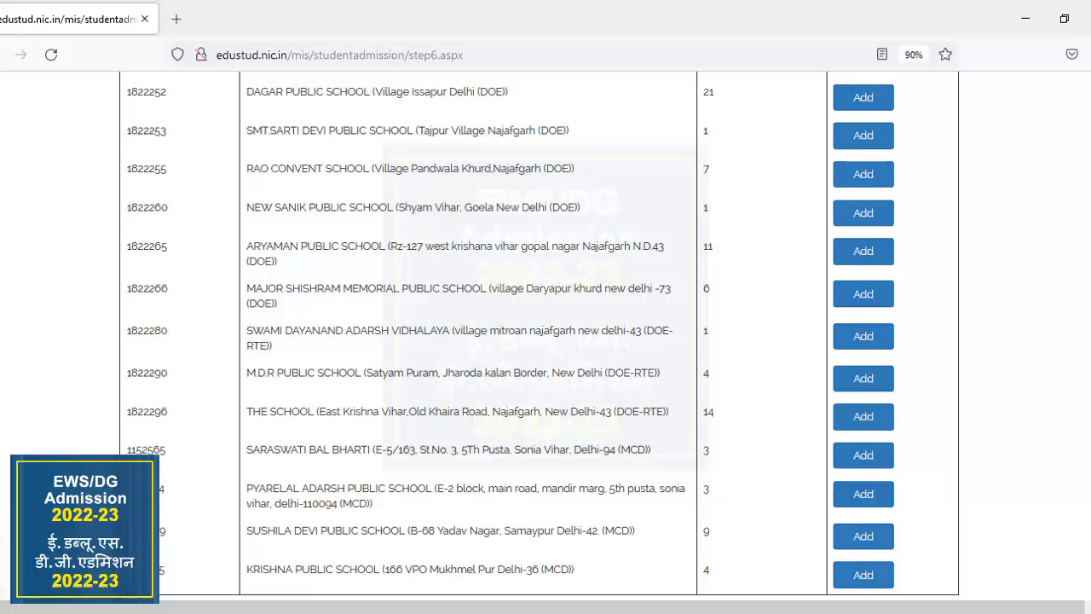
scroll(537, 333, up, 3)
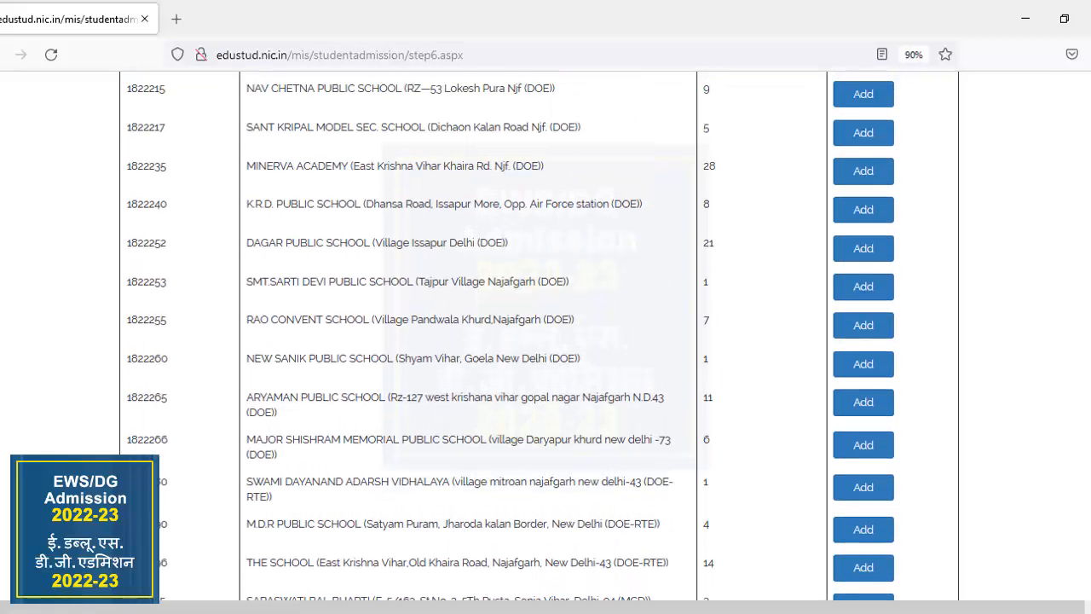
scroll(538, 333, up, 3)
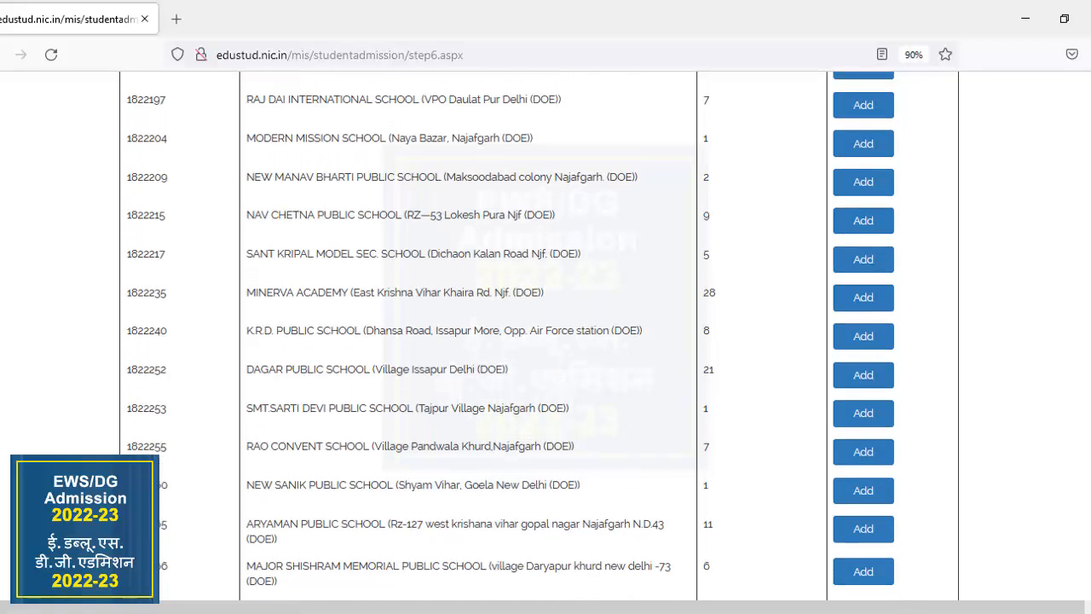
Review the schools above 6 km back up to the start of the list, reading their locations and vacant seats.
scroll(537, 333, up, 1)
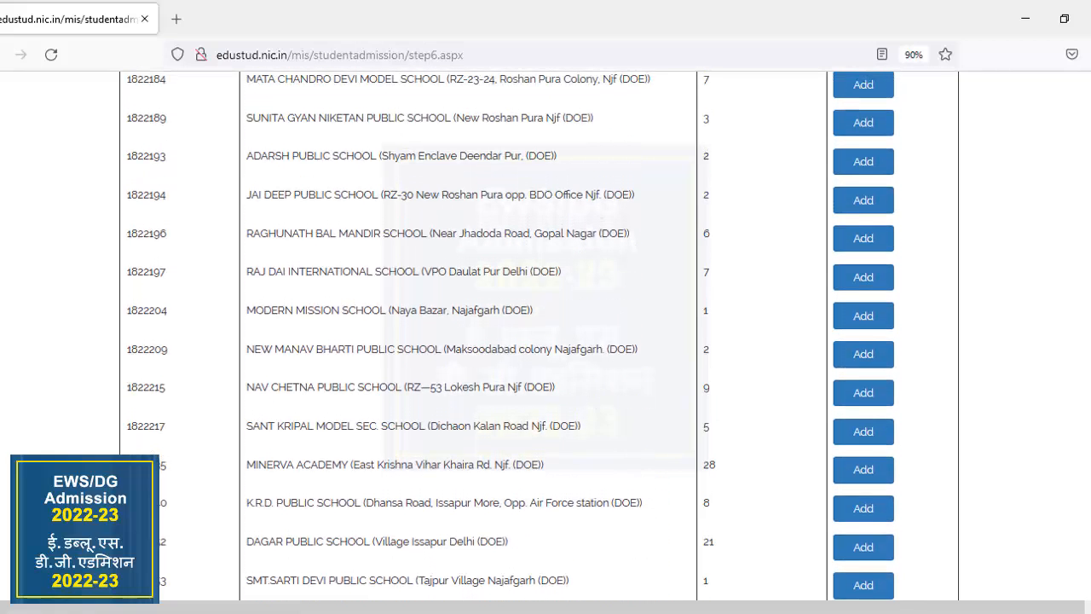
scroll(537, 333, up, 2)
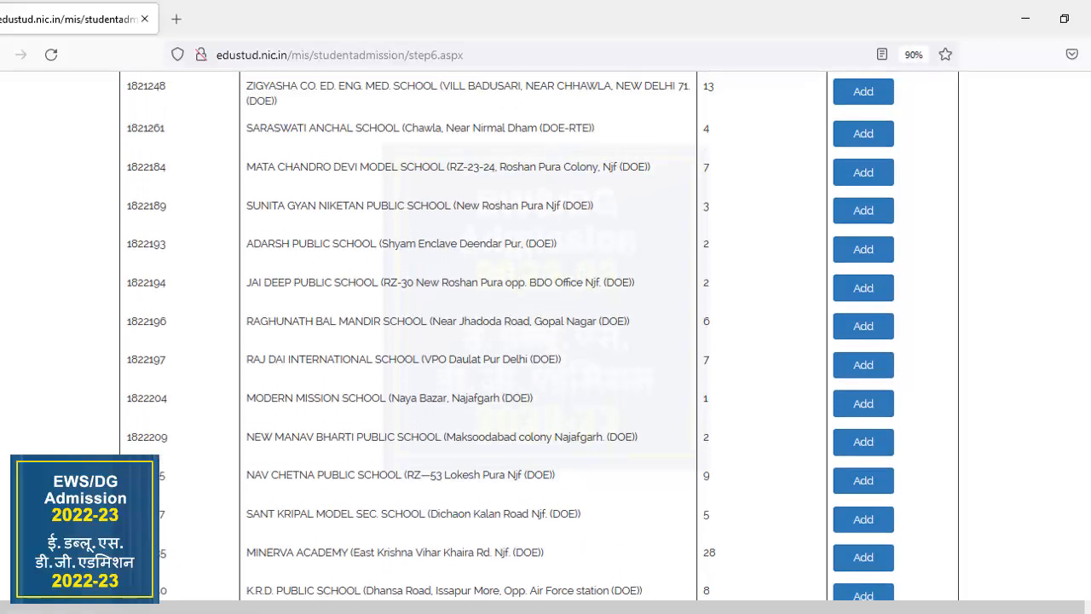
scroll(537, 332, up, 3)
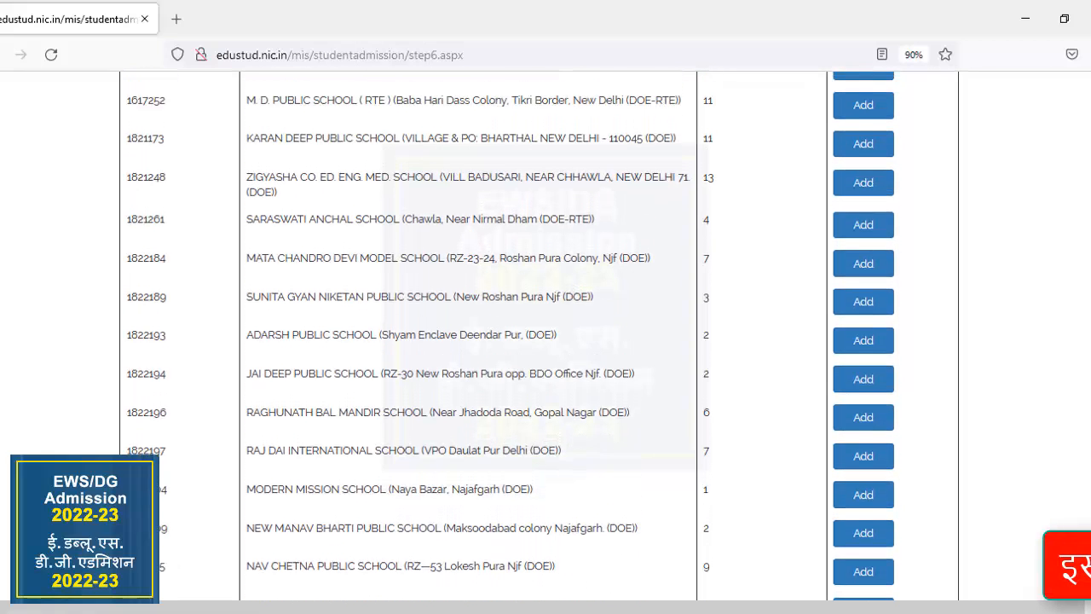
scroll(537, 333, up, 2)
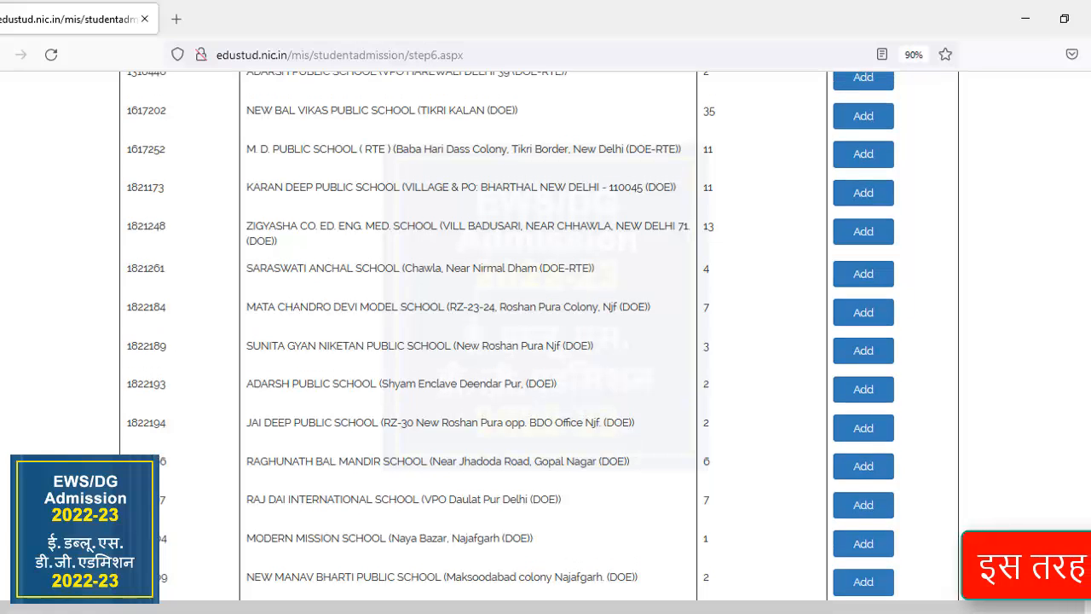
scroll(537, 332, up, 1)
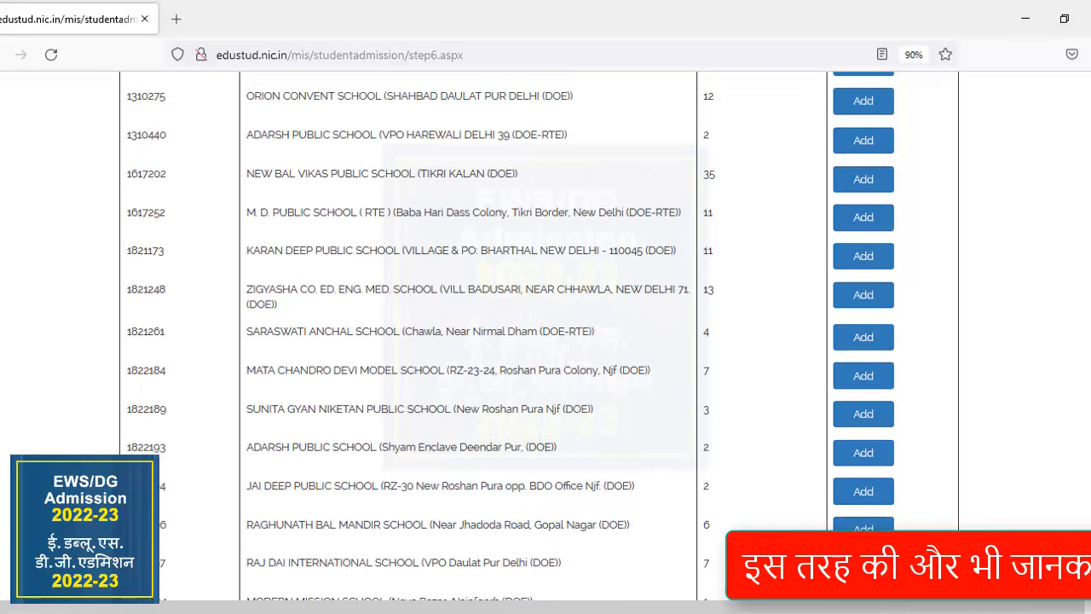
scroll(537, 333, up, 2)
scroll(537, 333, up, 2)
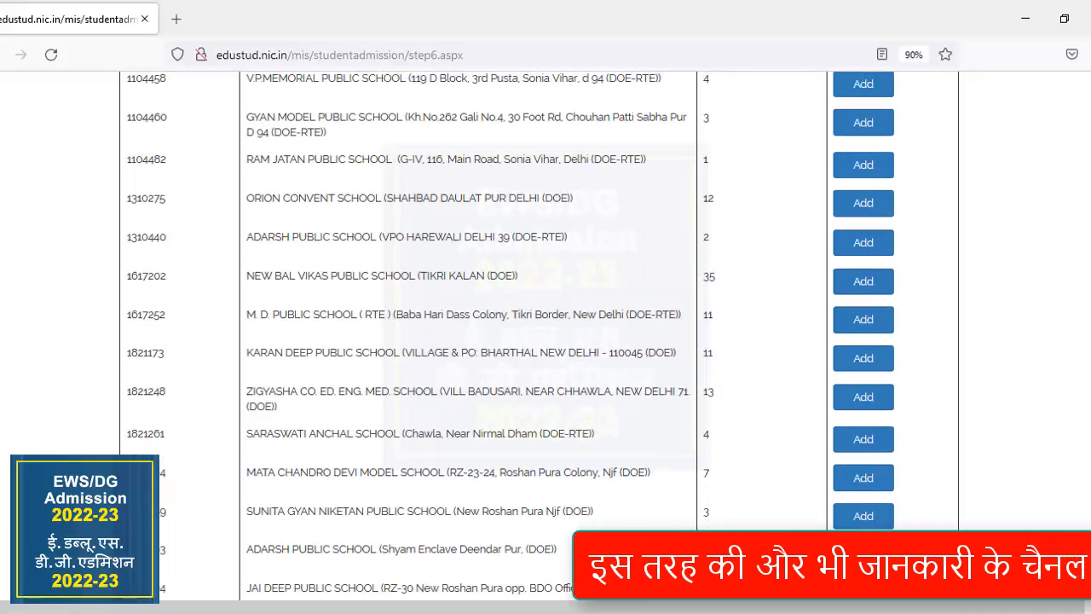
scroll(538, 333, up, 2)
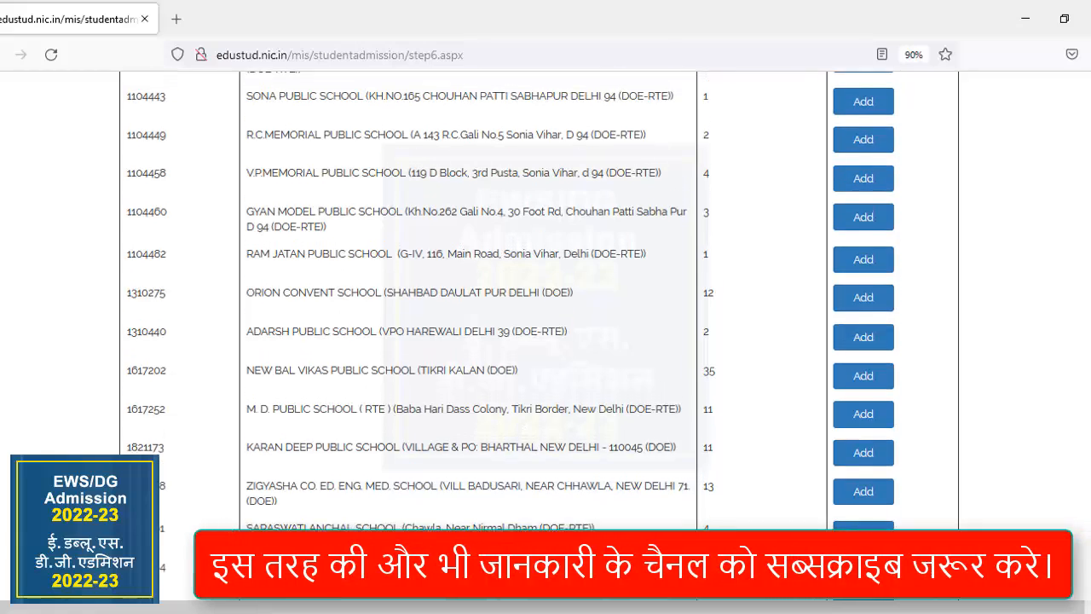
scroll(537, 333, up, 2)
scroll(537, 332, up, 2)
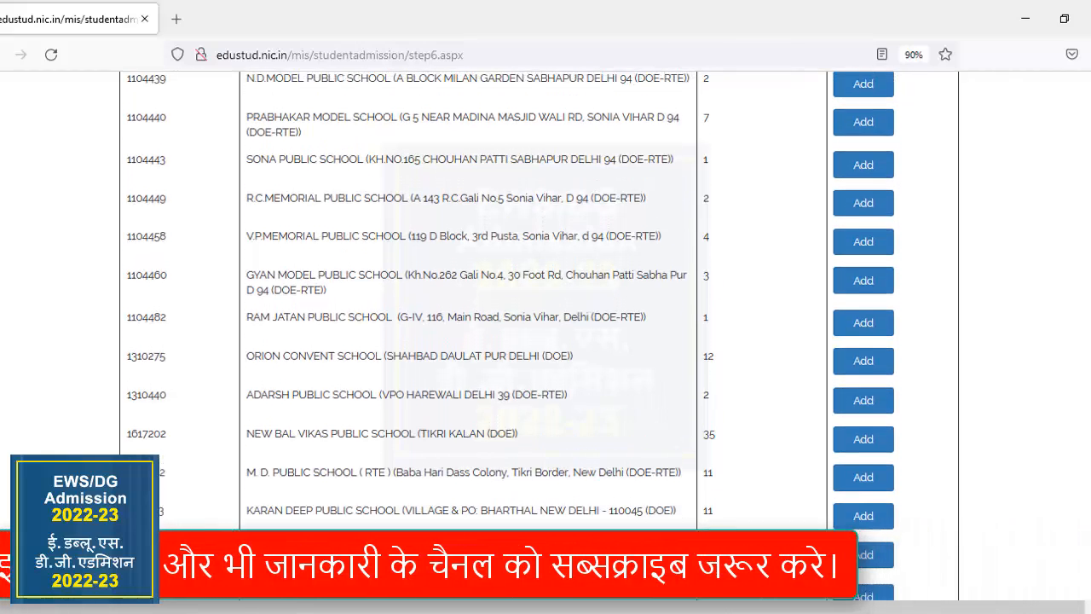
scroll(537, 332, up, 1)
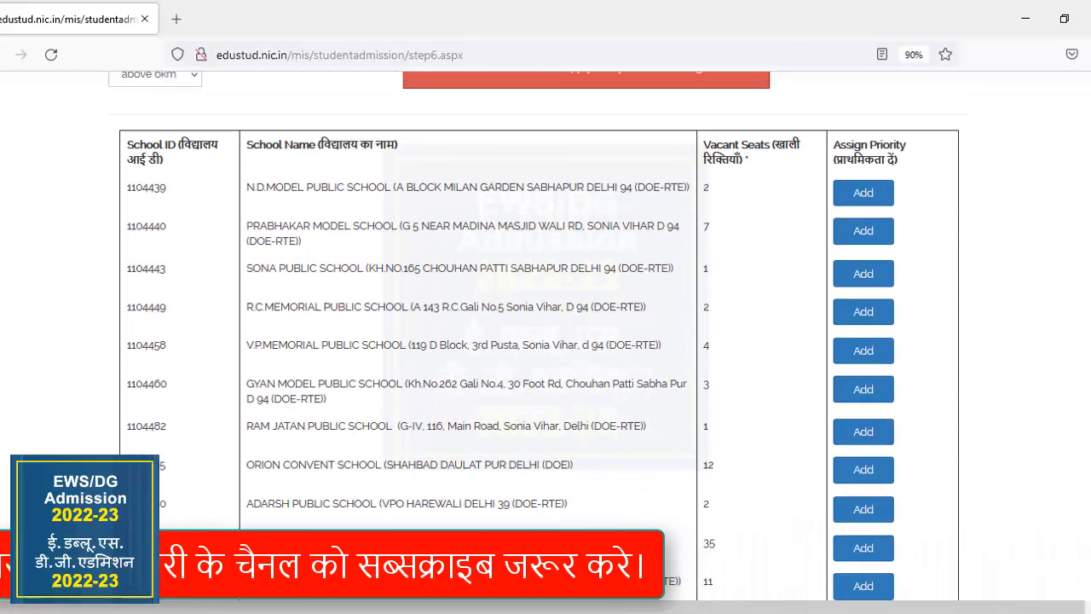
scroll(537, 333, up, 1)
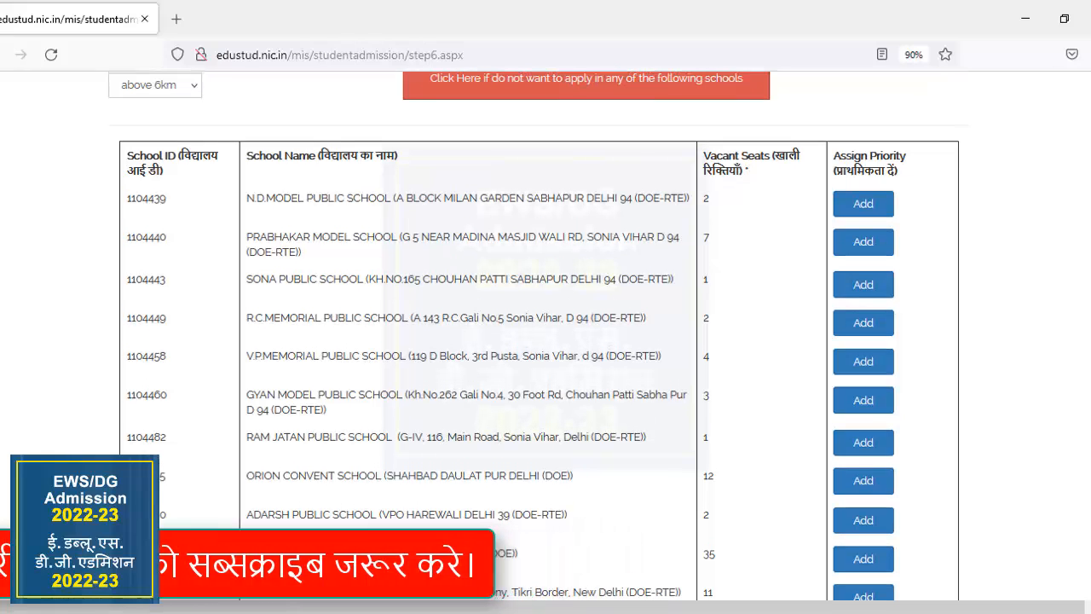
Look through the full above 6 km school list again, from the distance range details to the last entries and vacancy notes.
scroll(537, 333, down, 5)
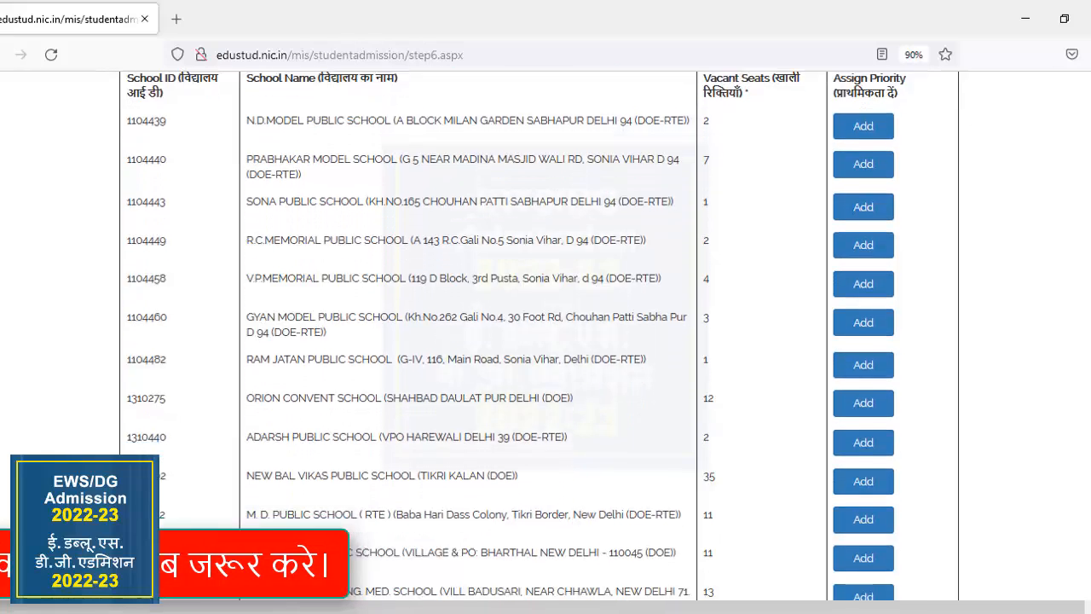
scroll(537, 332, down, 10)
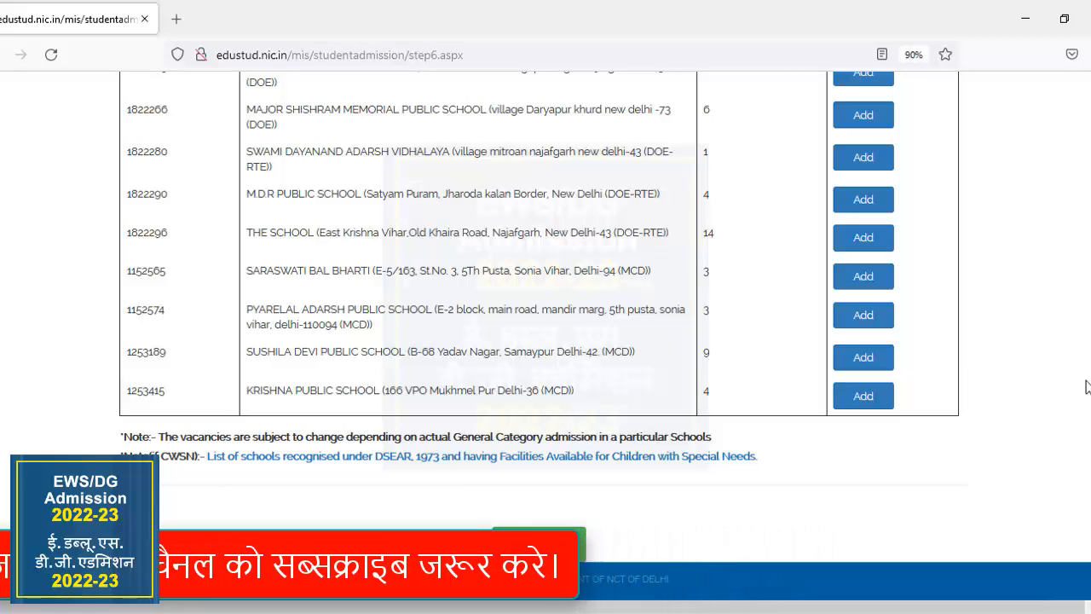
scroll(546, 341, up, 10)
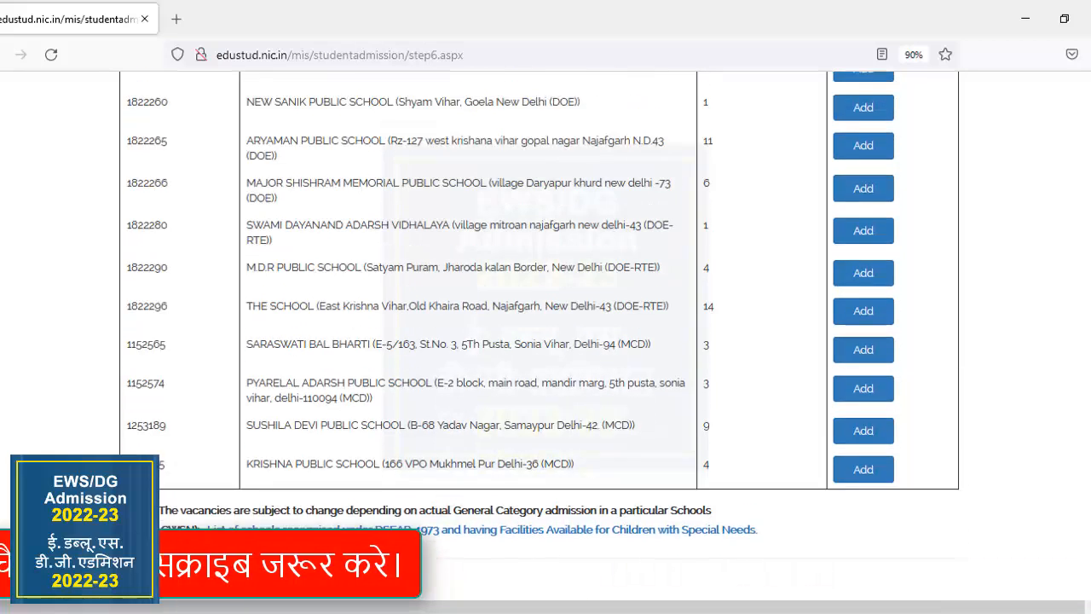
scroll(545, 341, up, 15)
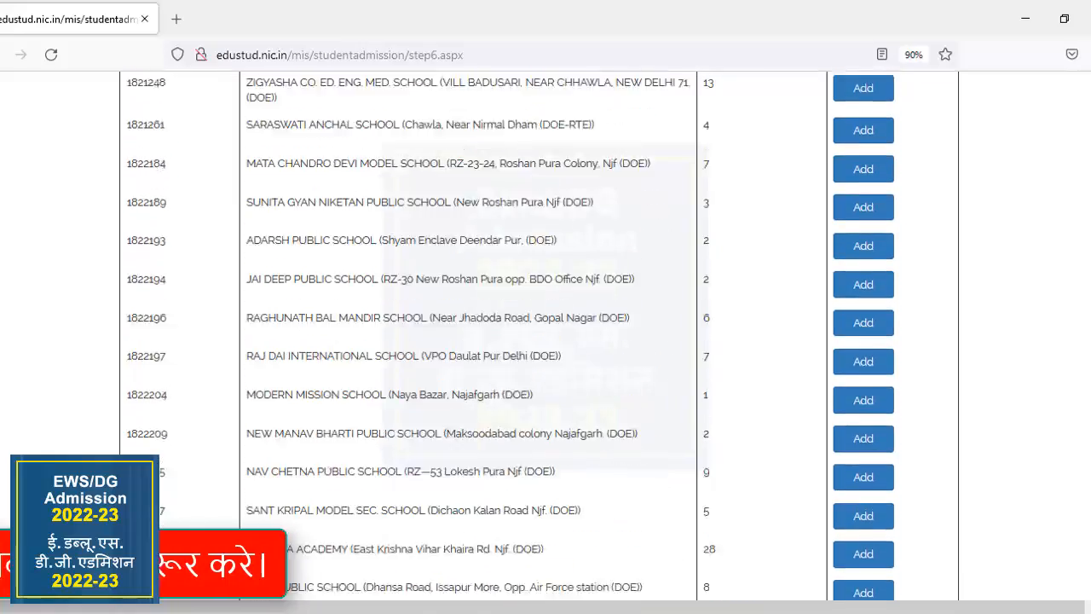
scroll(546, 341, up, 3)
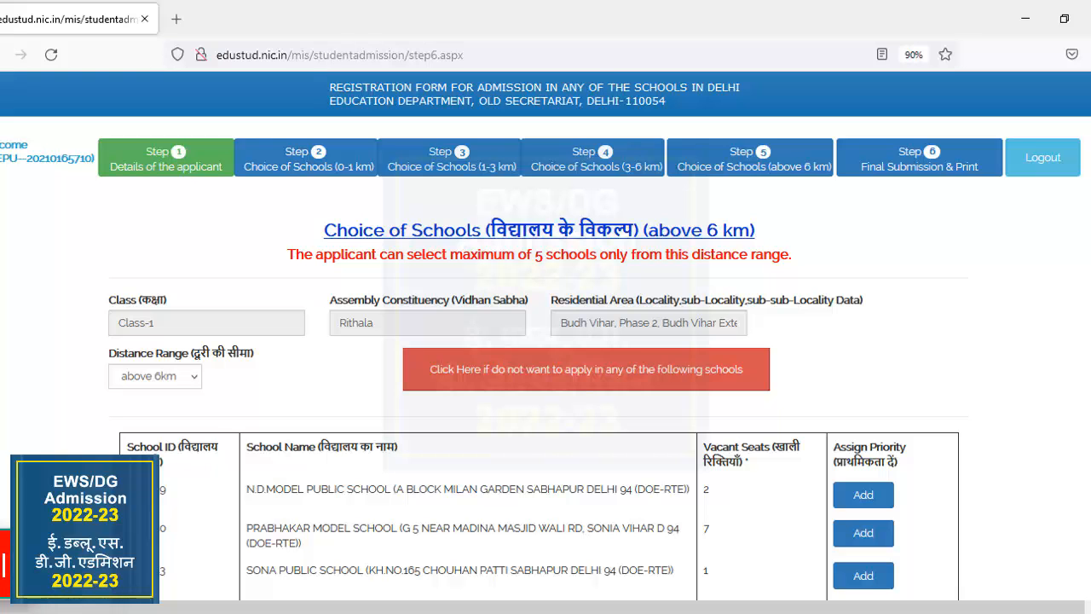
scroll(546, 341, down, 3)
scroll(546, 341, down, 1)
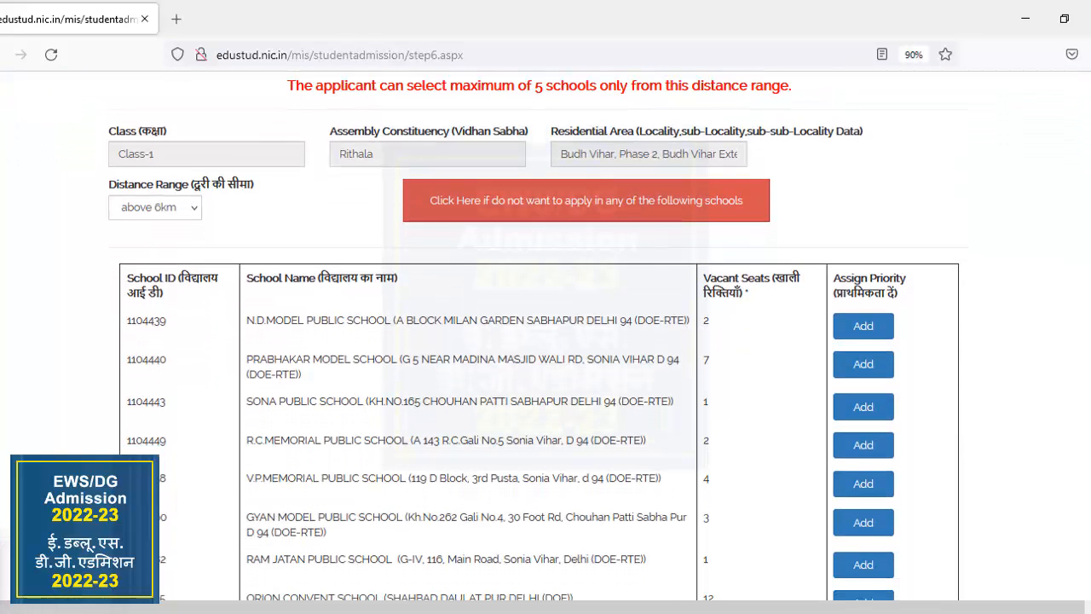
scroll(545, 341, down, 4)
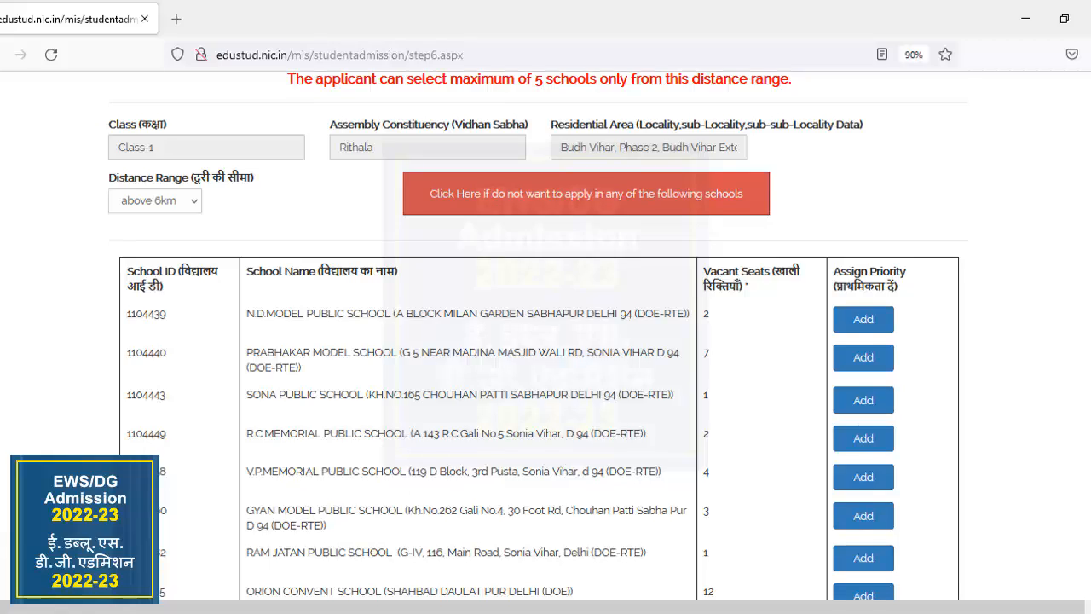
scroll(546, 342, down, 20)
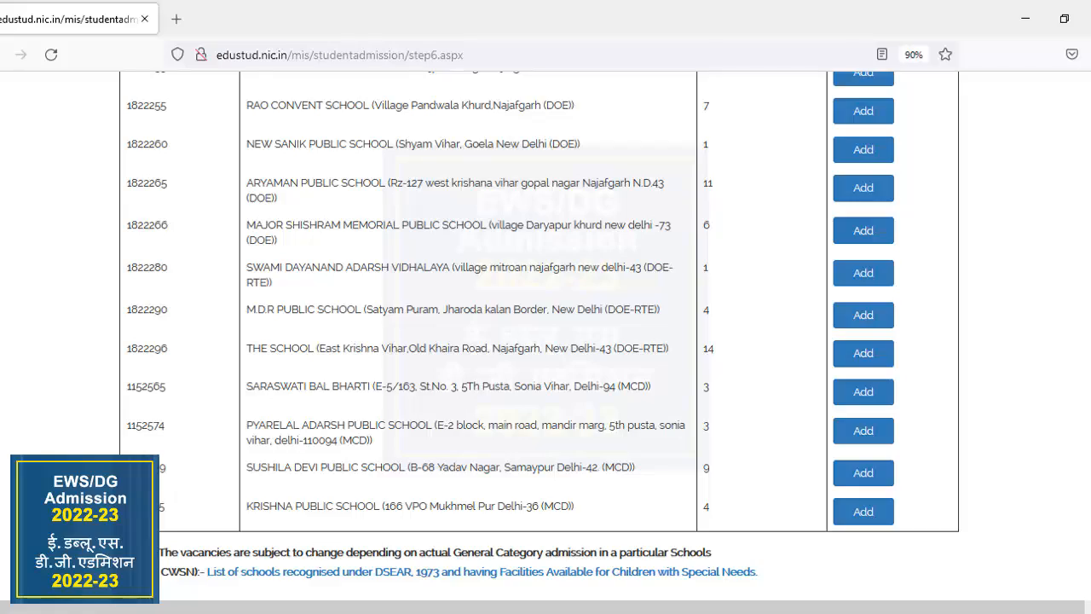
Decline to apply in any of the listed schools for the above 6 km distance range.
scroll(545, 341, up, 10)
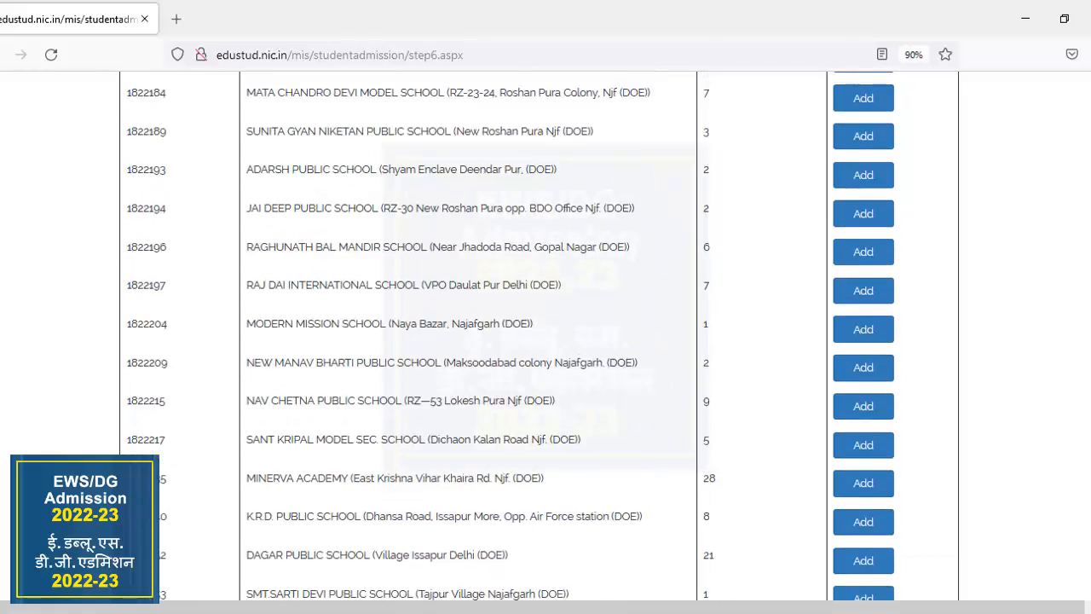
scroll(546, 342, up, 15)
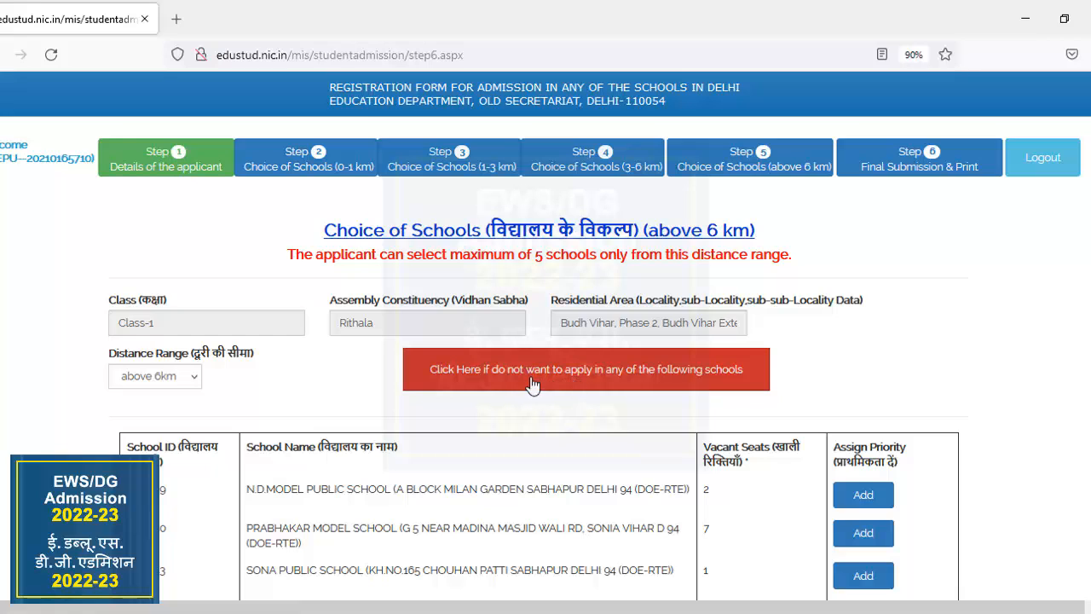
click(596, 371)
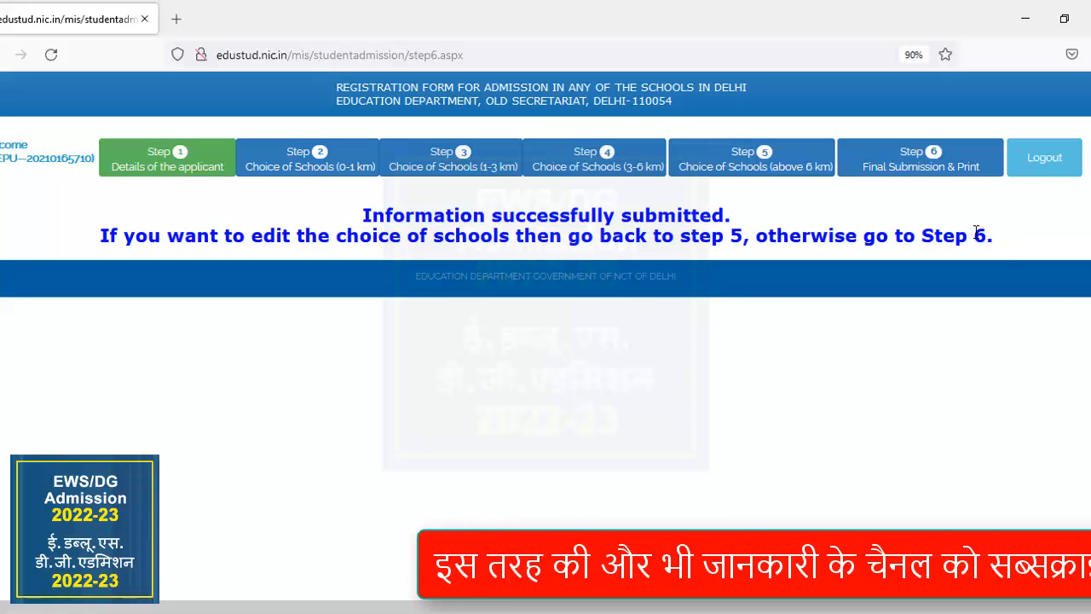
Open the Final Submission & Print step and check the child's details, parents' details, residential address and selected schools.
click(951, 168)
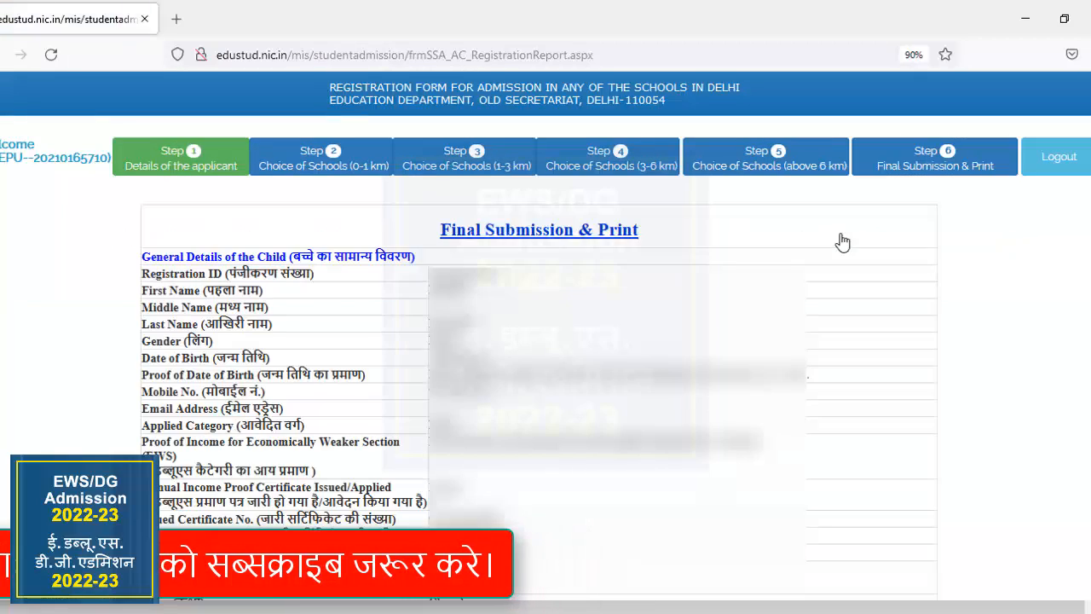
scroll(545, 341, down, 8)
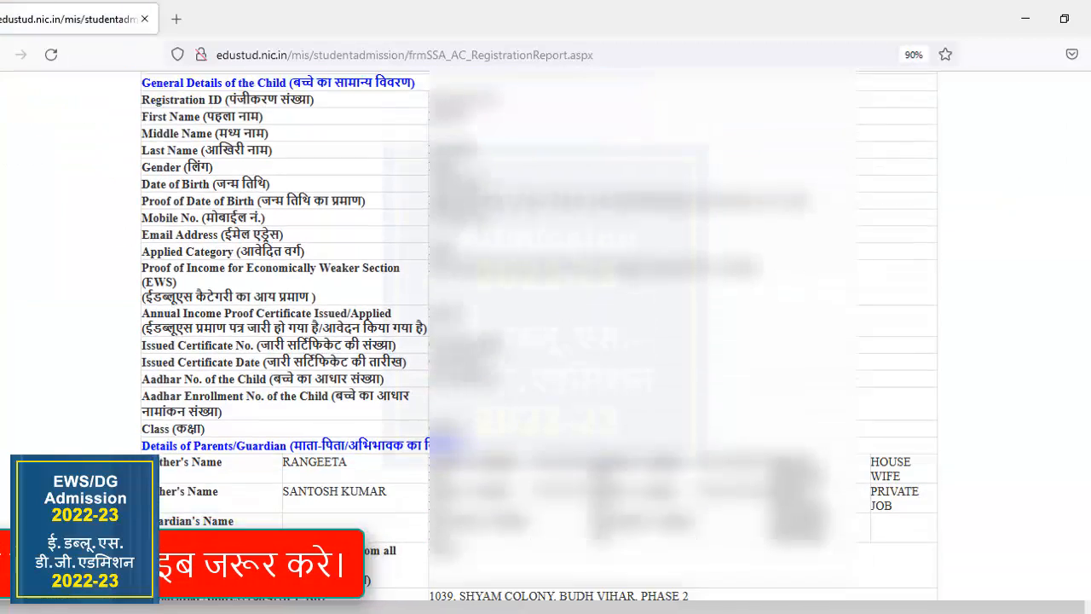
scroll(545, 341, down, 2)
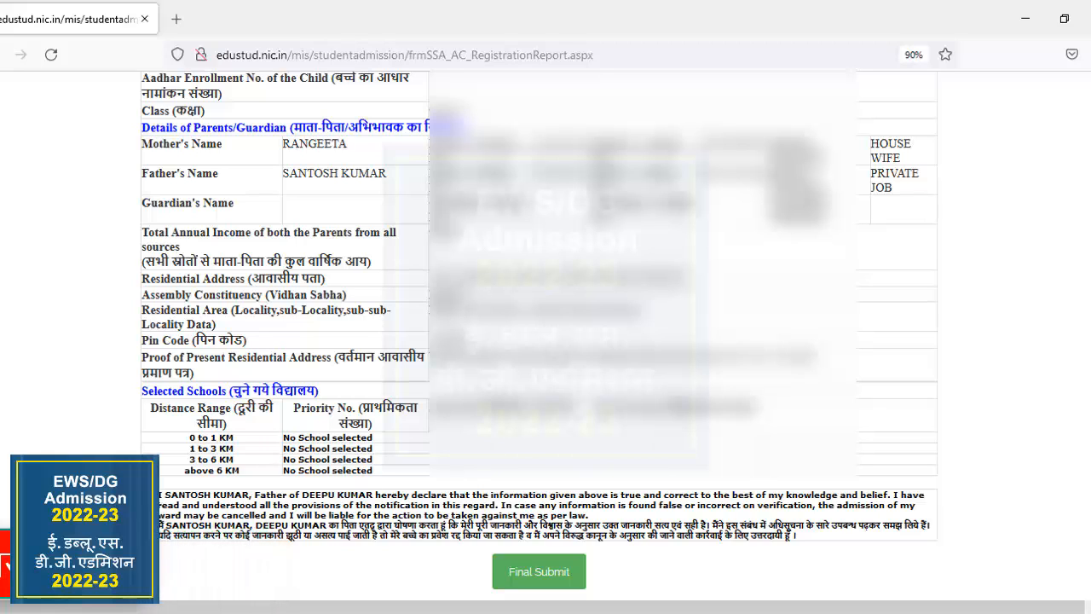
Make the final submission of the registration details and confirm it.
click(556, 567)
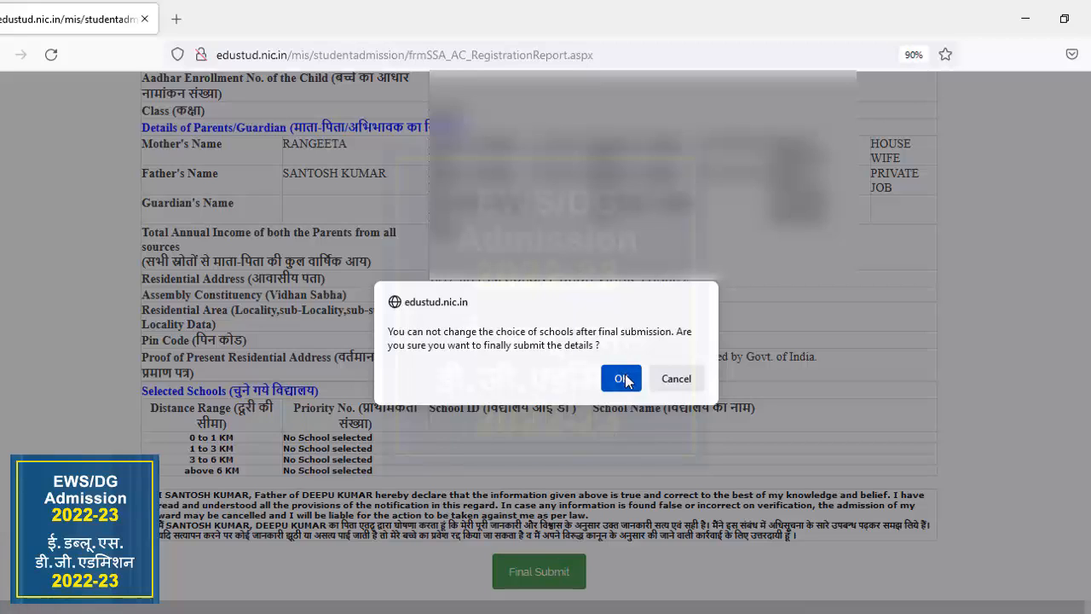
click(660, 382)
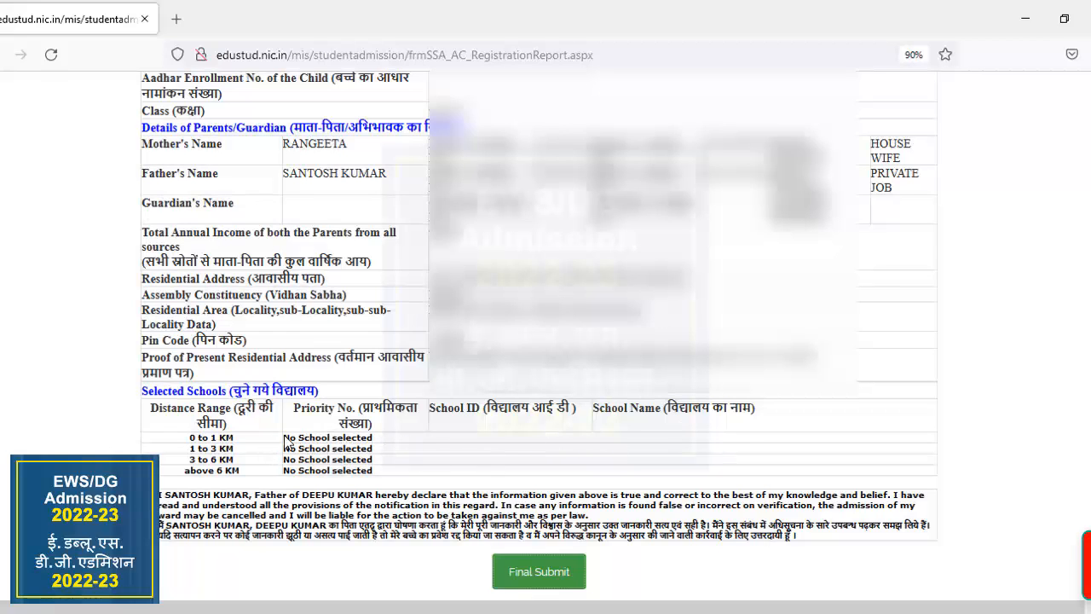
click(548, 576)
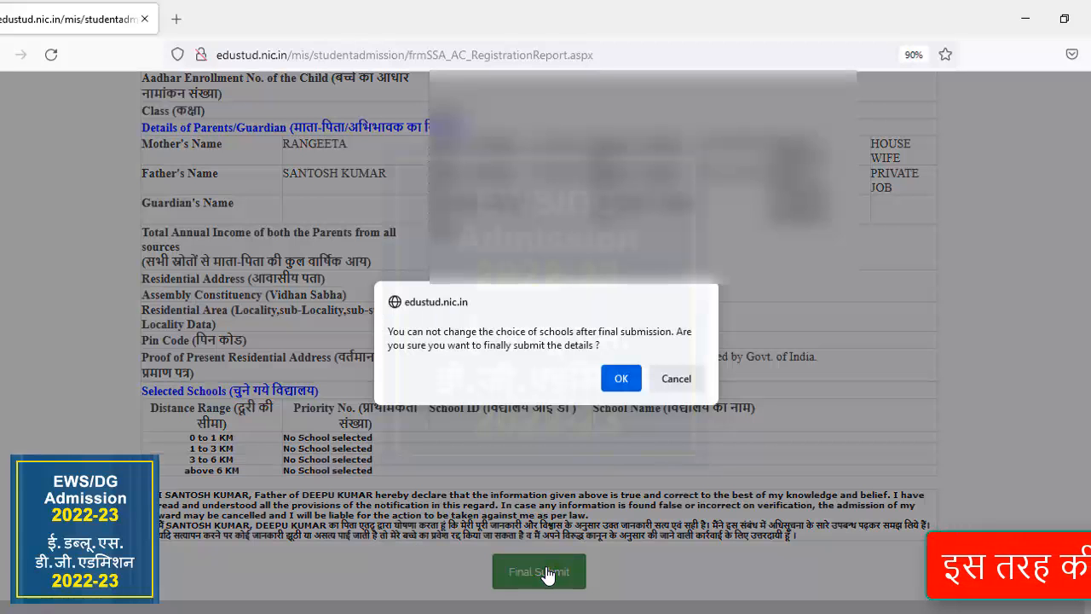
click(622, 368)
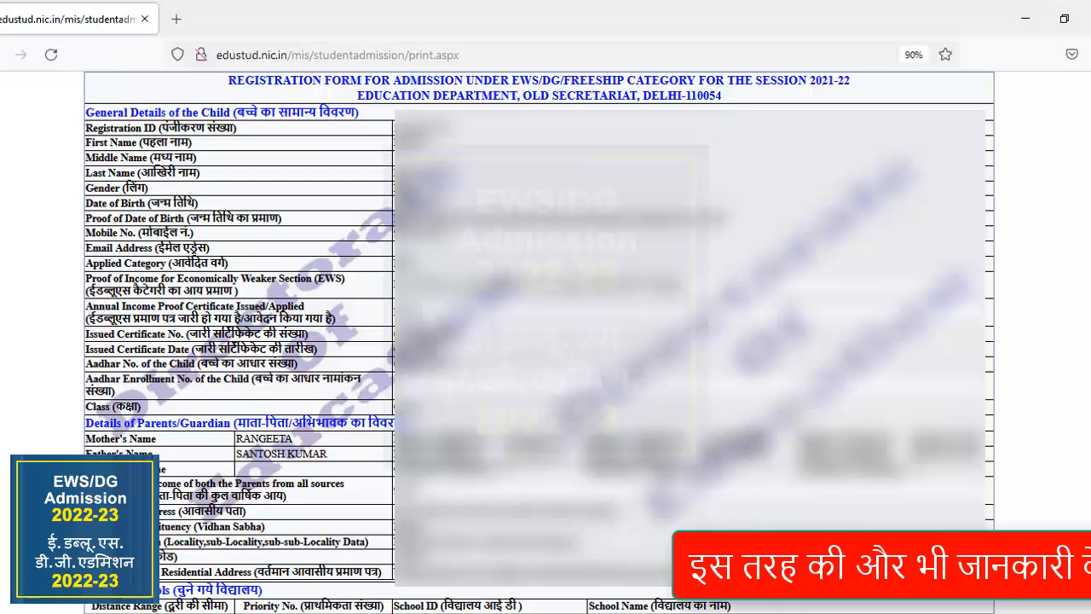
Examine the printable registration form from the child's general details down to the selected schools and the parent's declaration.
scroll(539, 341, down, 2)
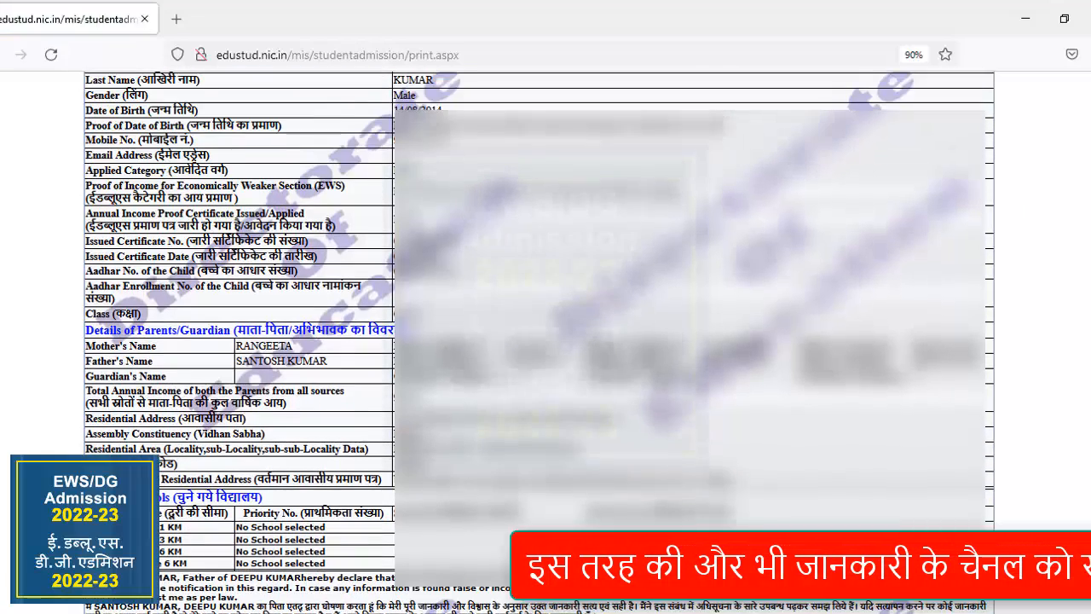
scroll(539, 341, up, 2)
scroll(539, 341, down, 3)
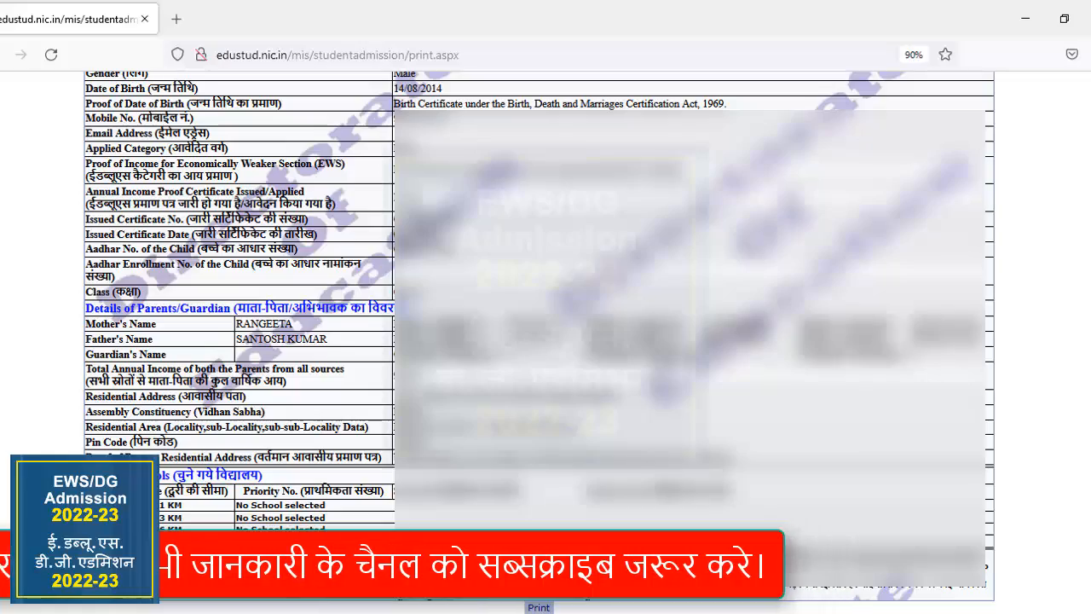
scroll(539, 341, up, 2)
scroll(539, 341, down, 2)
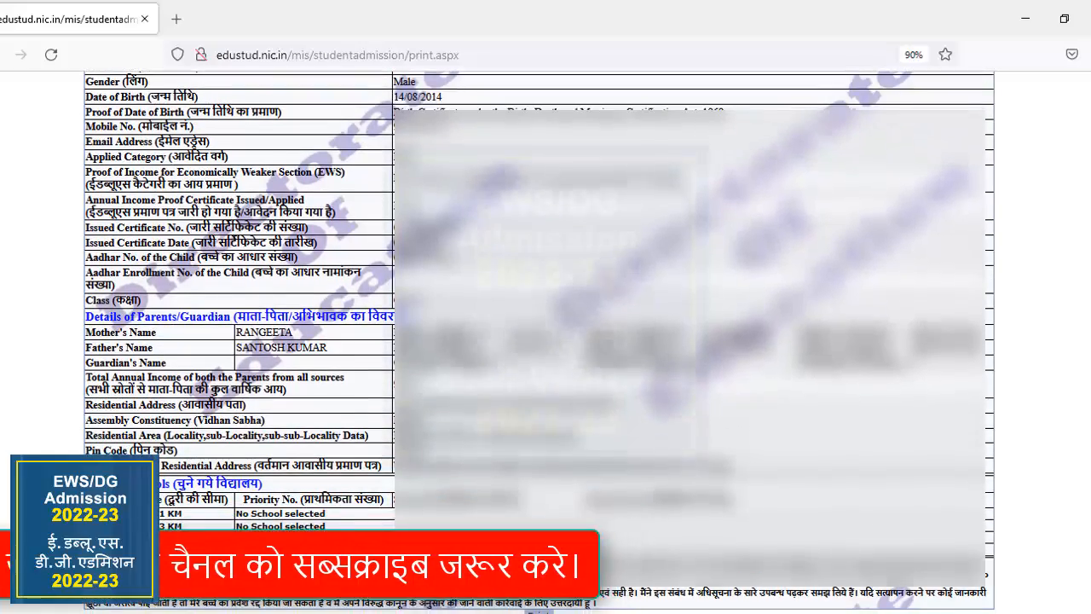
scroll(1057, 202, up, 2)
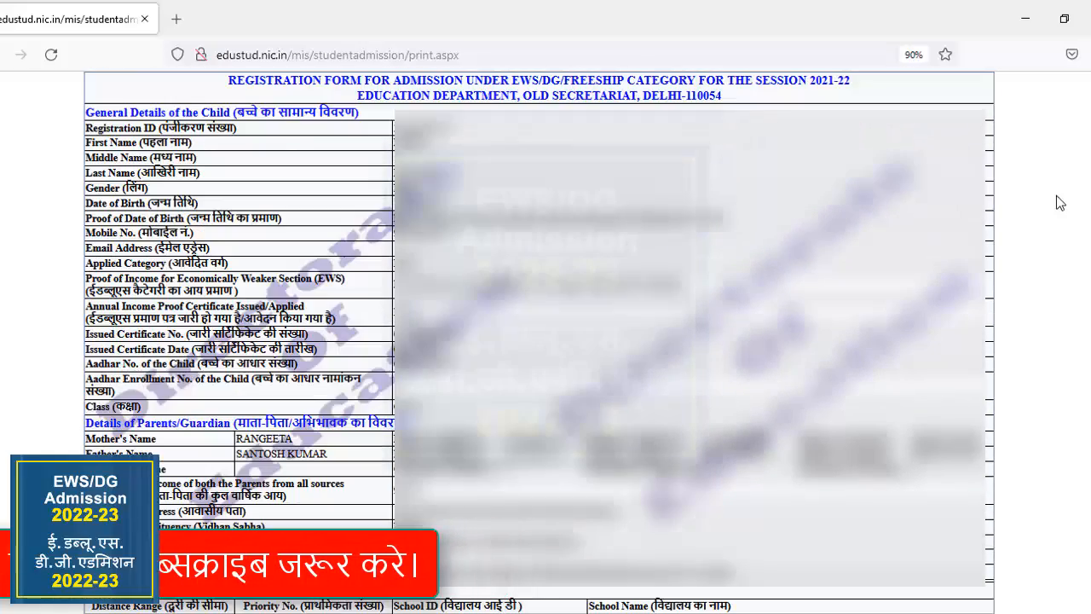